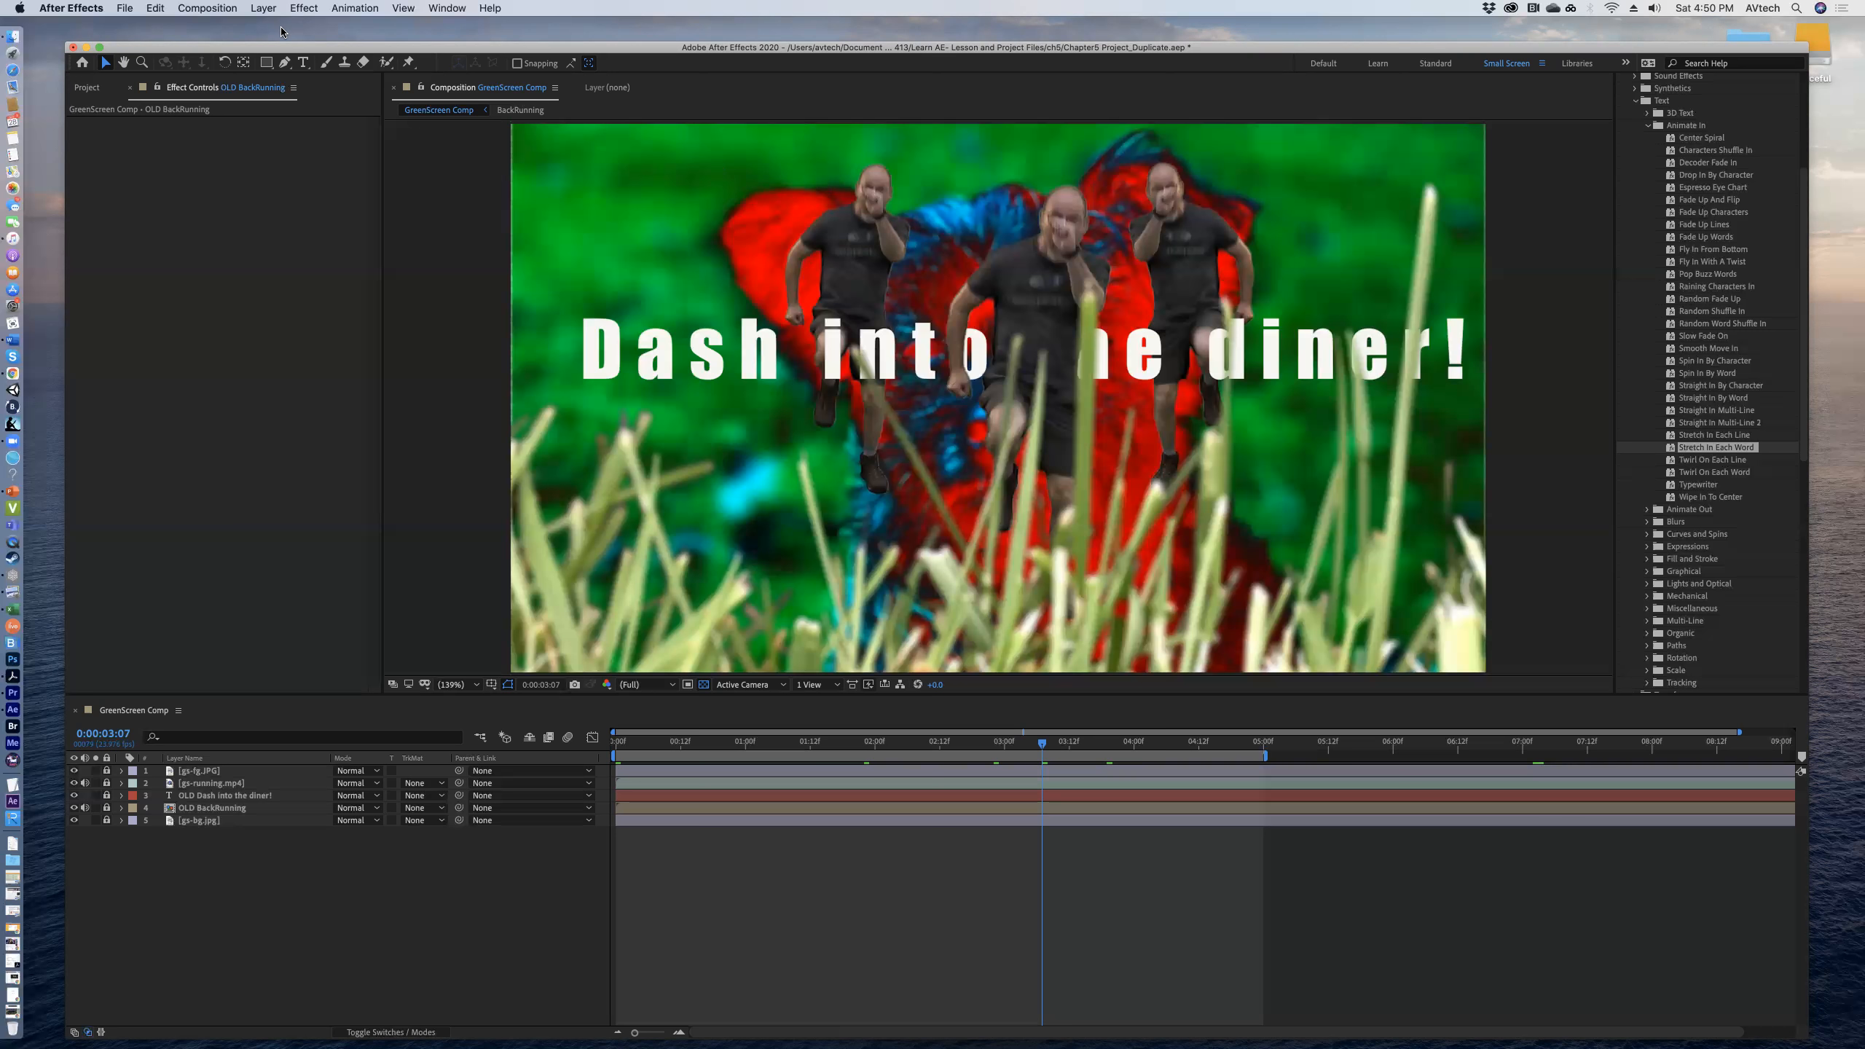
pyautogui.click(263, 8)
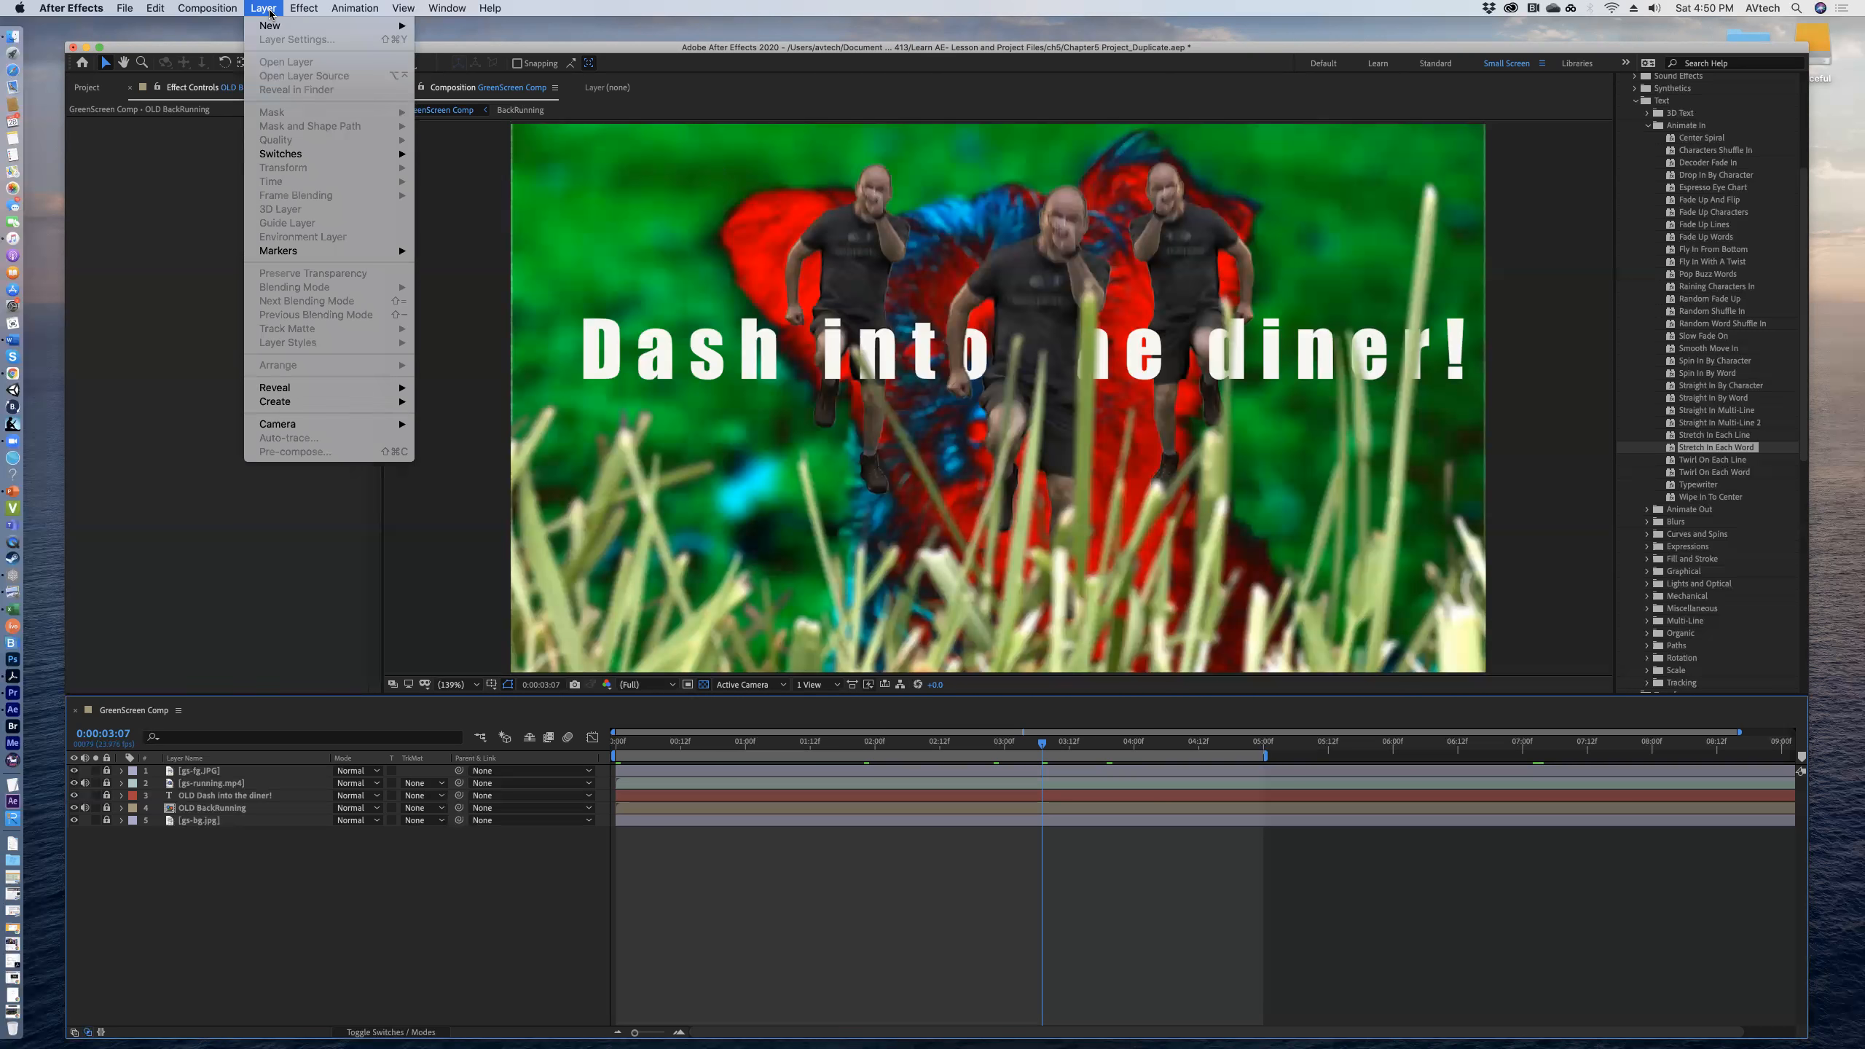
pyautogui.moveTo(304, 8)
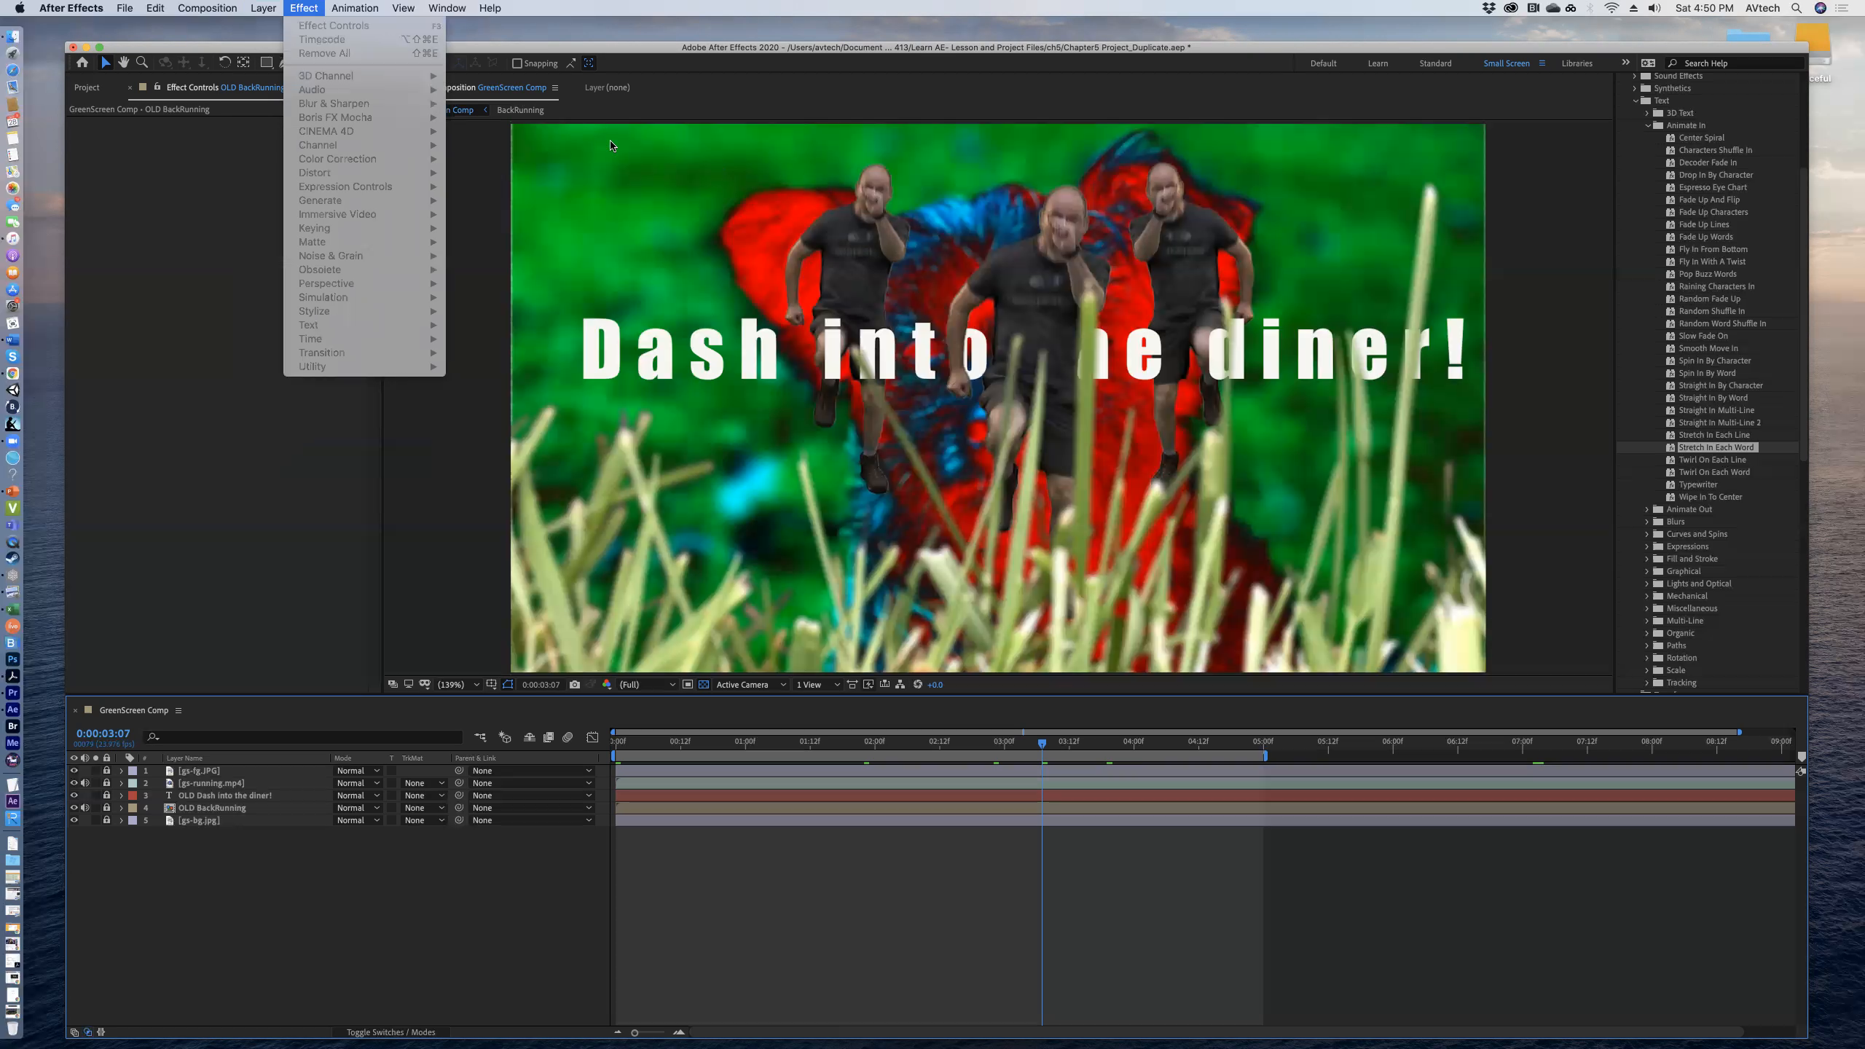
pyautogui.click(947, 236)
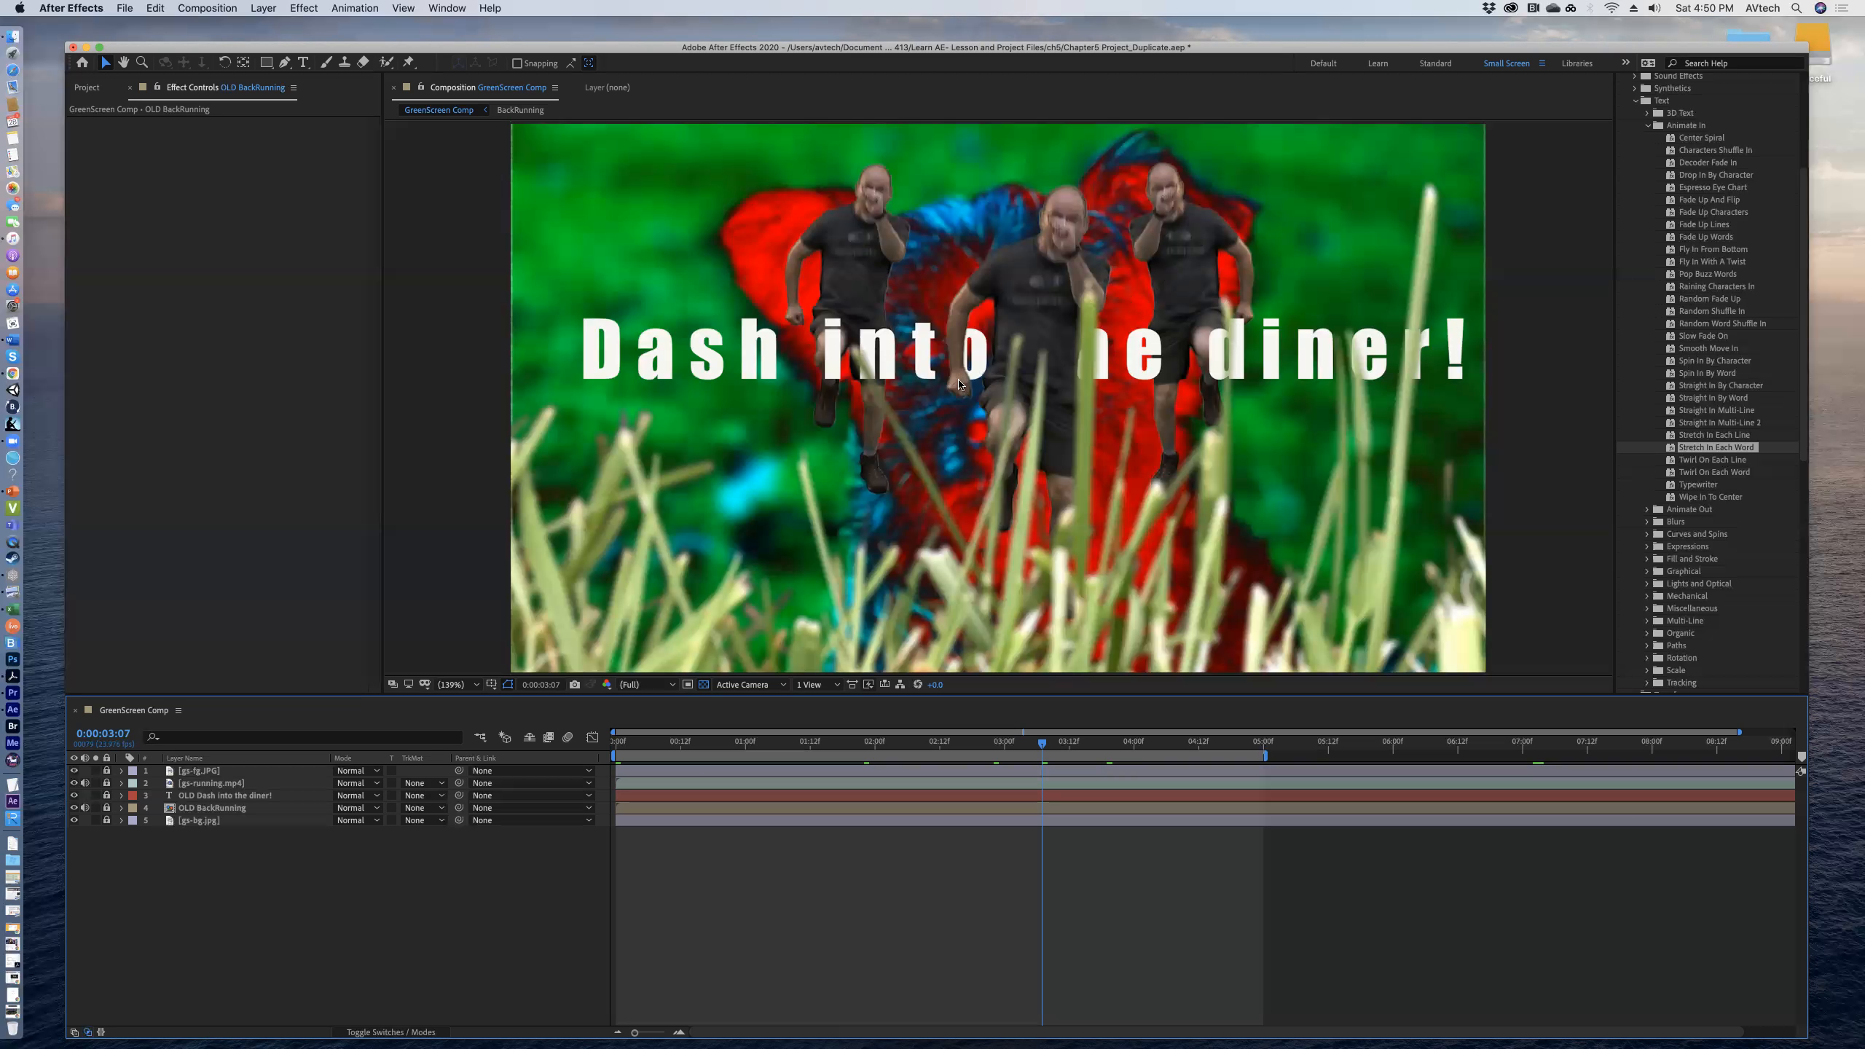
# Unlock all five layers and hide the "OLD Dash into the diner!" and "OLD BackRunning" layers.
pyautogui.click(106, 783)
pyautogui.click(106, 769)
pyautogui.click(106, 795)
pyautogui.click(106, 807)
pyautogui.click(106, 819)
pyautogui.click(73, 795)
pyautogui.click(73, 807)
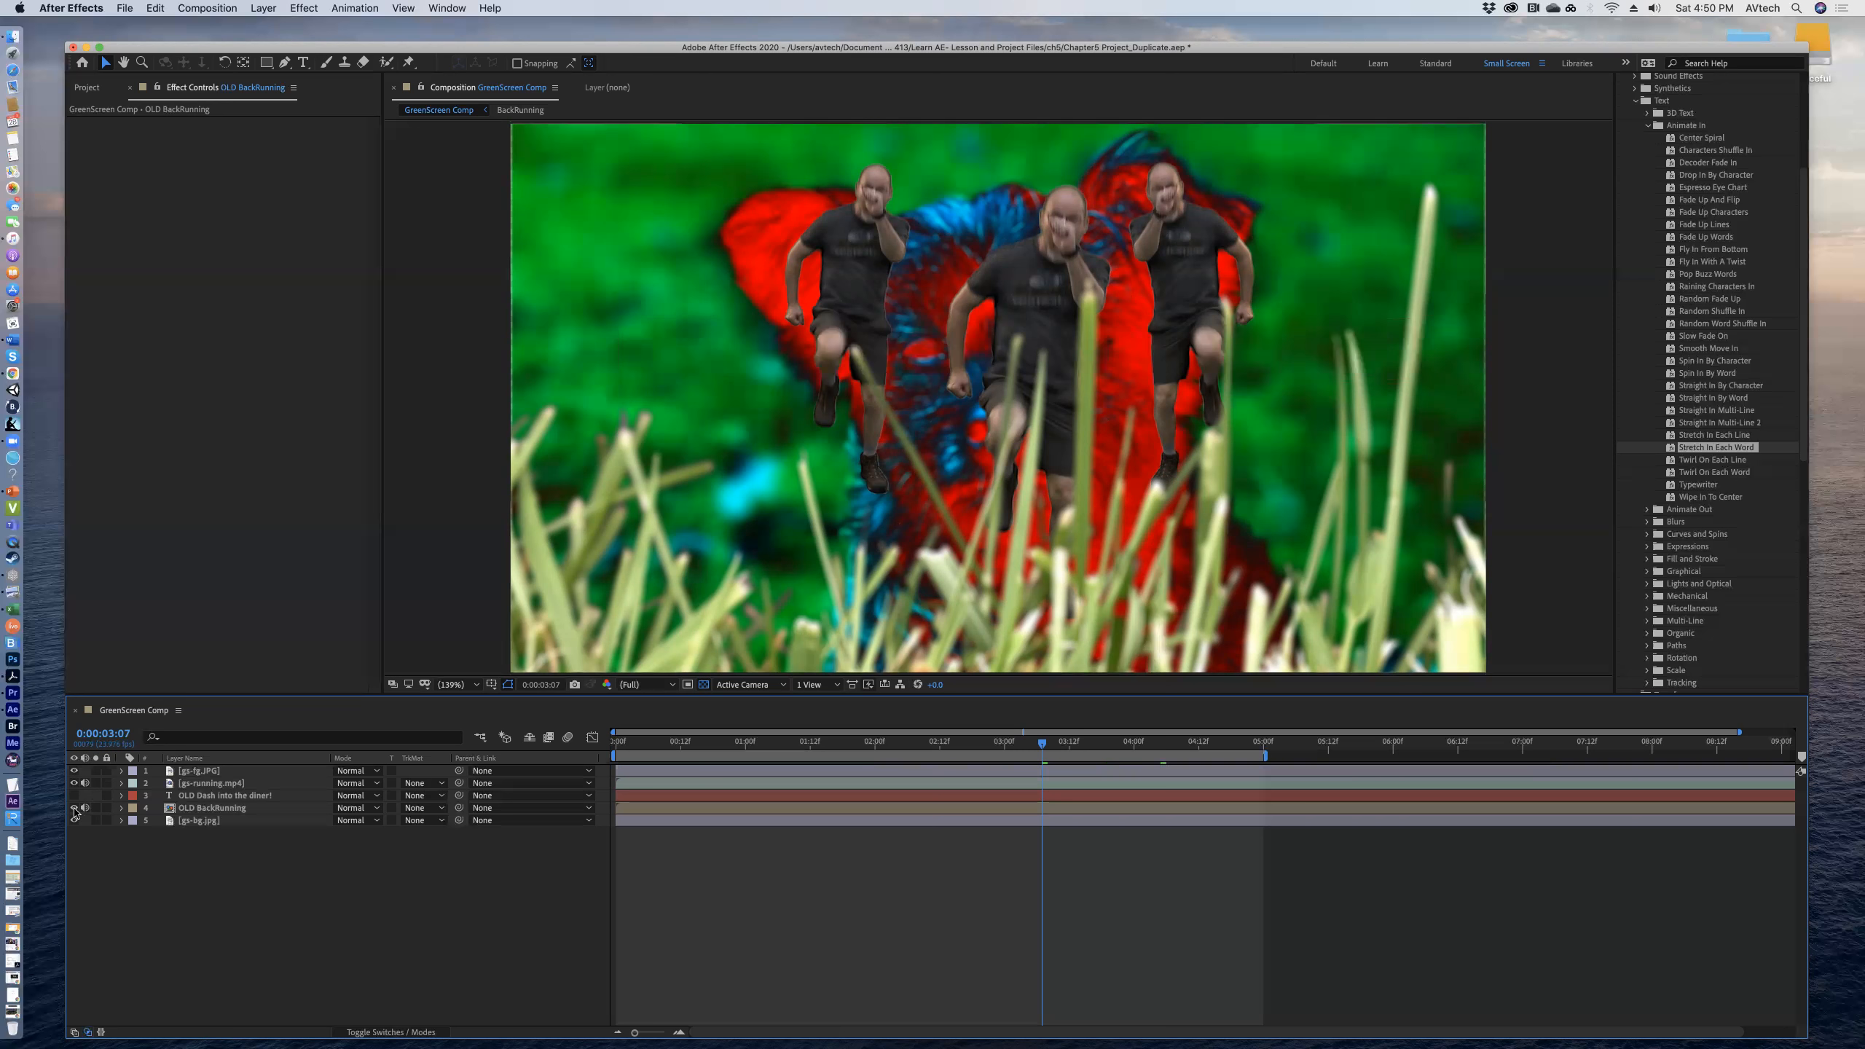
# Move the gs-bg.jpg layer above the two OLD layers and lock both OLD layers.
pyautogui.click(189, 822)
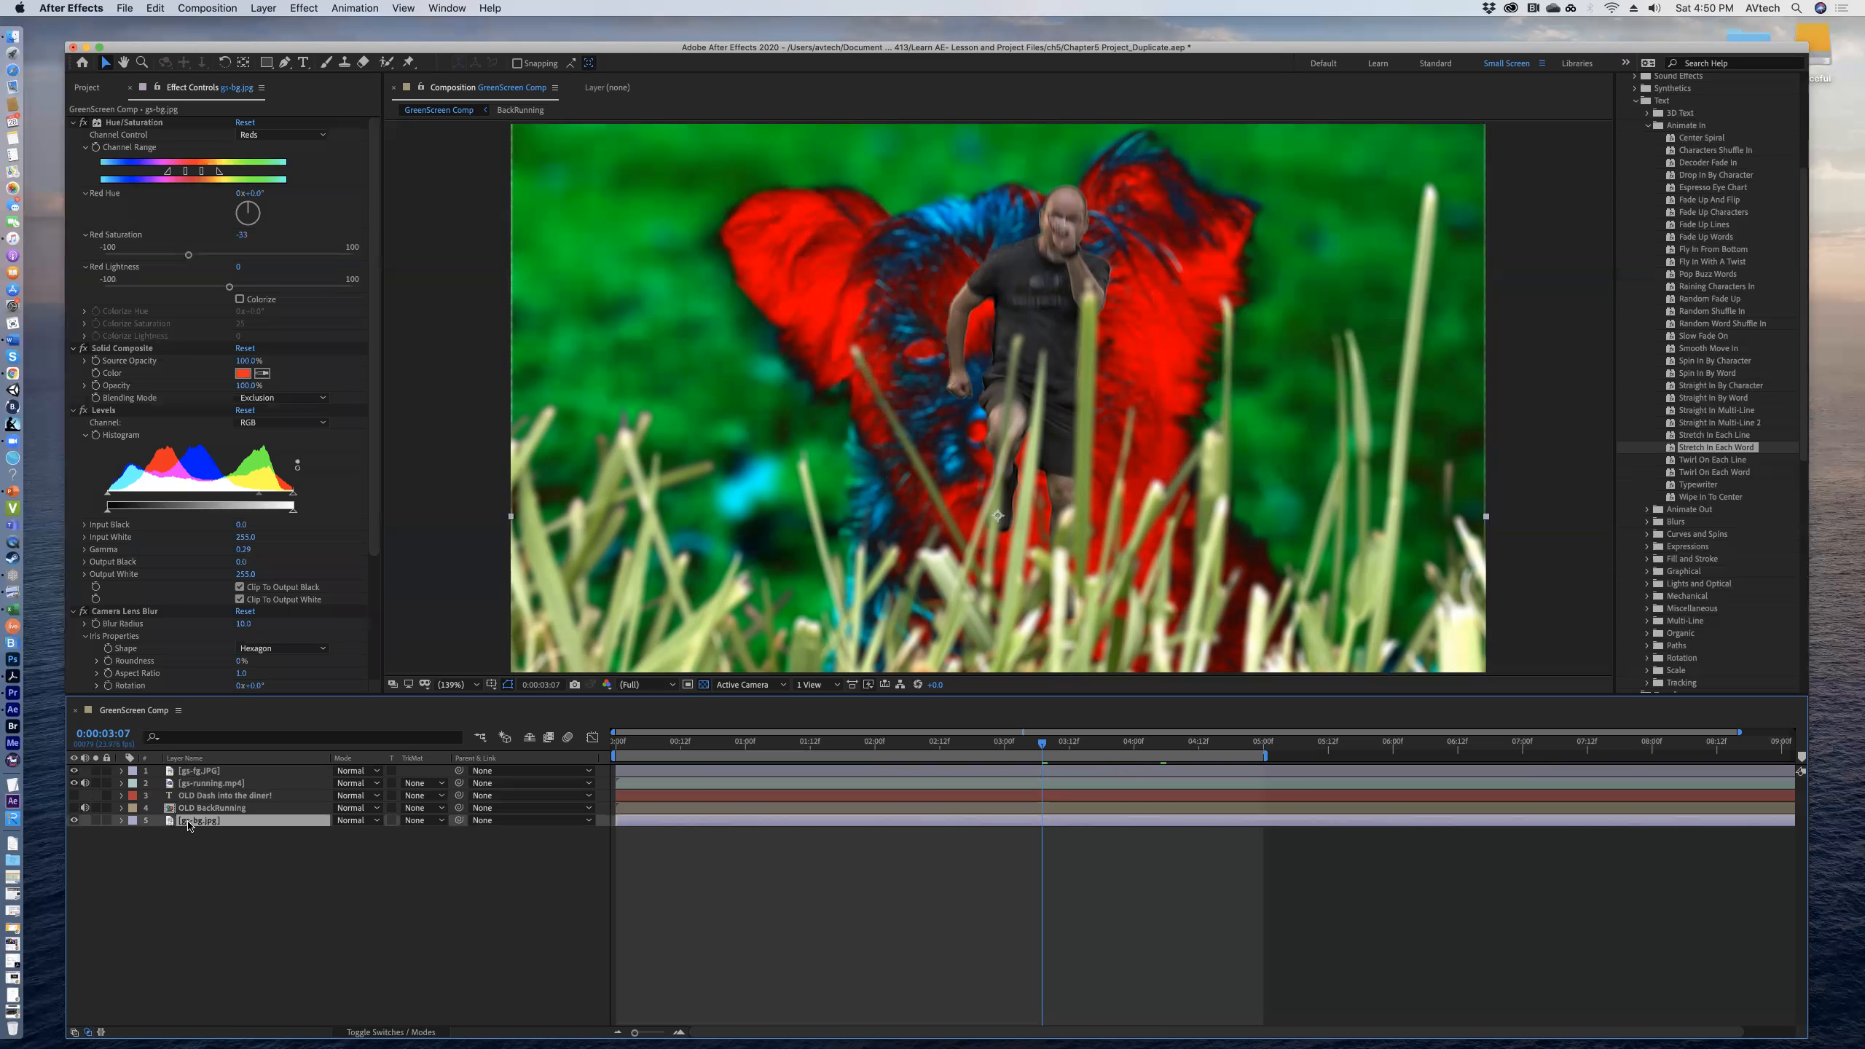
pyautogui.moveTo(189, 821); pyautogui.dragTo(191, 796)
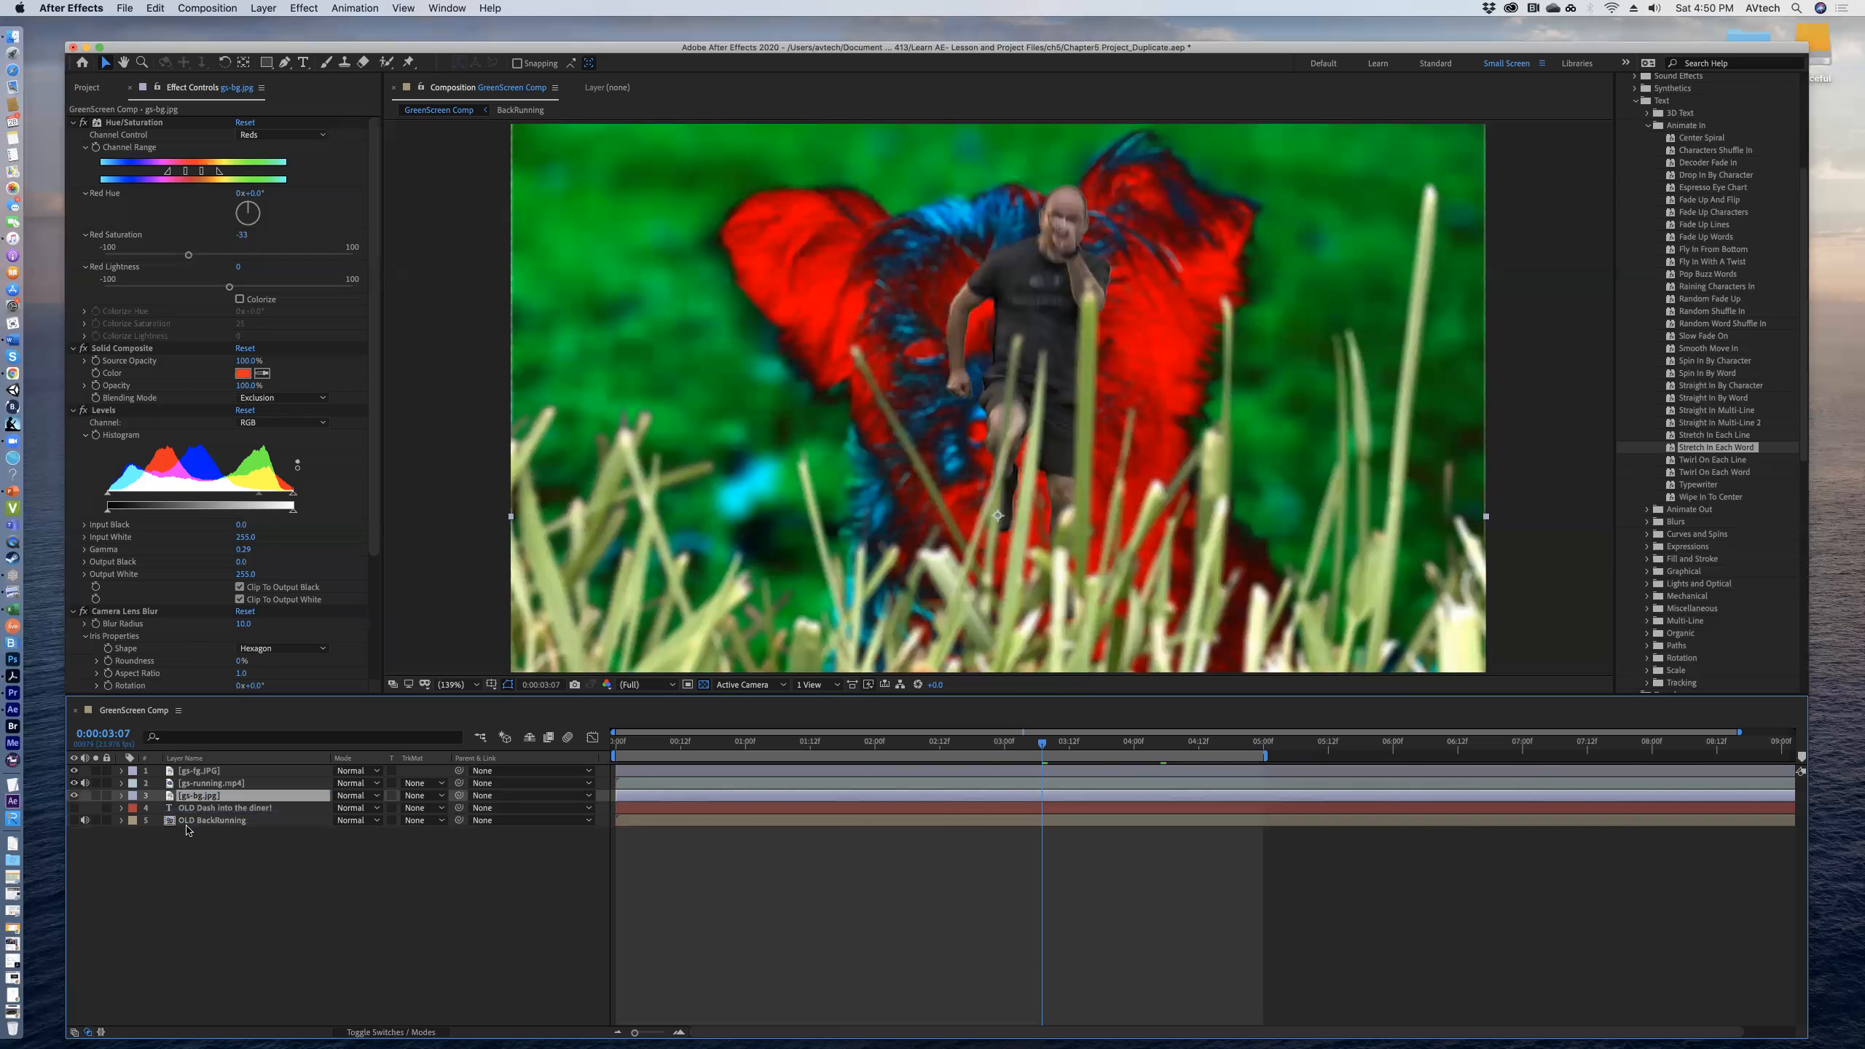
pyautogui.click(84, 819)
pyautogui.click(85, 820)
pyautogui.click(106, 807)
pyautogui.click(106, 819)
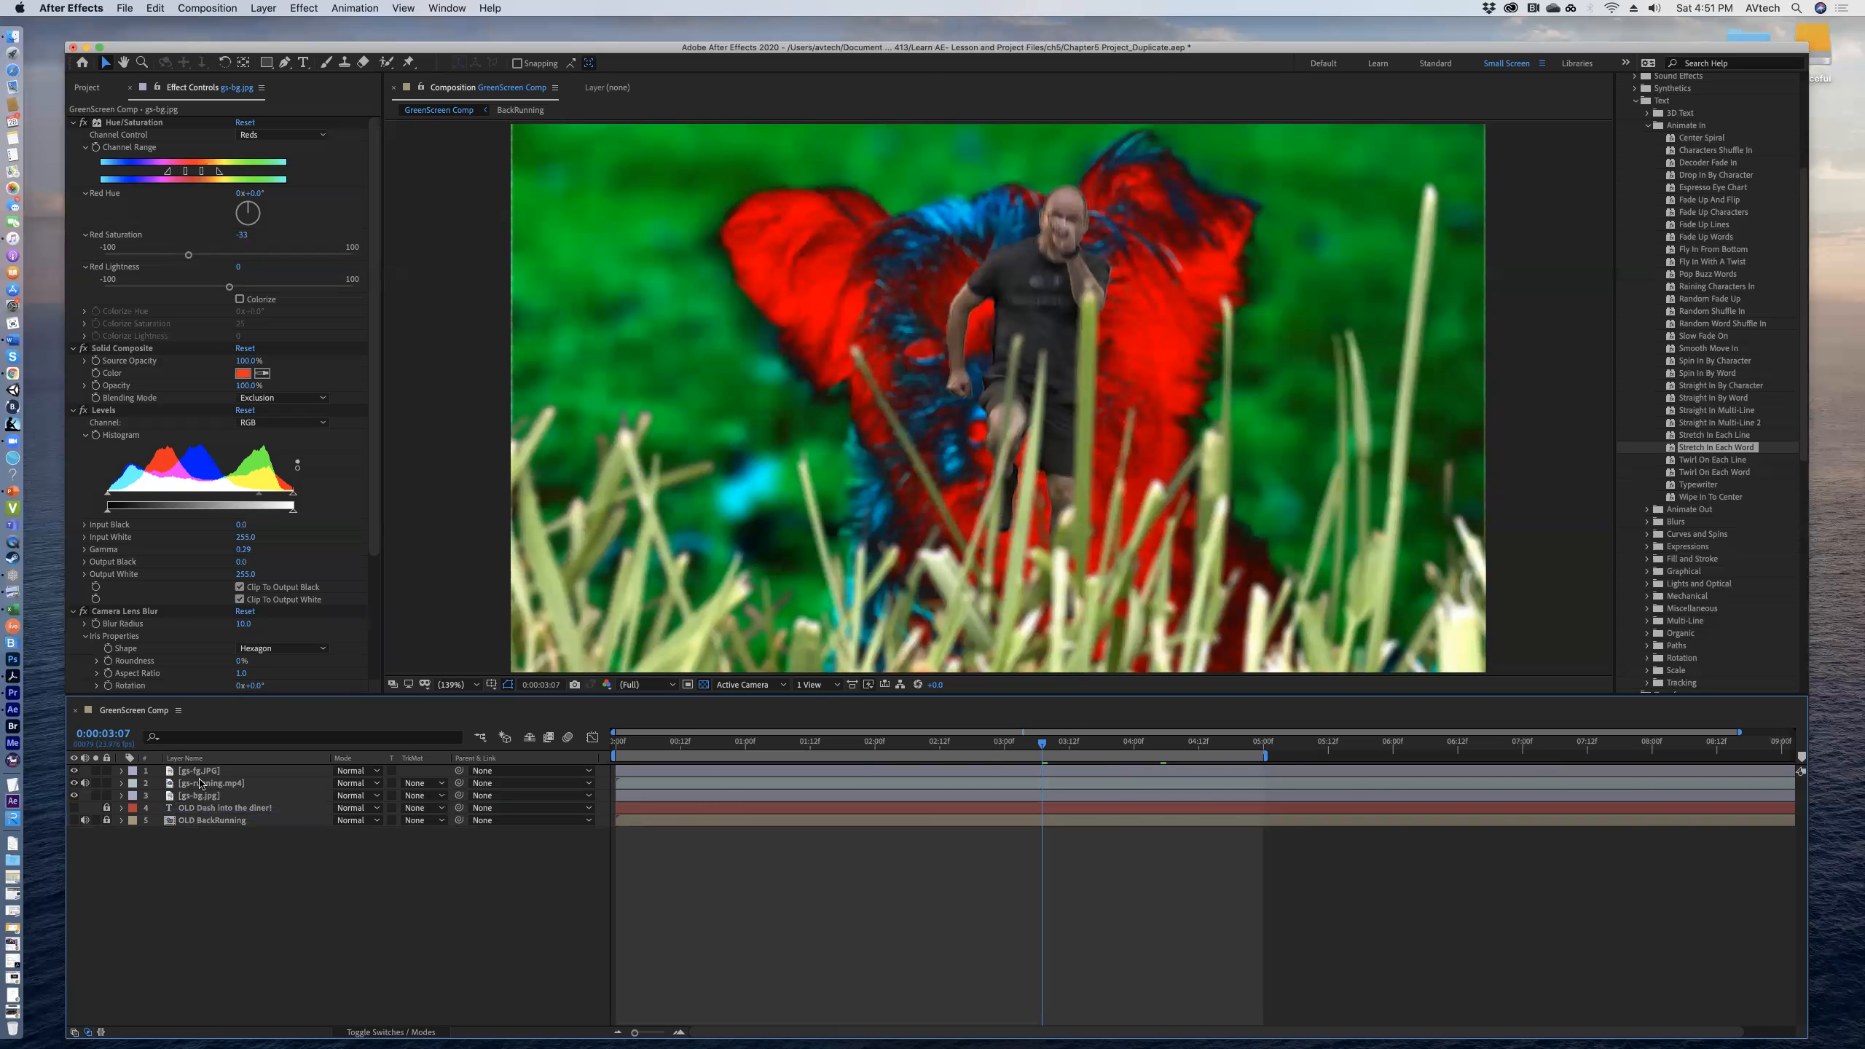
# Toggle the visibility of gs-fg.JPG, gs-running.mp4 and gs-bg.jpg in turn to examine what each layer contributes.
pyautogui.click(75, 771)
pyautogui.click(75, 771)
pyautogui.click(74, 783)
pyautogui.click(74, 783)
pyautogui.click(74, 795)
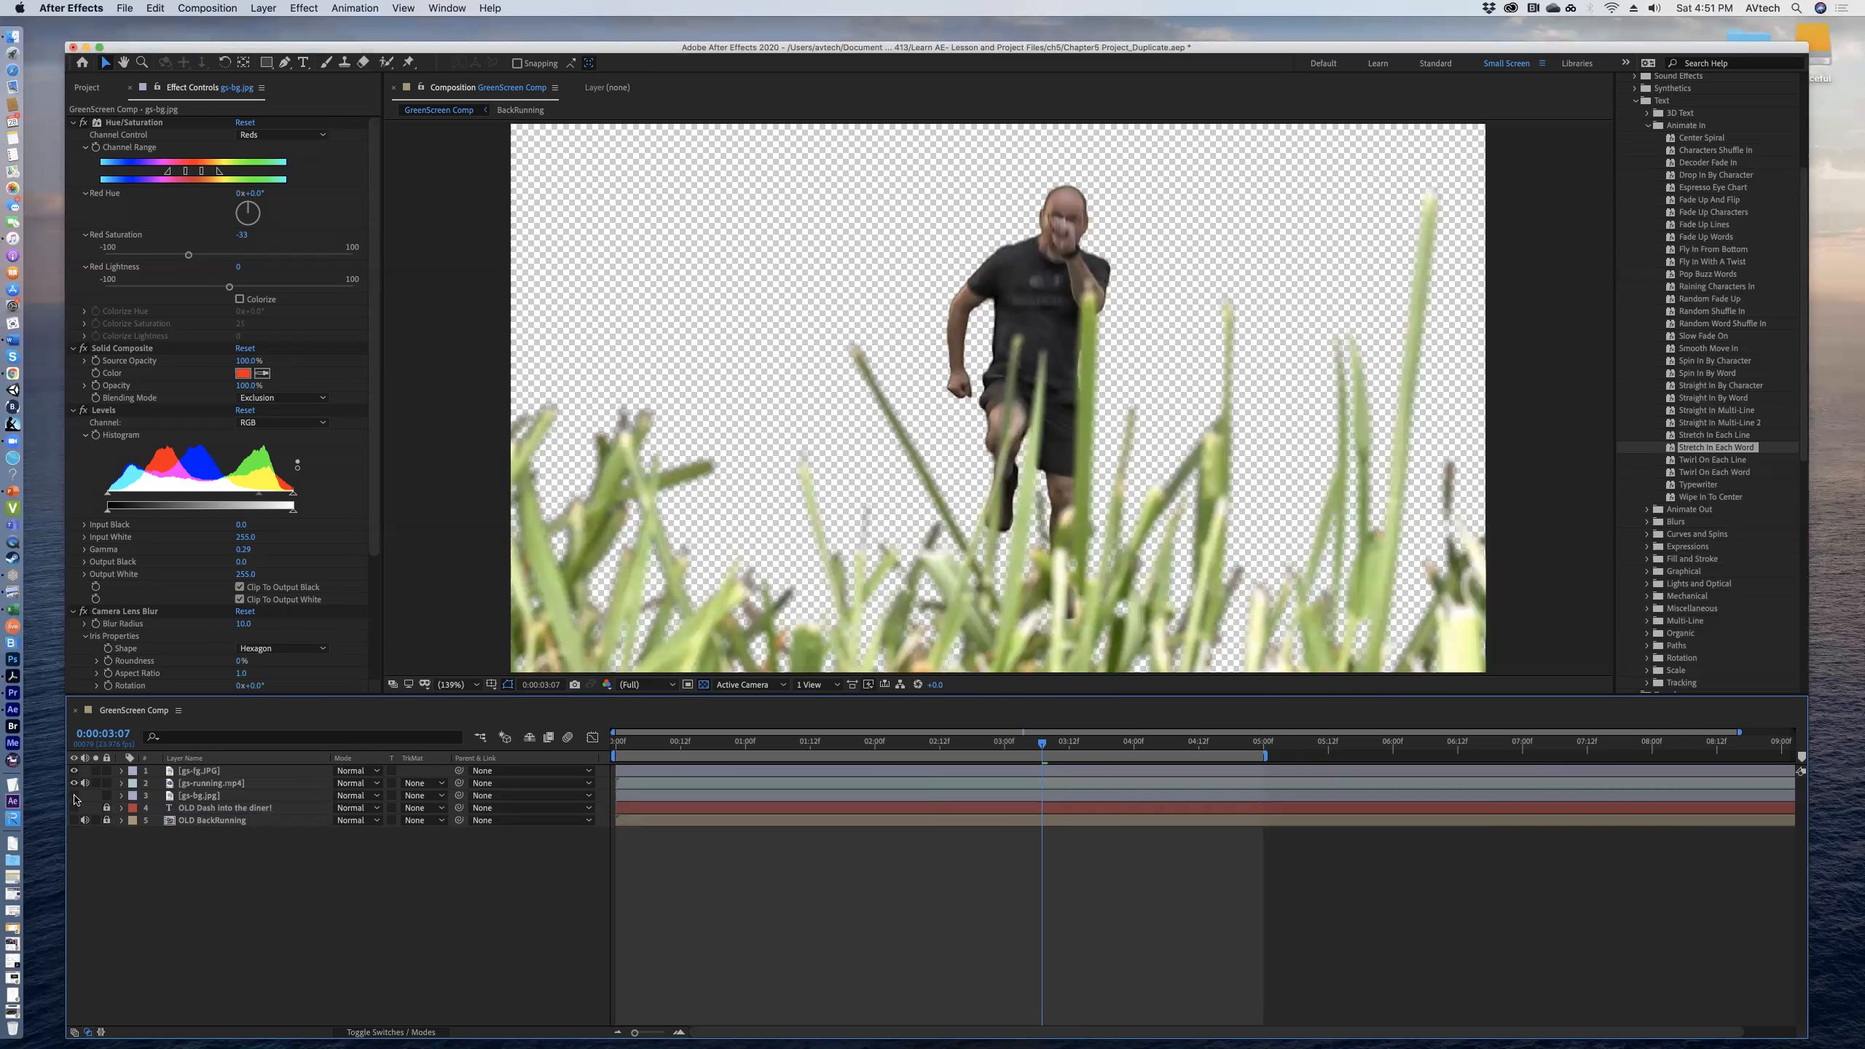
pyautogui.click(74, 795)
pyautogui.click(74, 795)
pyautogui.click(75, 795)
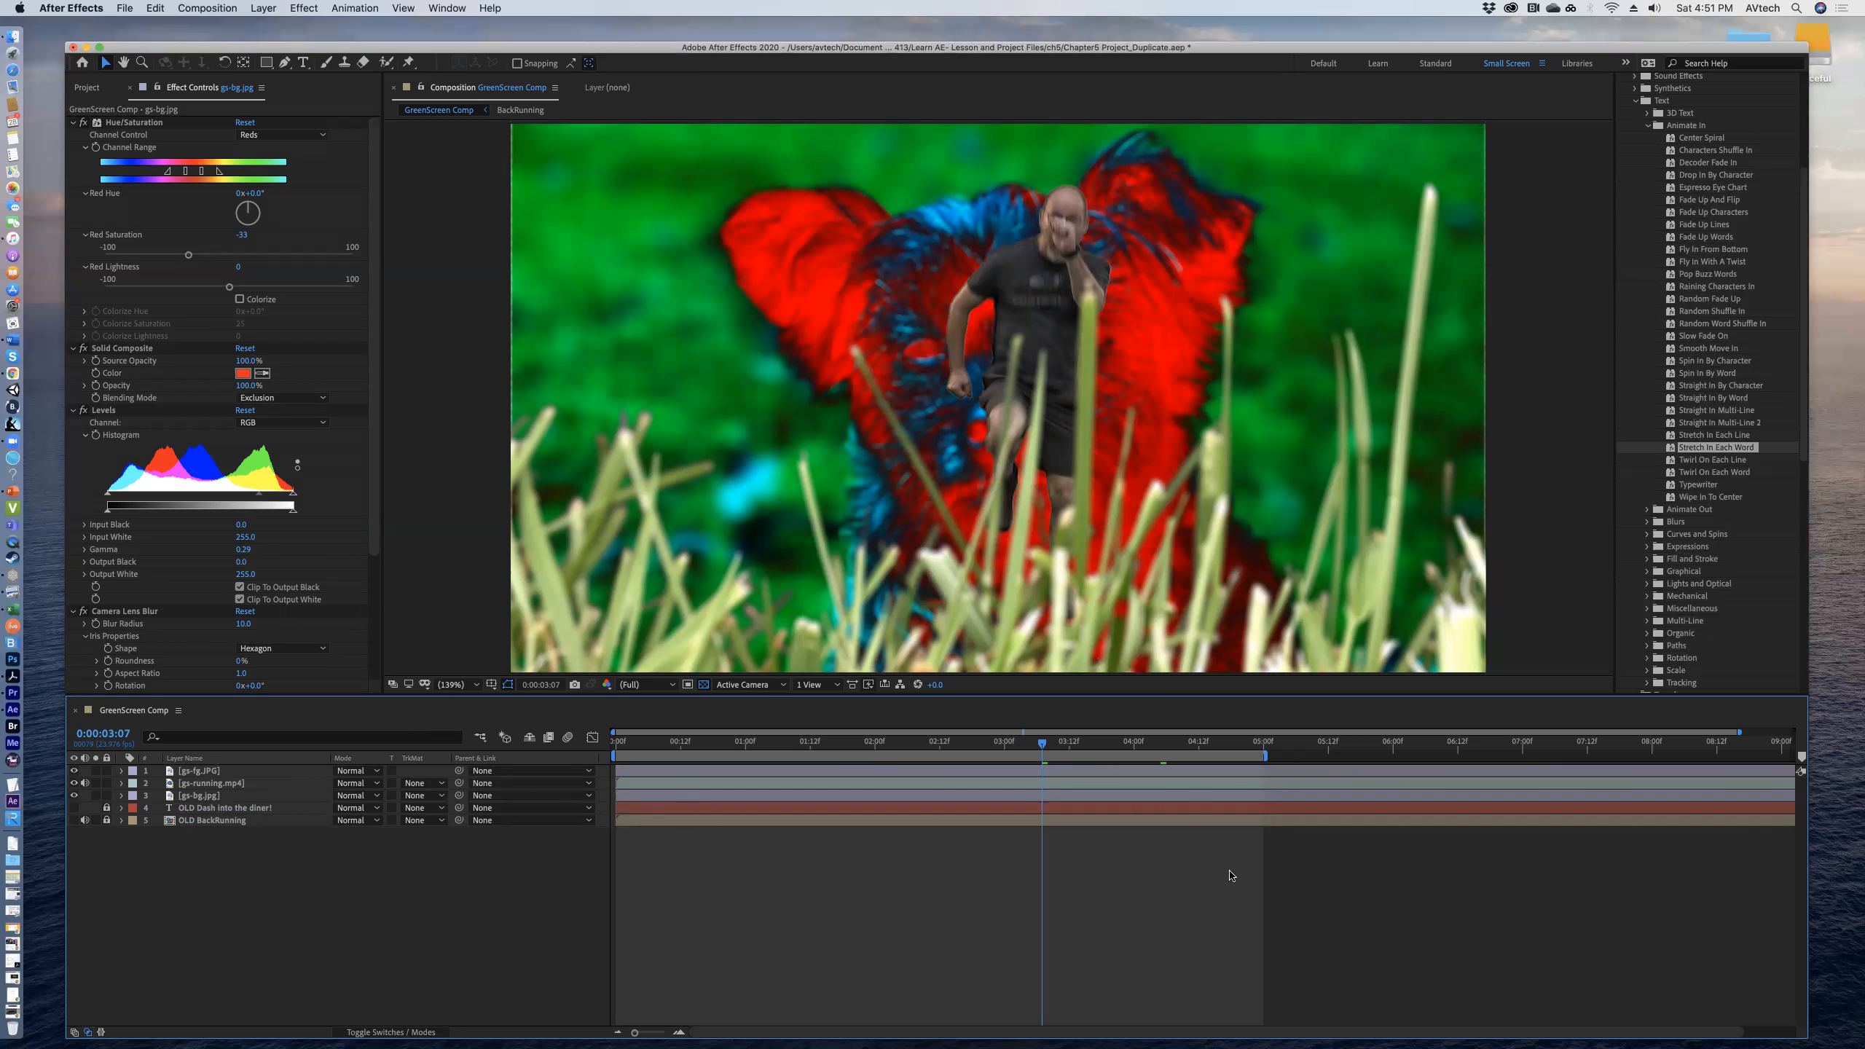
# Extend the work area's end to the end of the composition and scrub briefly around 0:00:03:07.
pyautogui.moveTo(1268, 755); pyautogui.dragTo(1685, 756)
pyautogui.moveTo(1765, 840); pyautogui.dragTo(1793, 838)
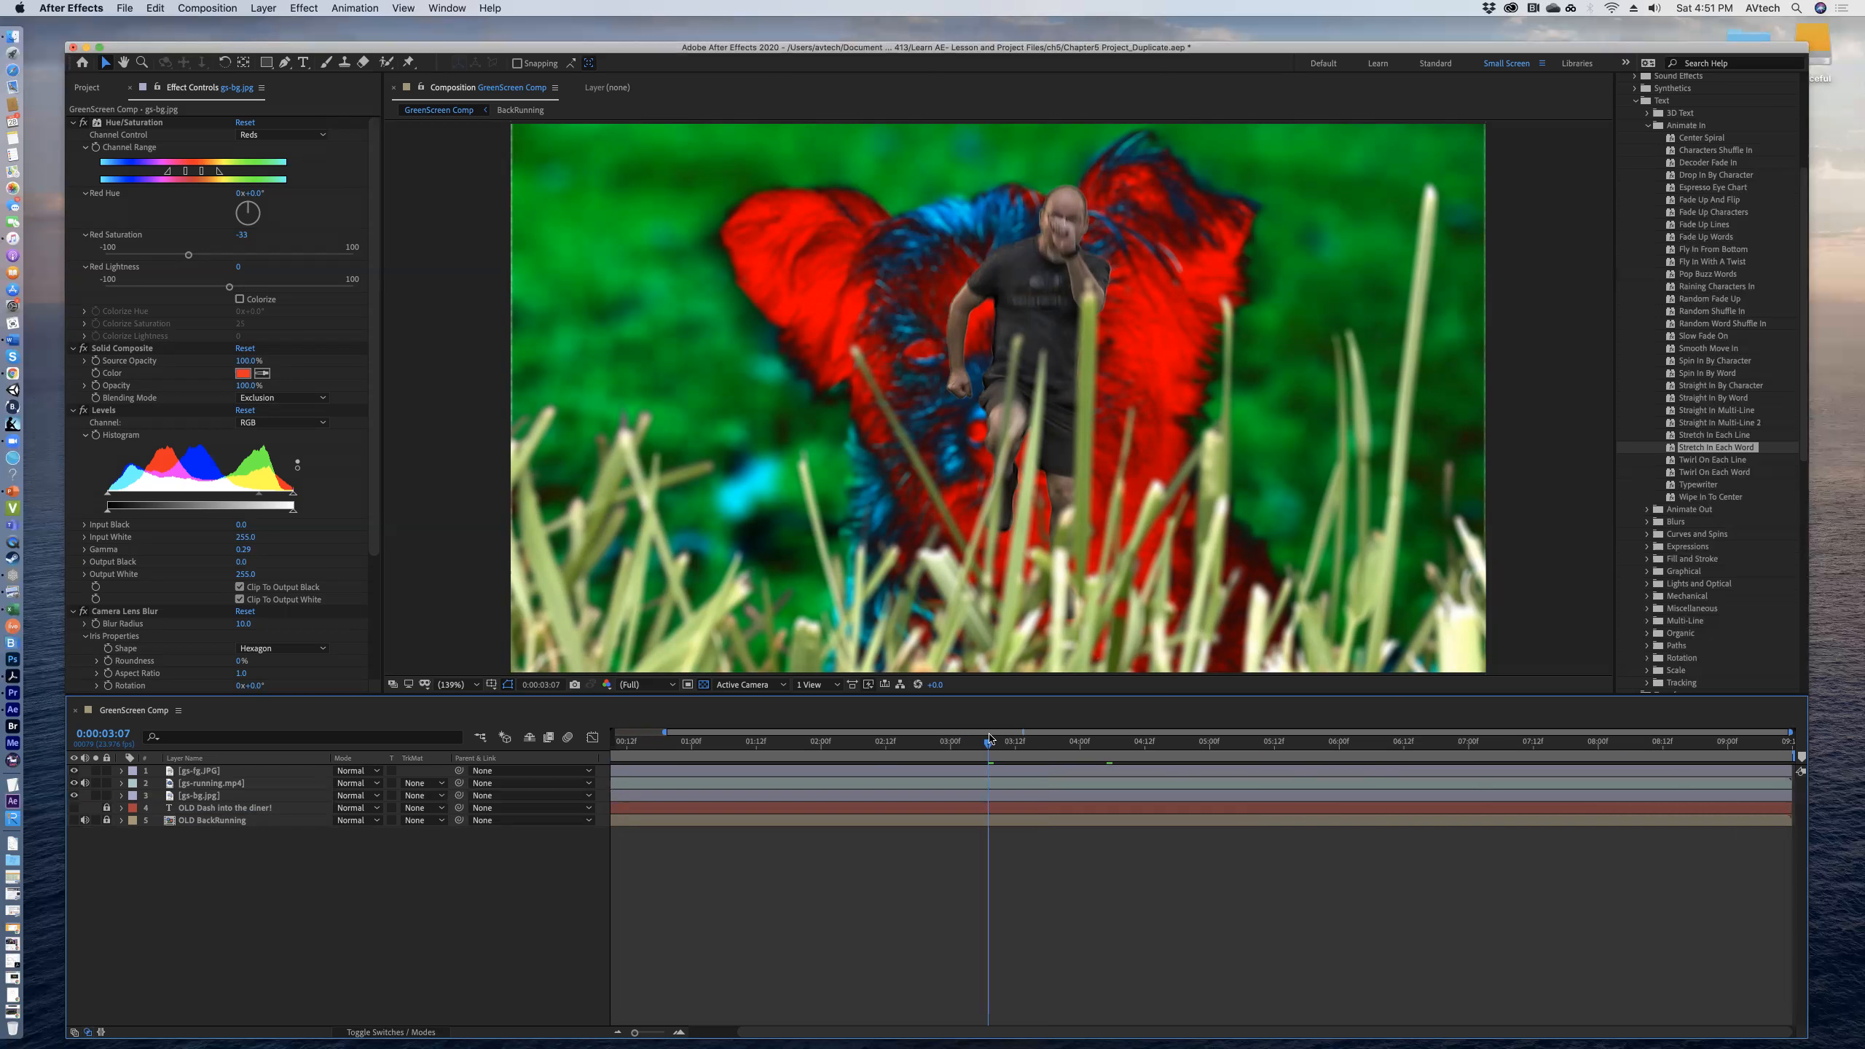
pyautogui.click(993, 746)
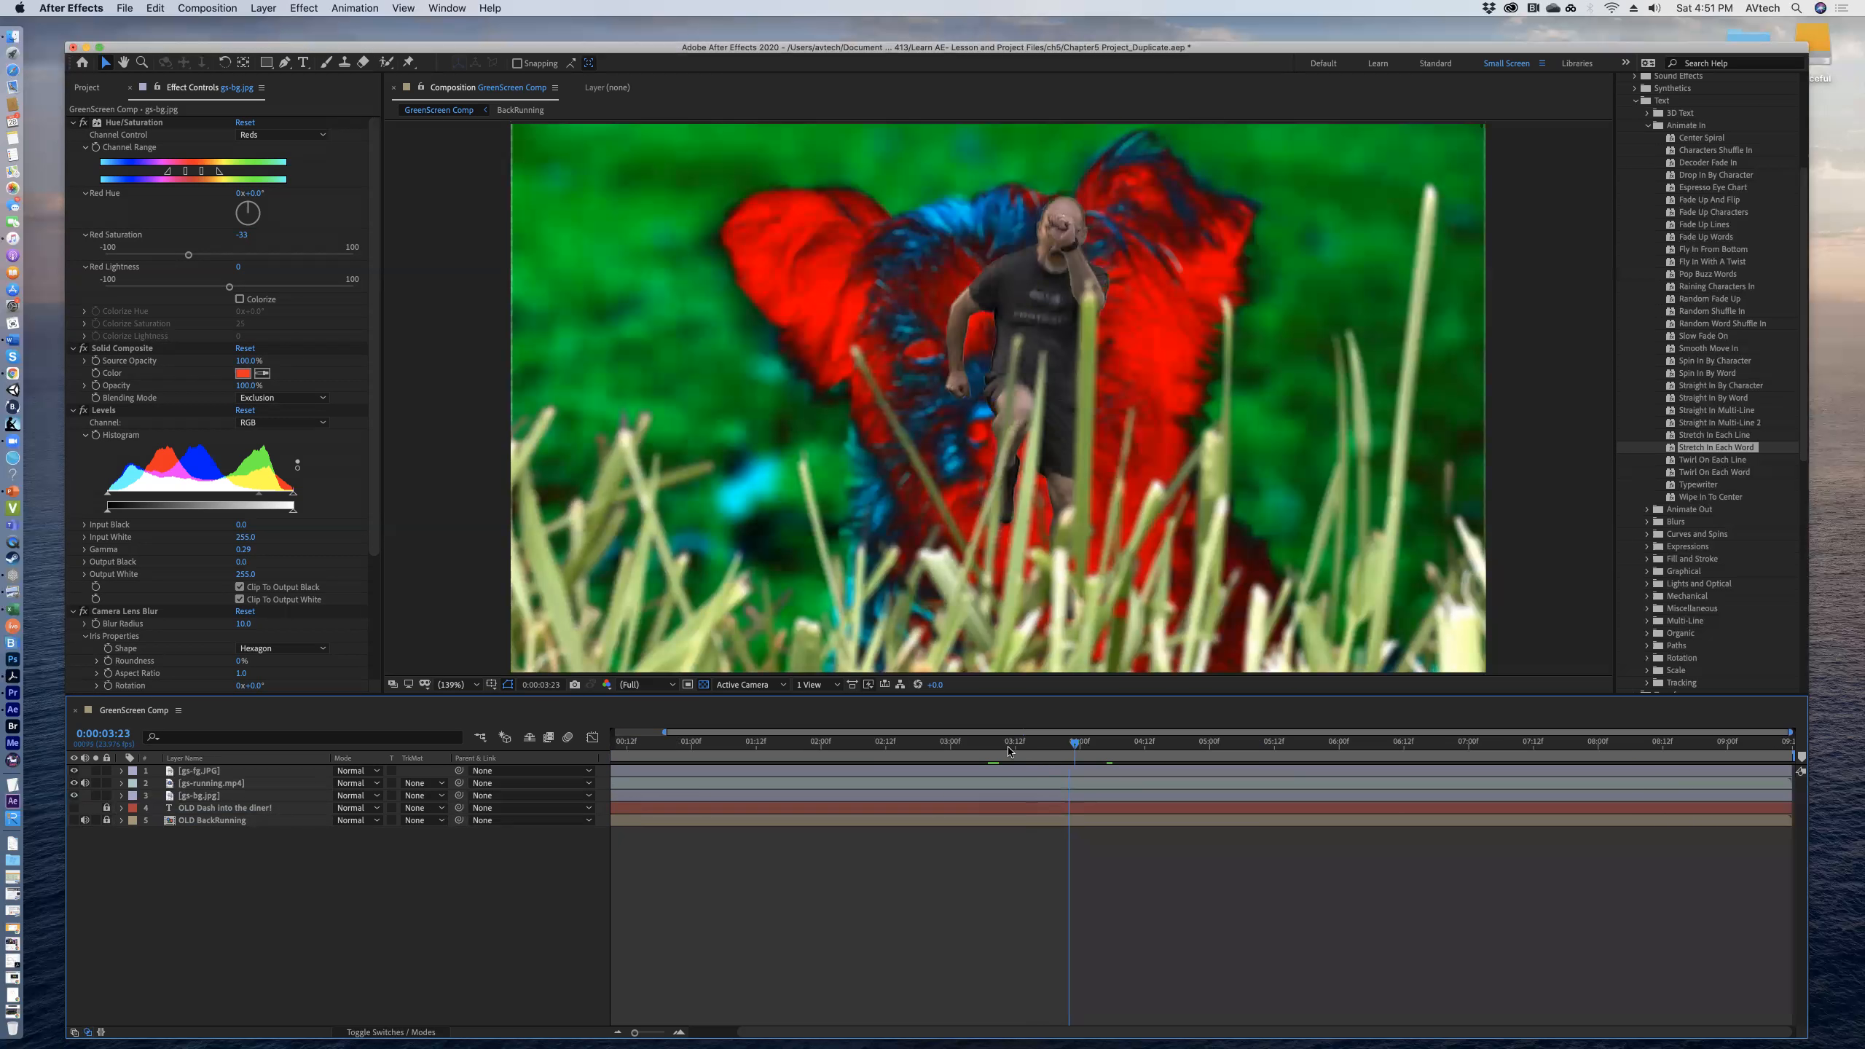
pyautogui.moveTo(993, 746); pyautogui.dragTo(988, 746)
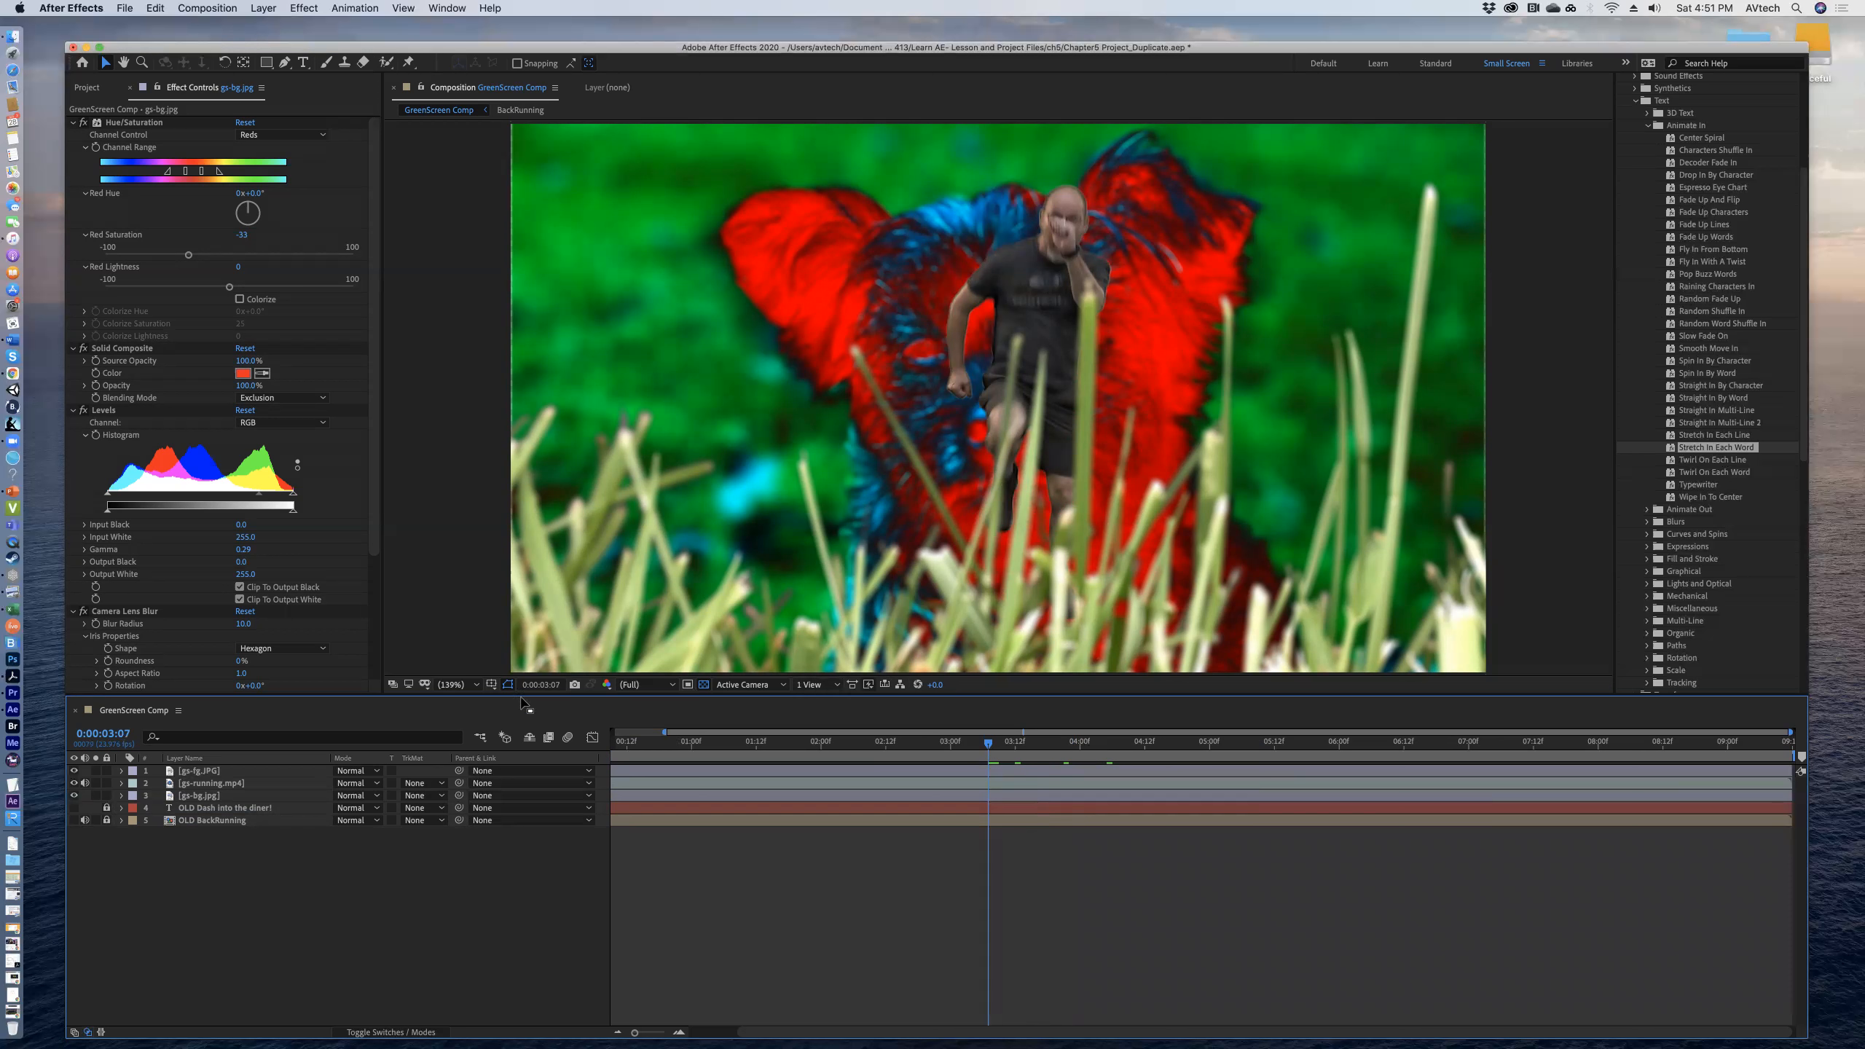
# Place the playhead at 0:00:05:00, end the work area there, and trim the composition to the work area.
pyautogui.click(117, 735)
pyautogui.write('5:0')
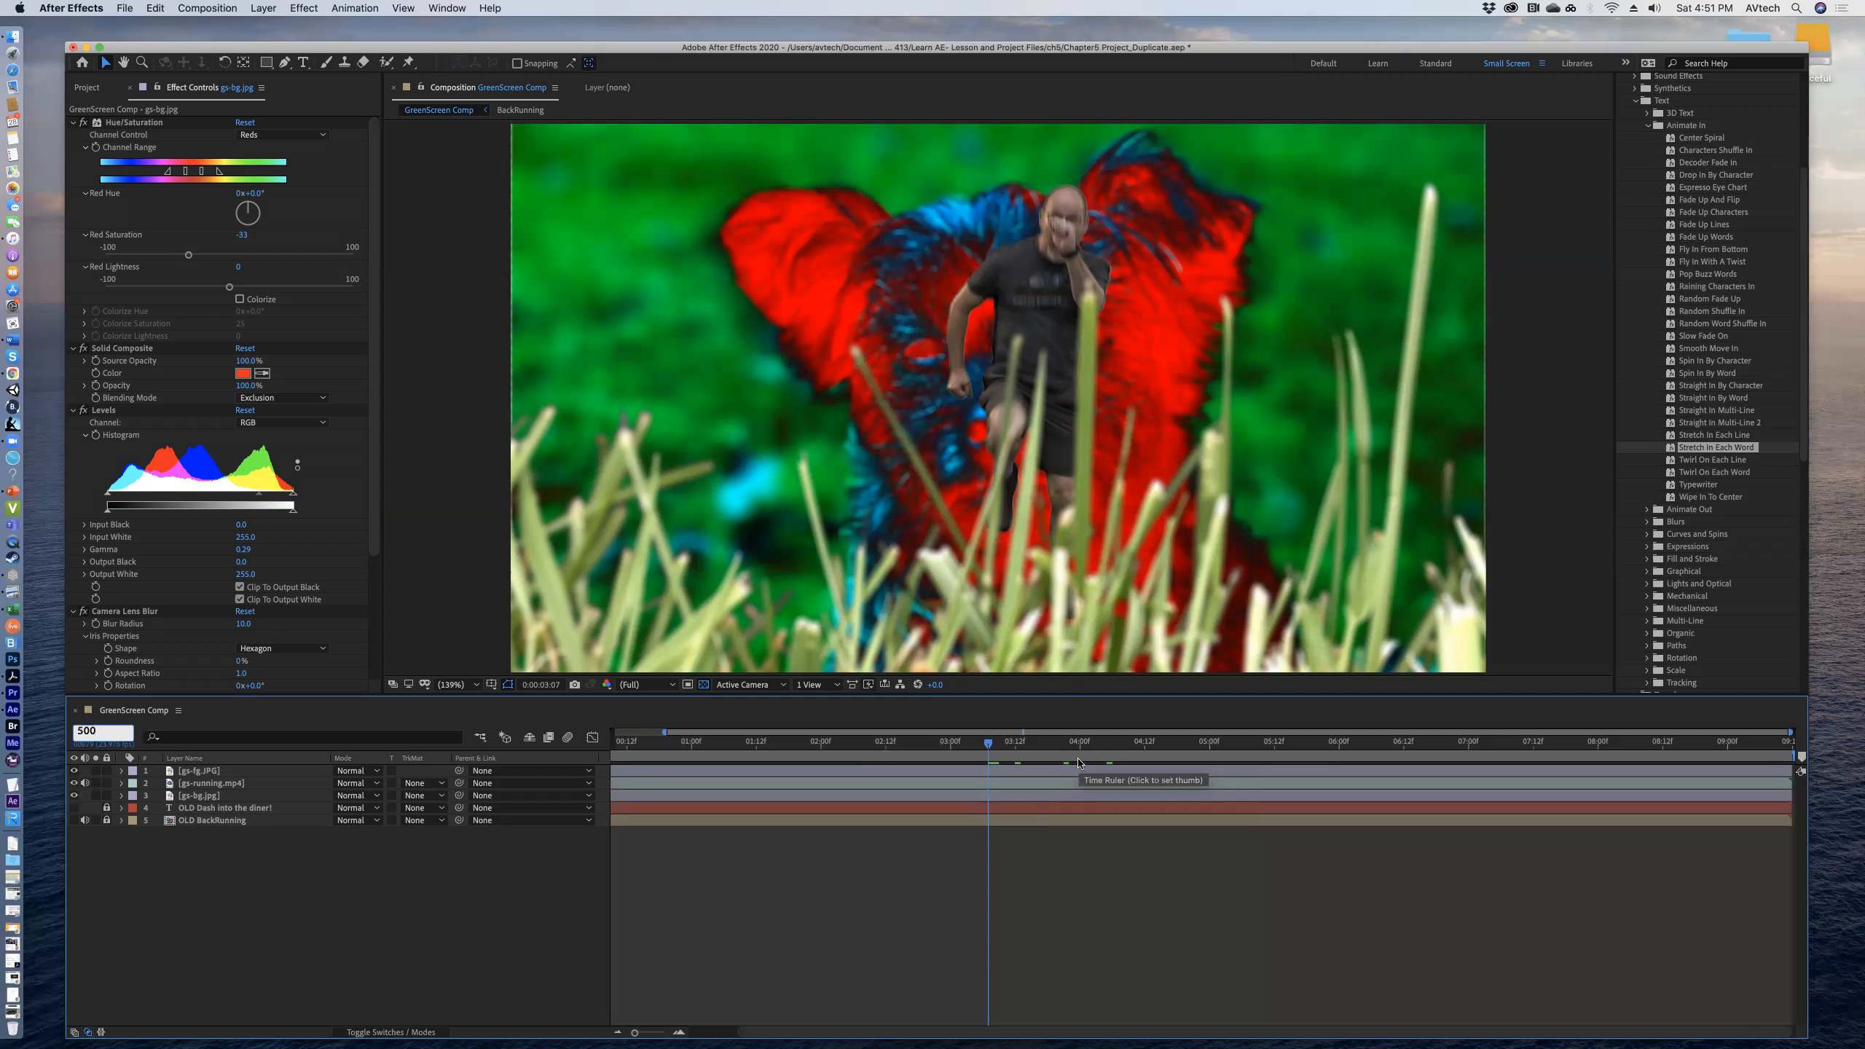
pyautogui.write('0')
pyautogui.press('Return')
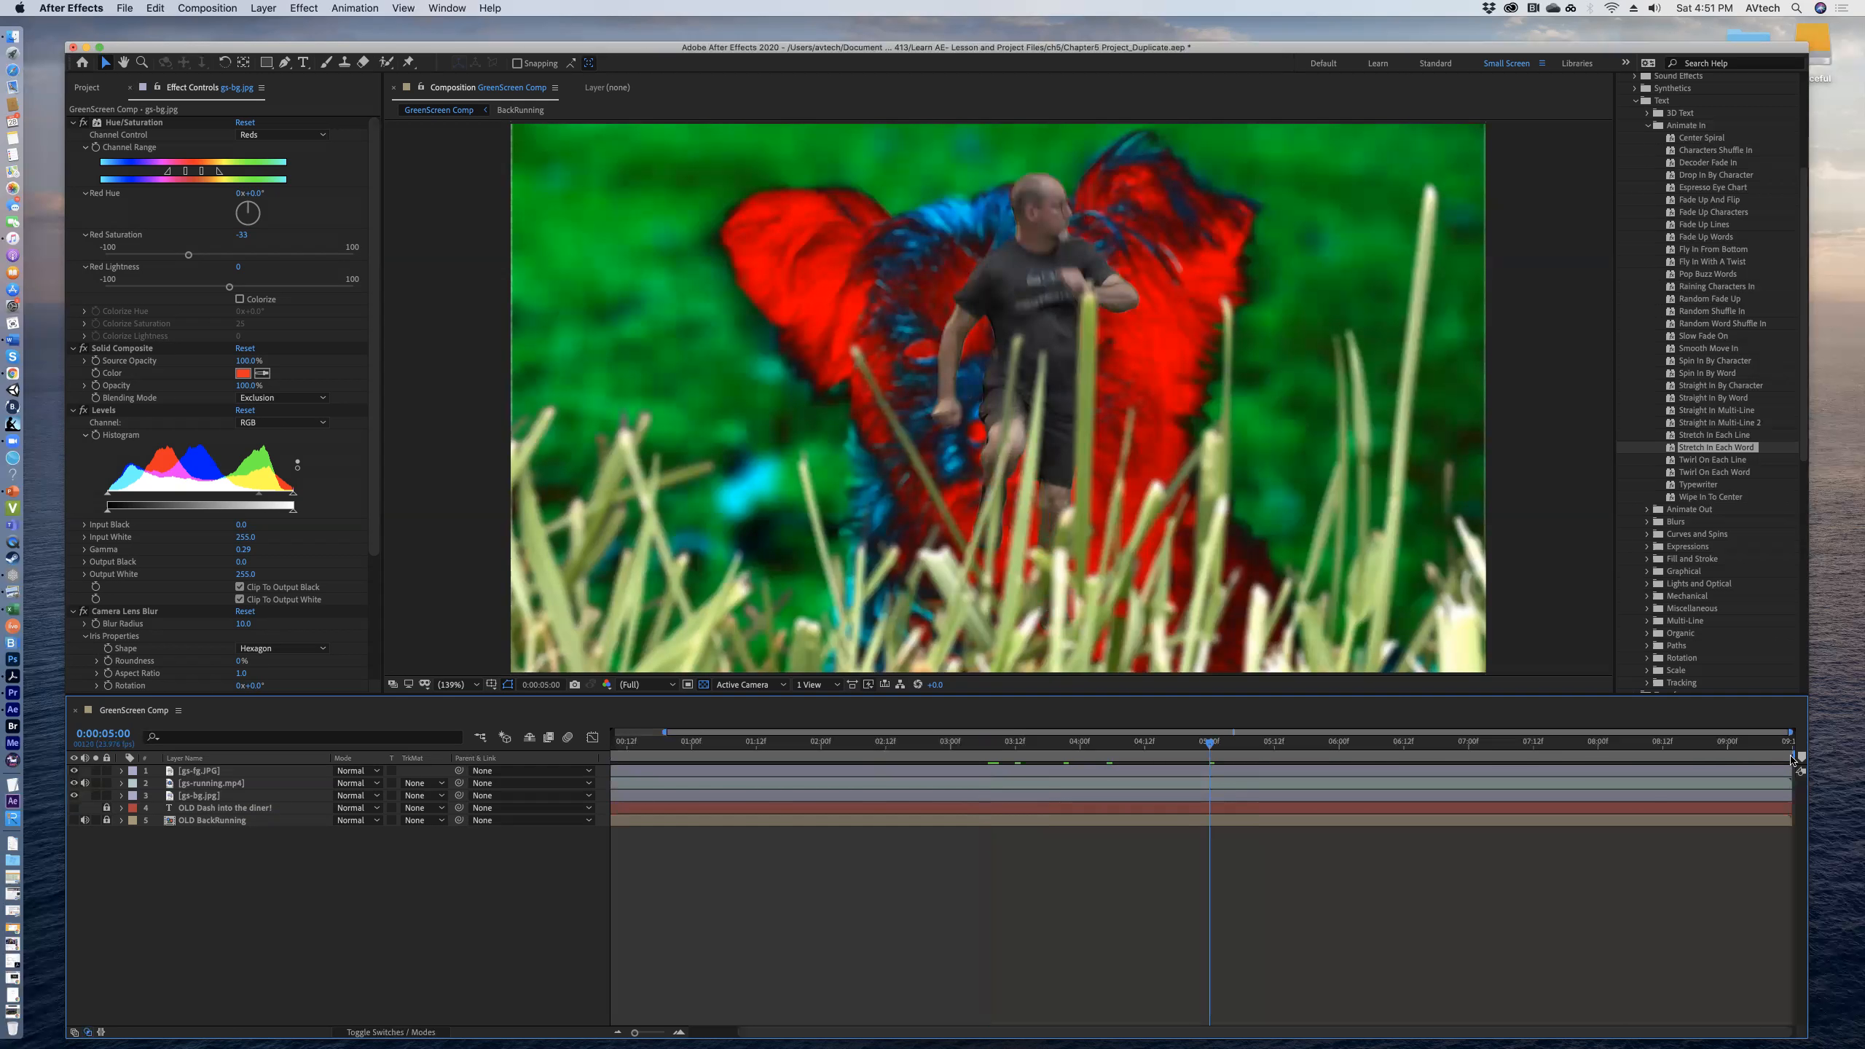
pyautogui.moveTo(1794, 757); pyautogui.dragTo(1212, 759)
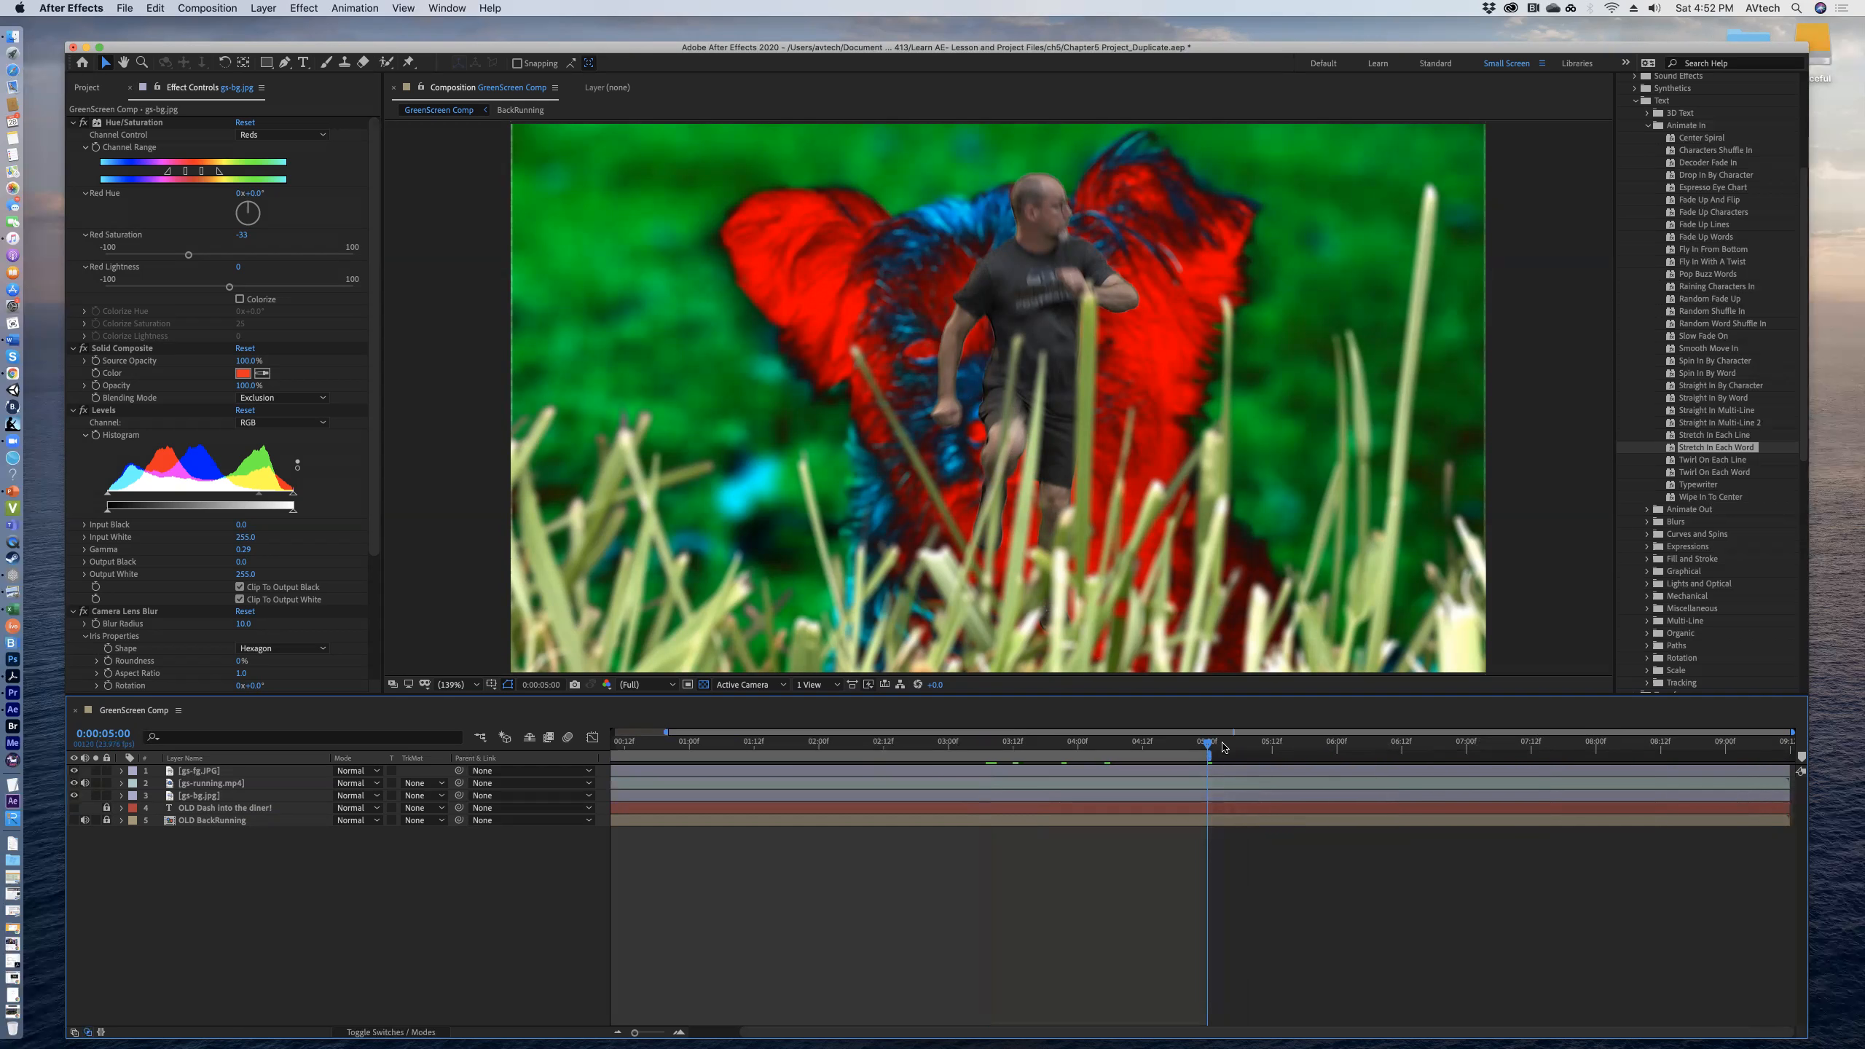
pyautogui.moveTo(1214, 760); pyautogui.dragTo(1207, 762)
pyautogui.rightClick(1206, 757)
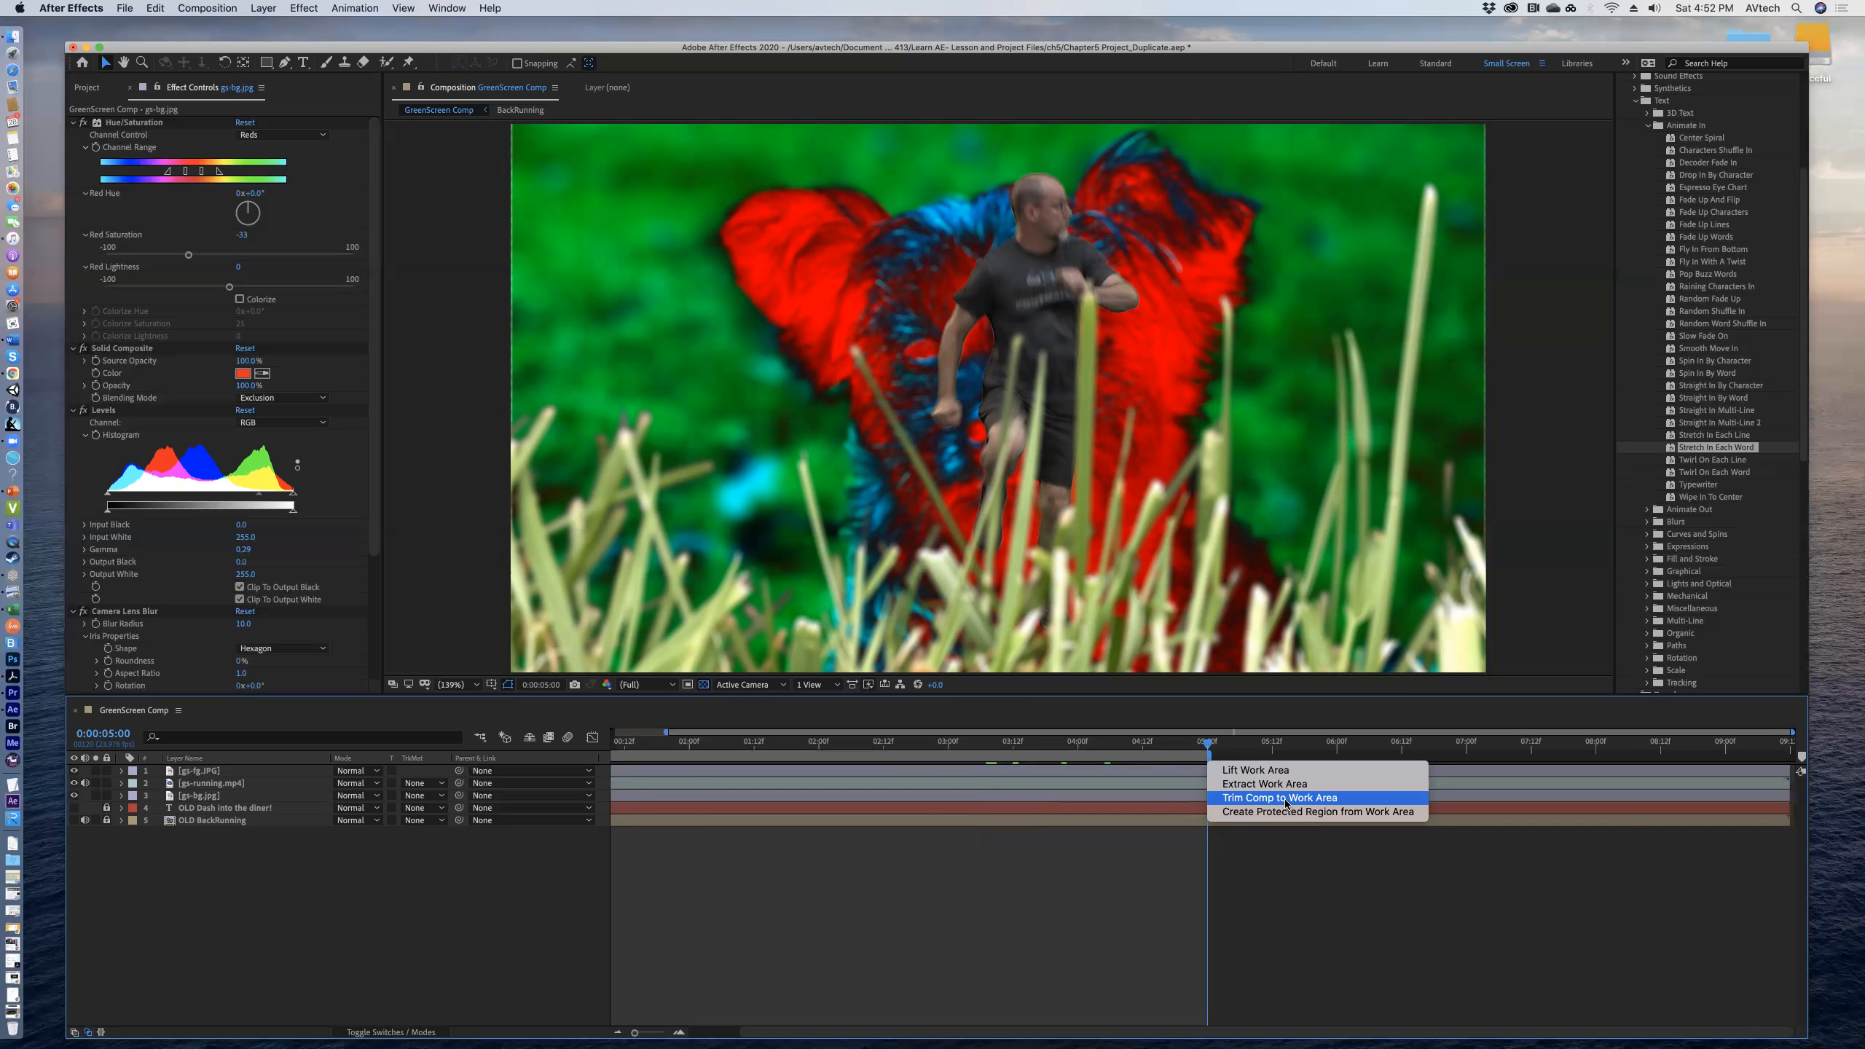
pyautogui.click(1285, 800)
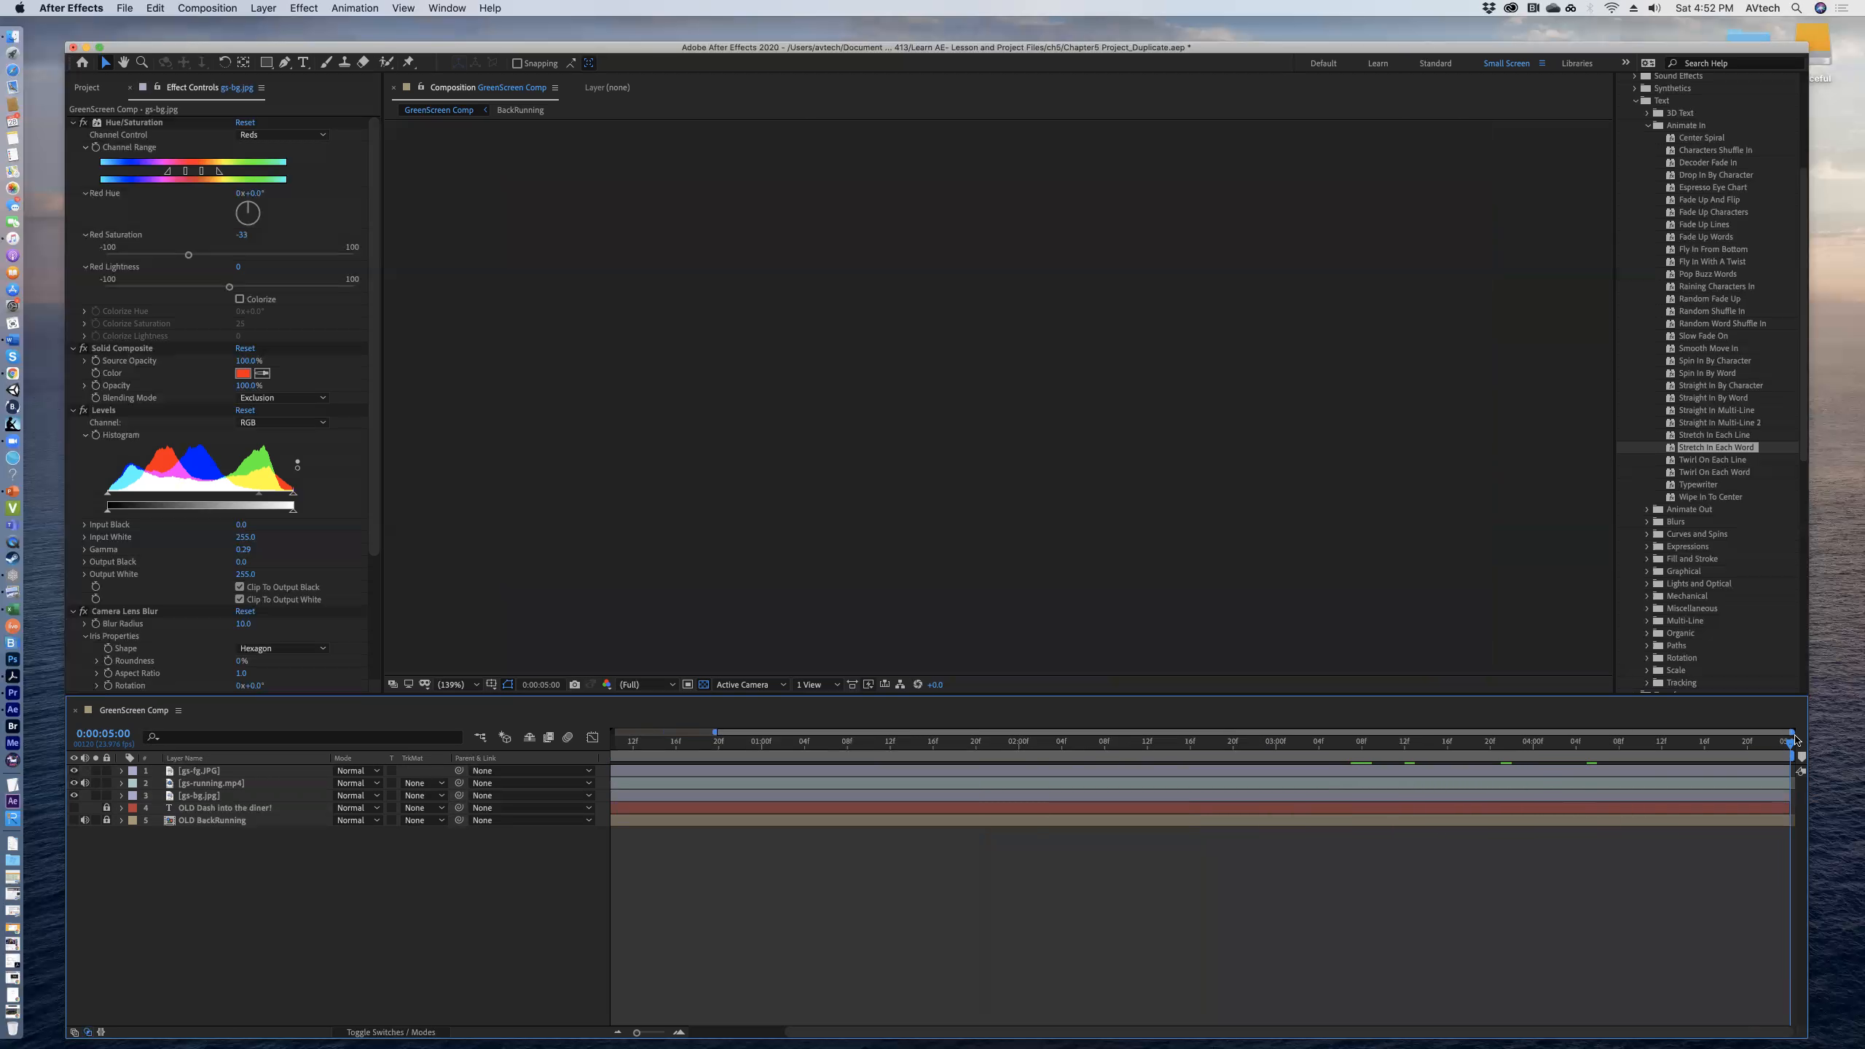
# Preview the trimmed composition and park the playhead at 0:00:01:16.
pyautogui.press('space')
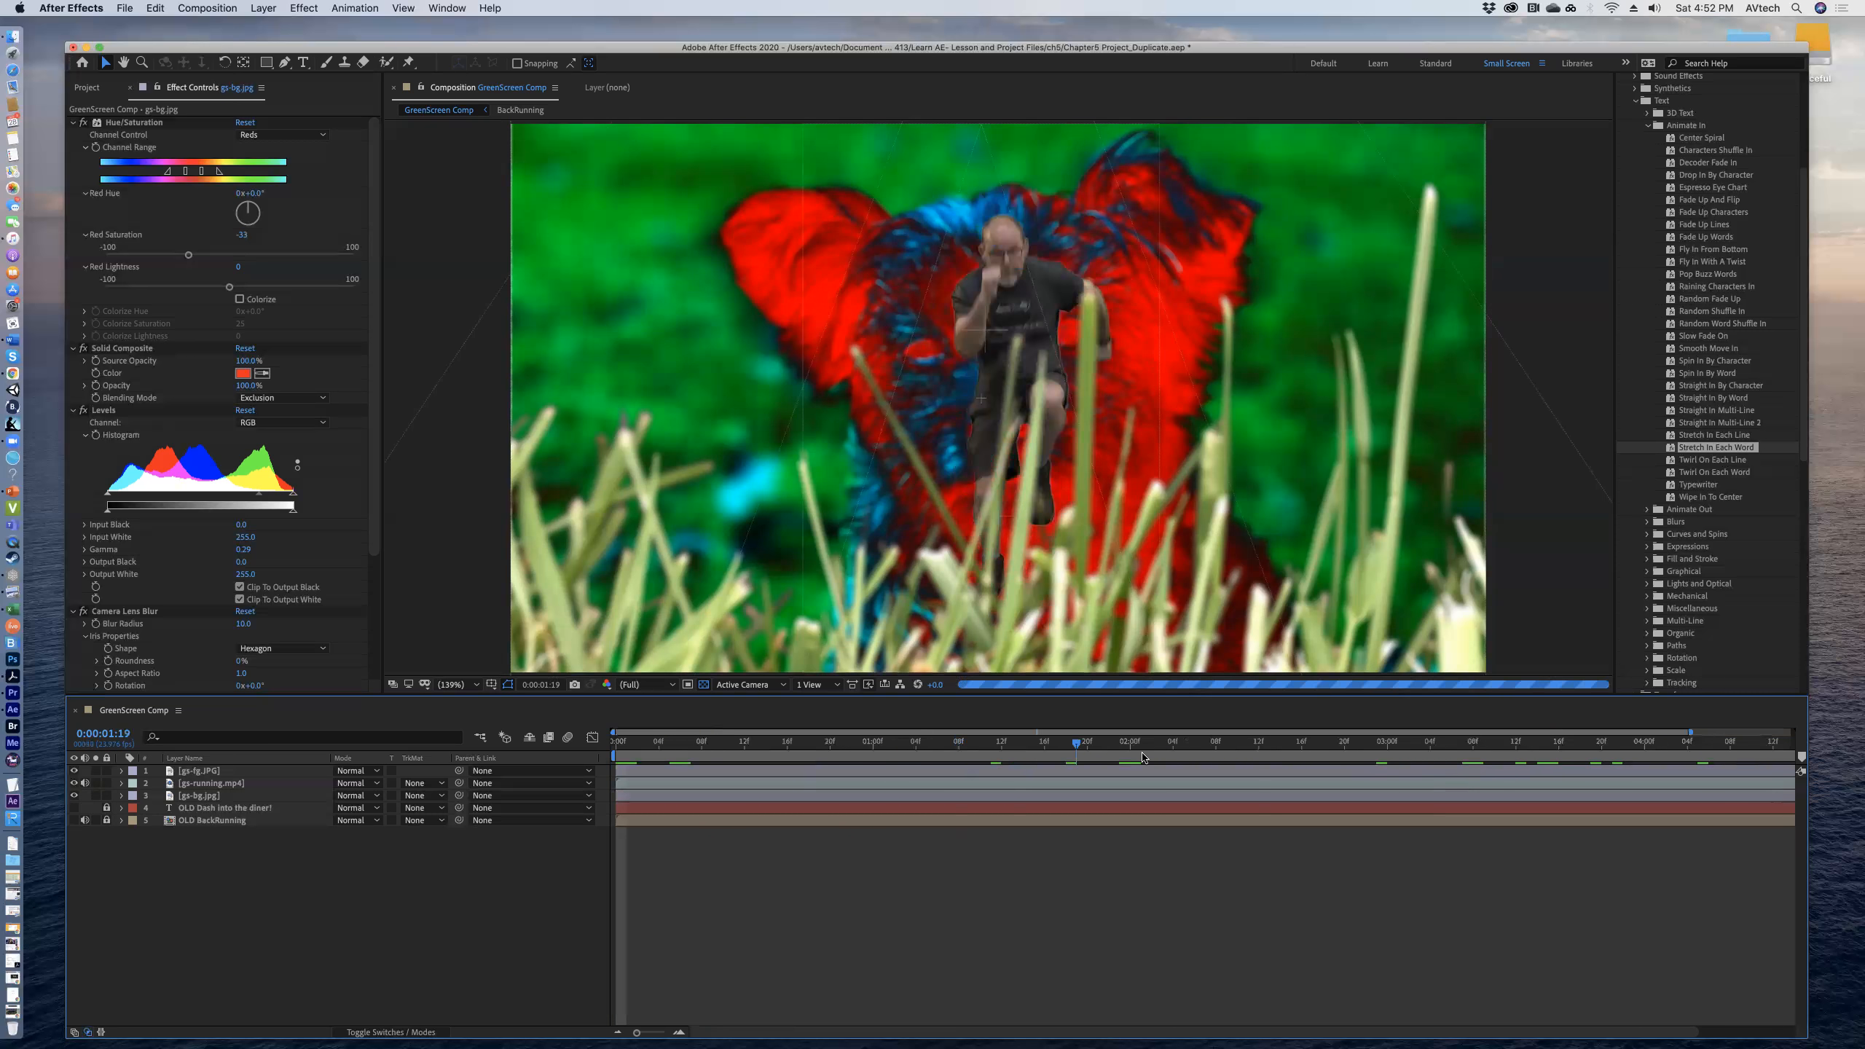
pyautogui.click(1084, 748)
pyautogui.moveTo(1084, 751); pyautogui.dragTo(1043, 738)
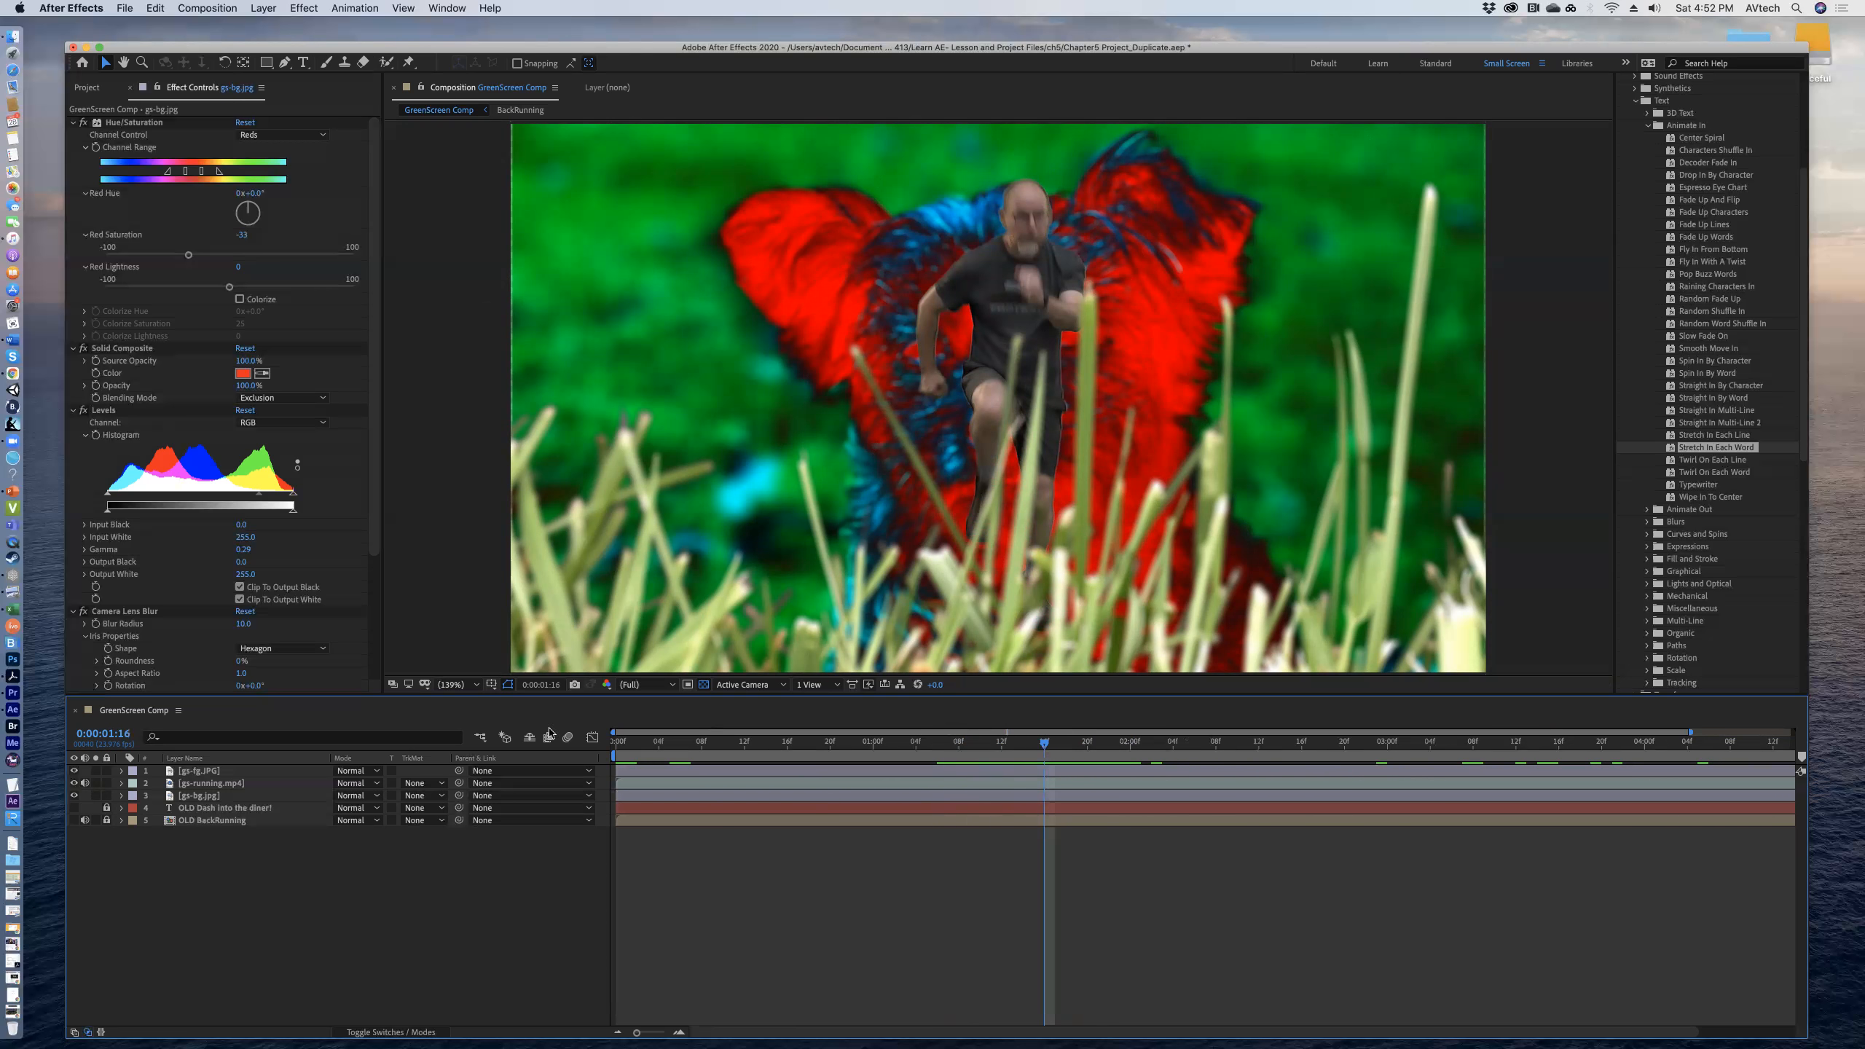
# Select the gs-running.mp4 layer and toggle its visibility off and on to check the runner, leaving it visible.
pyautogui.click(211, 784)
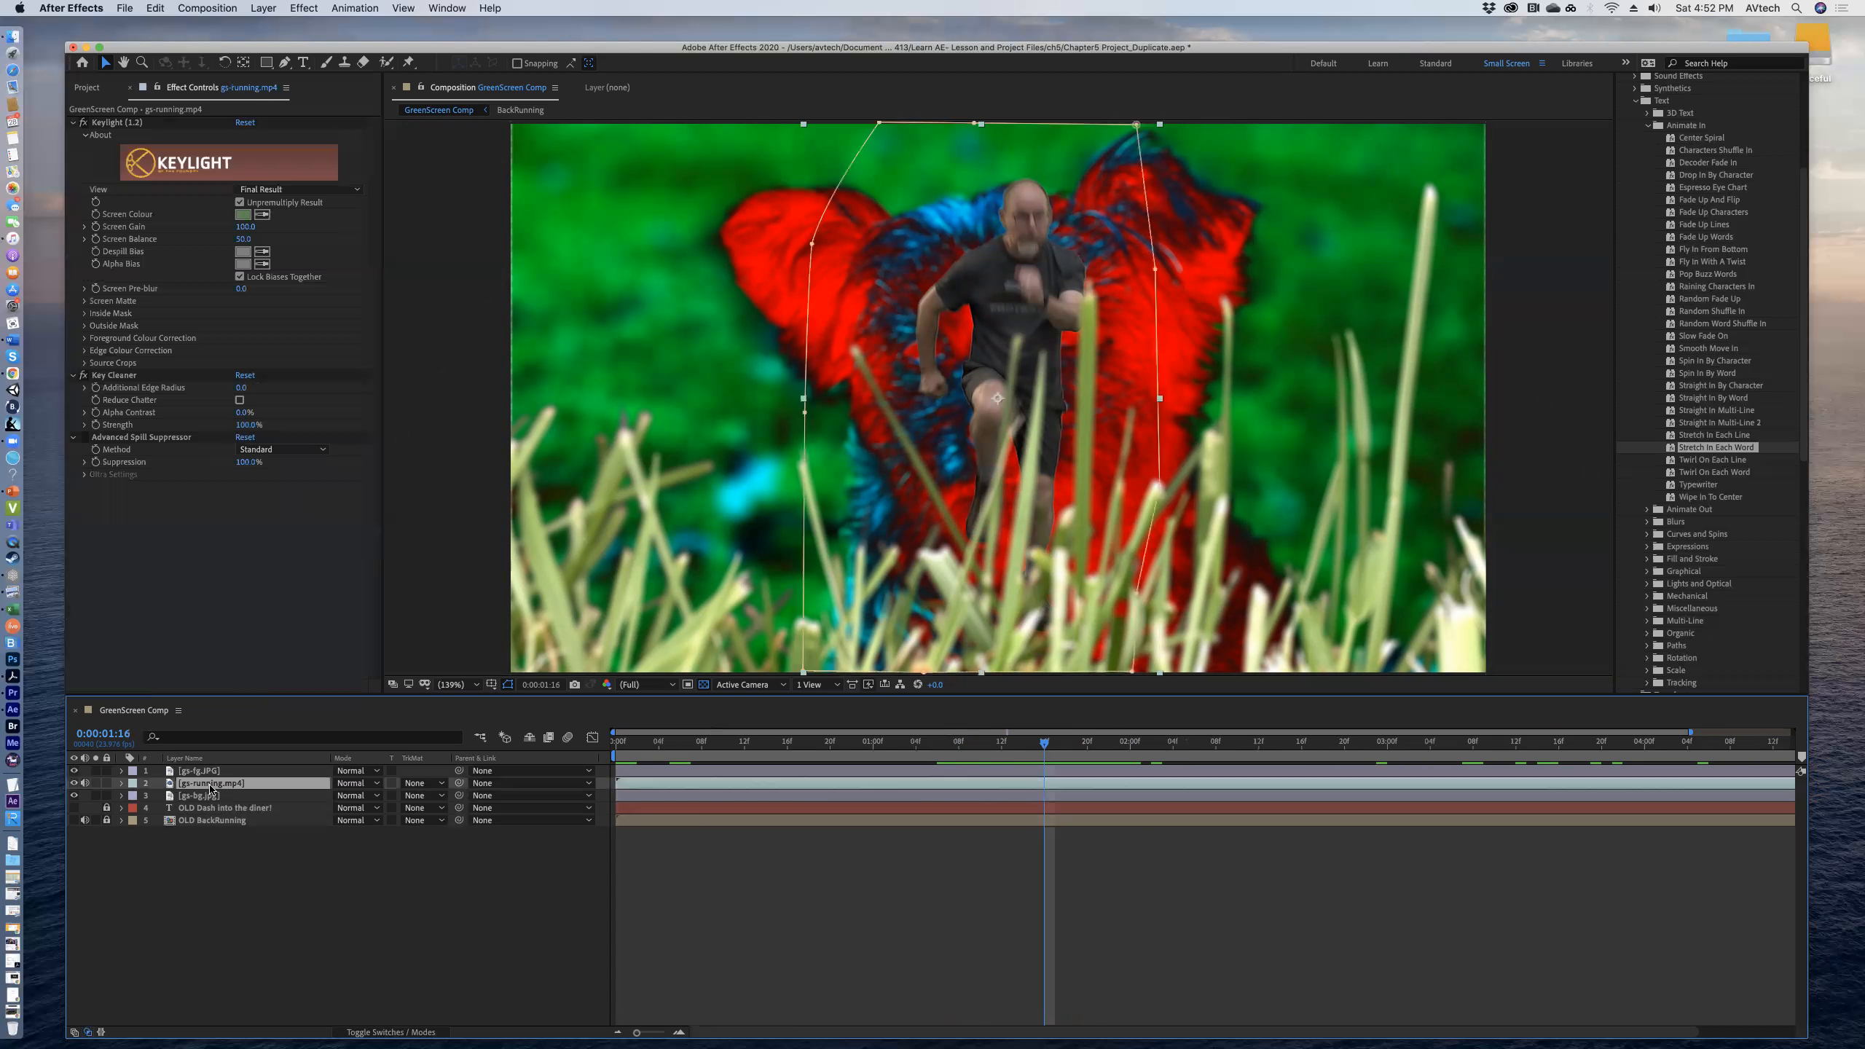
pyautogui.click(73, 783)
pyautogui.click(73, 783)
pyautogui.click(73, 783)
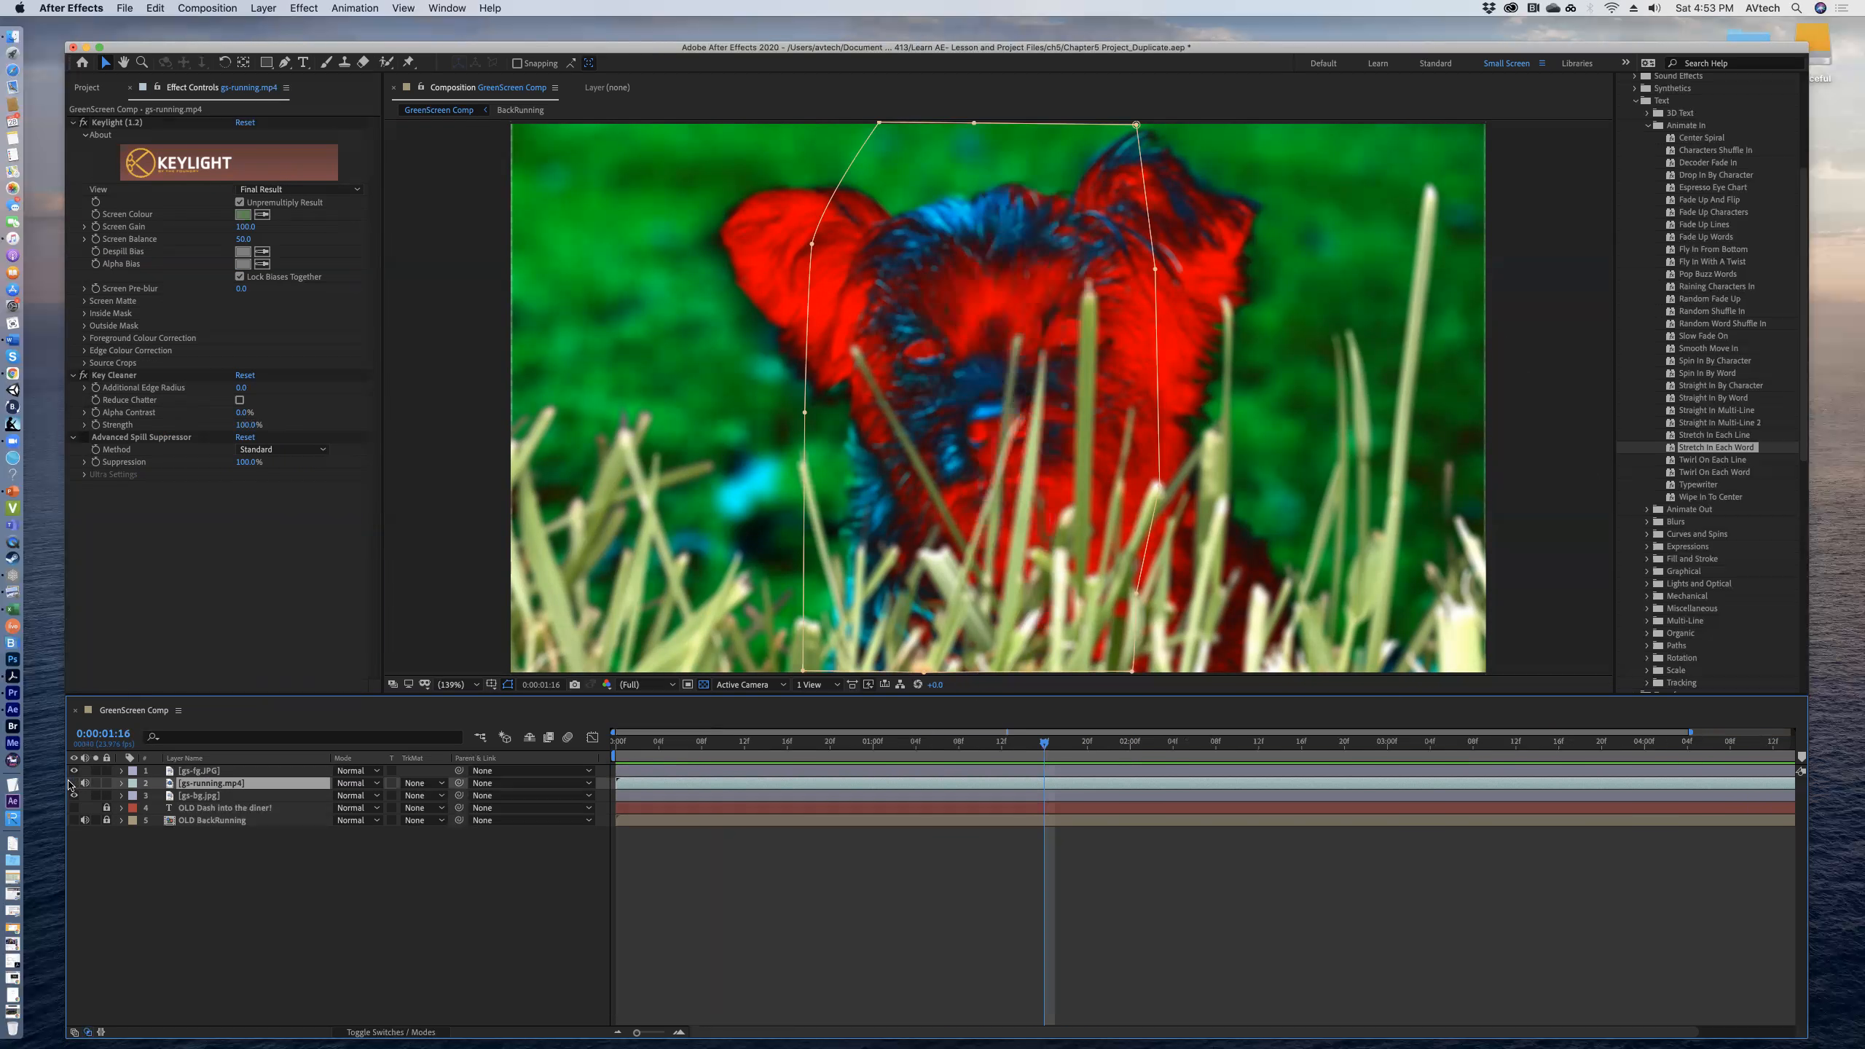
pyautogui.click(73, 783)
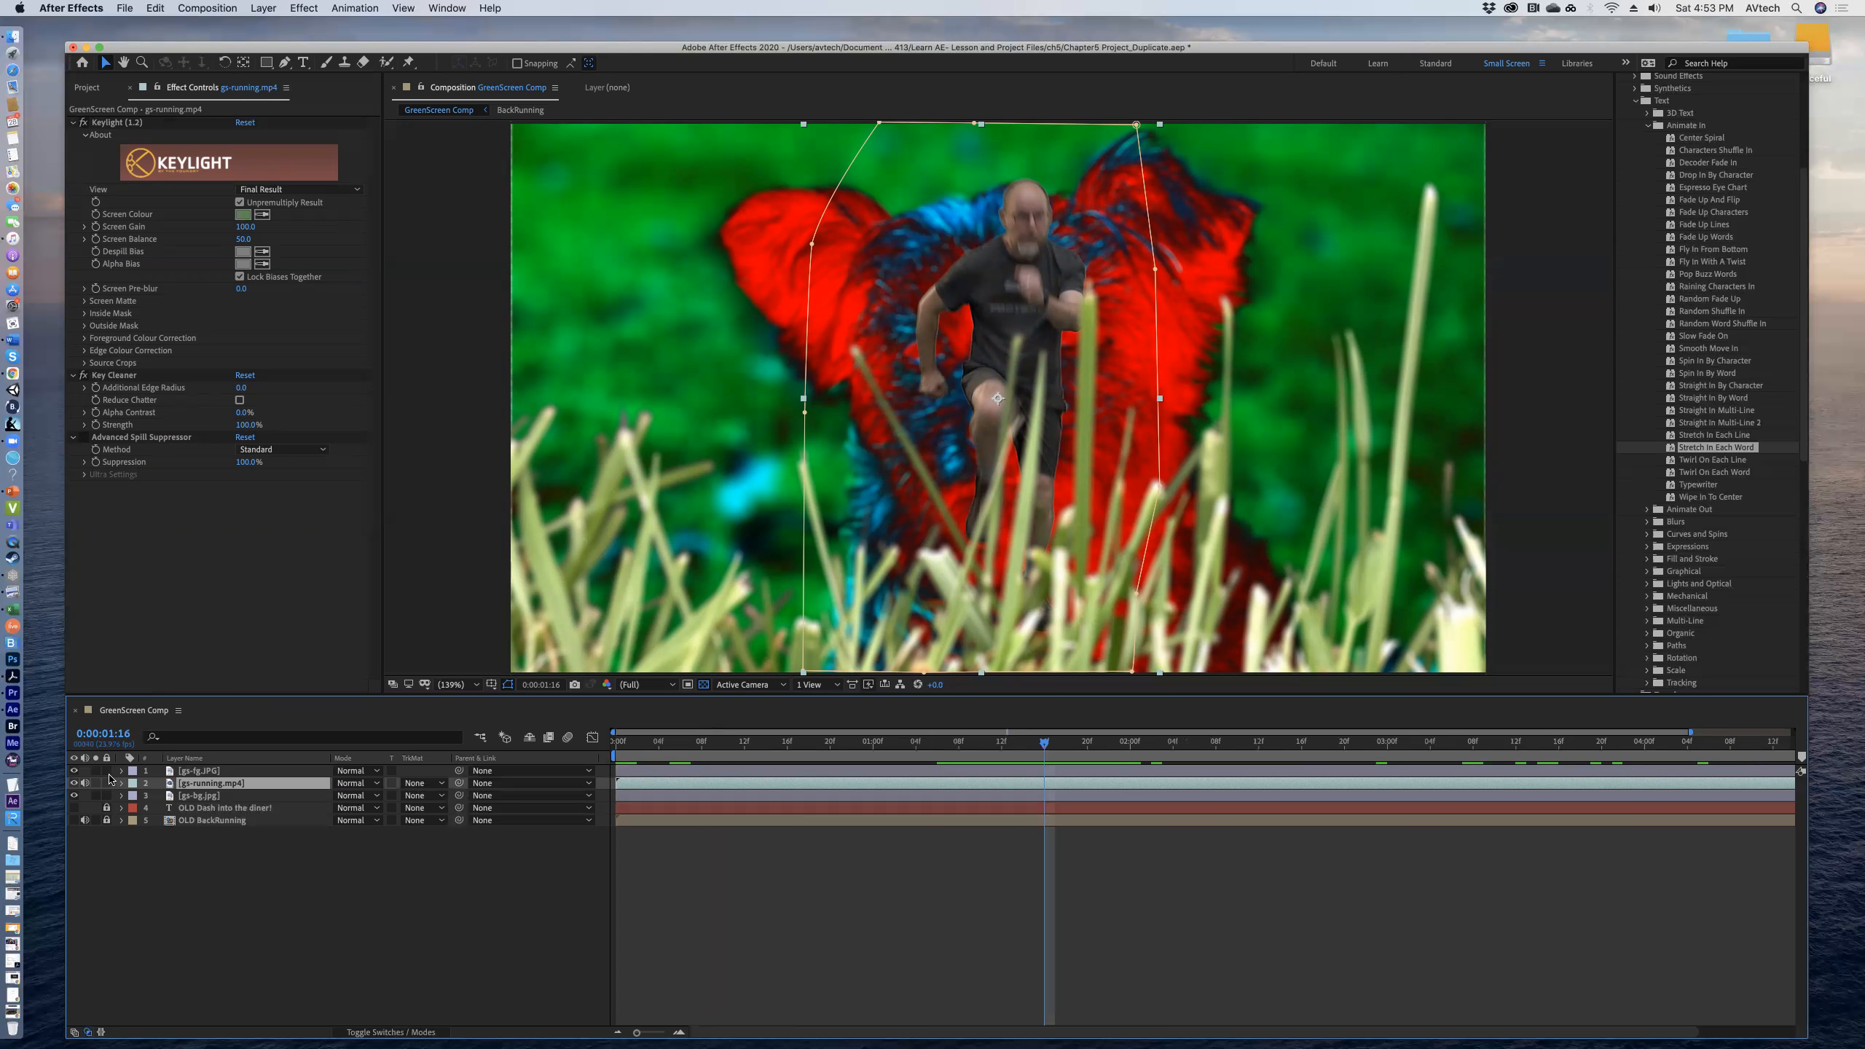
# Lock the gs-fg.JPG and gs-bg.jpg layers and duplicate the selected gs-running.mp4 layer.
pyautogui.click(106, 770)
pyautogui.click(106, 795)
pyautogui.click(155, 8)
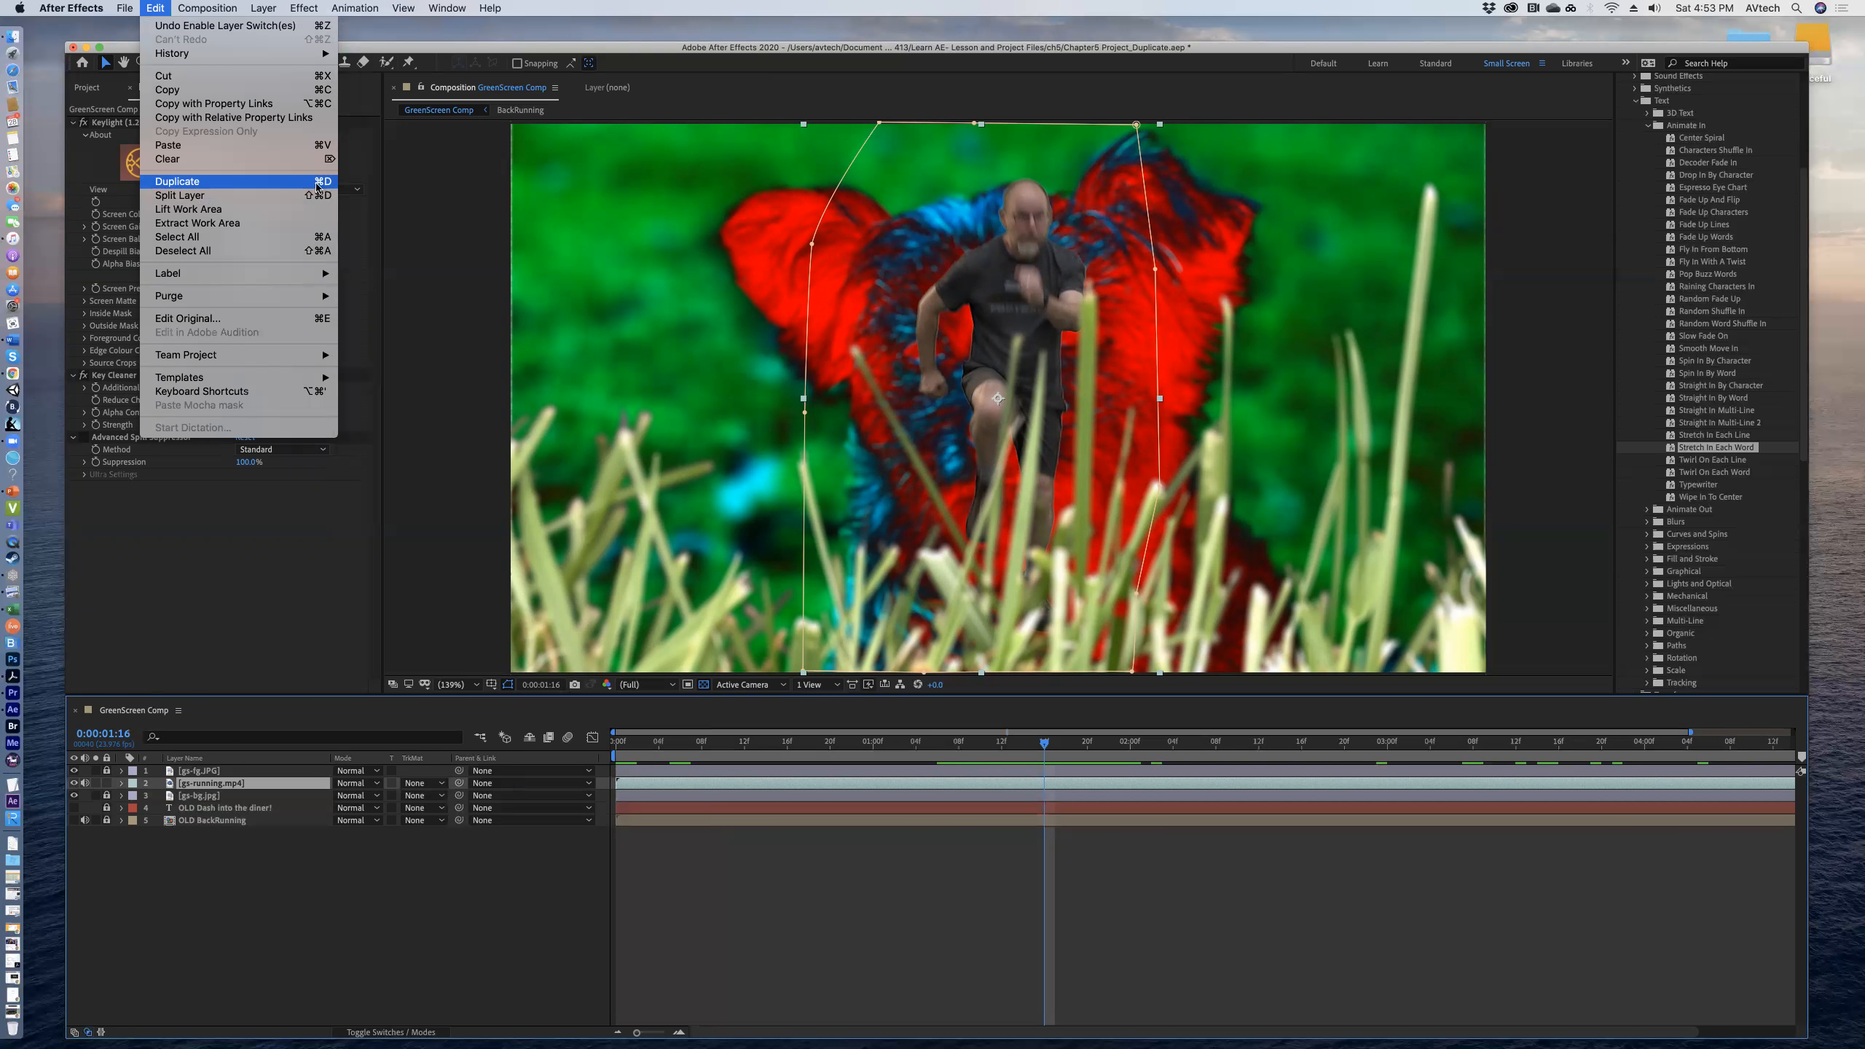
pyautogui.click(274, 183)
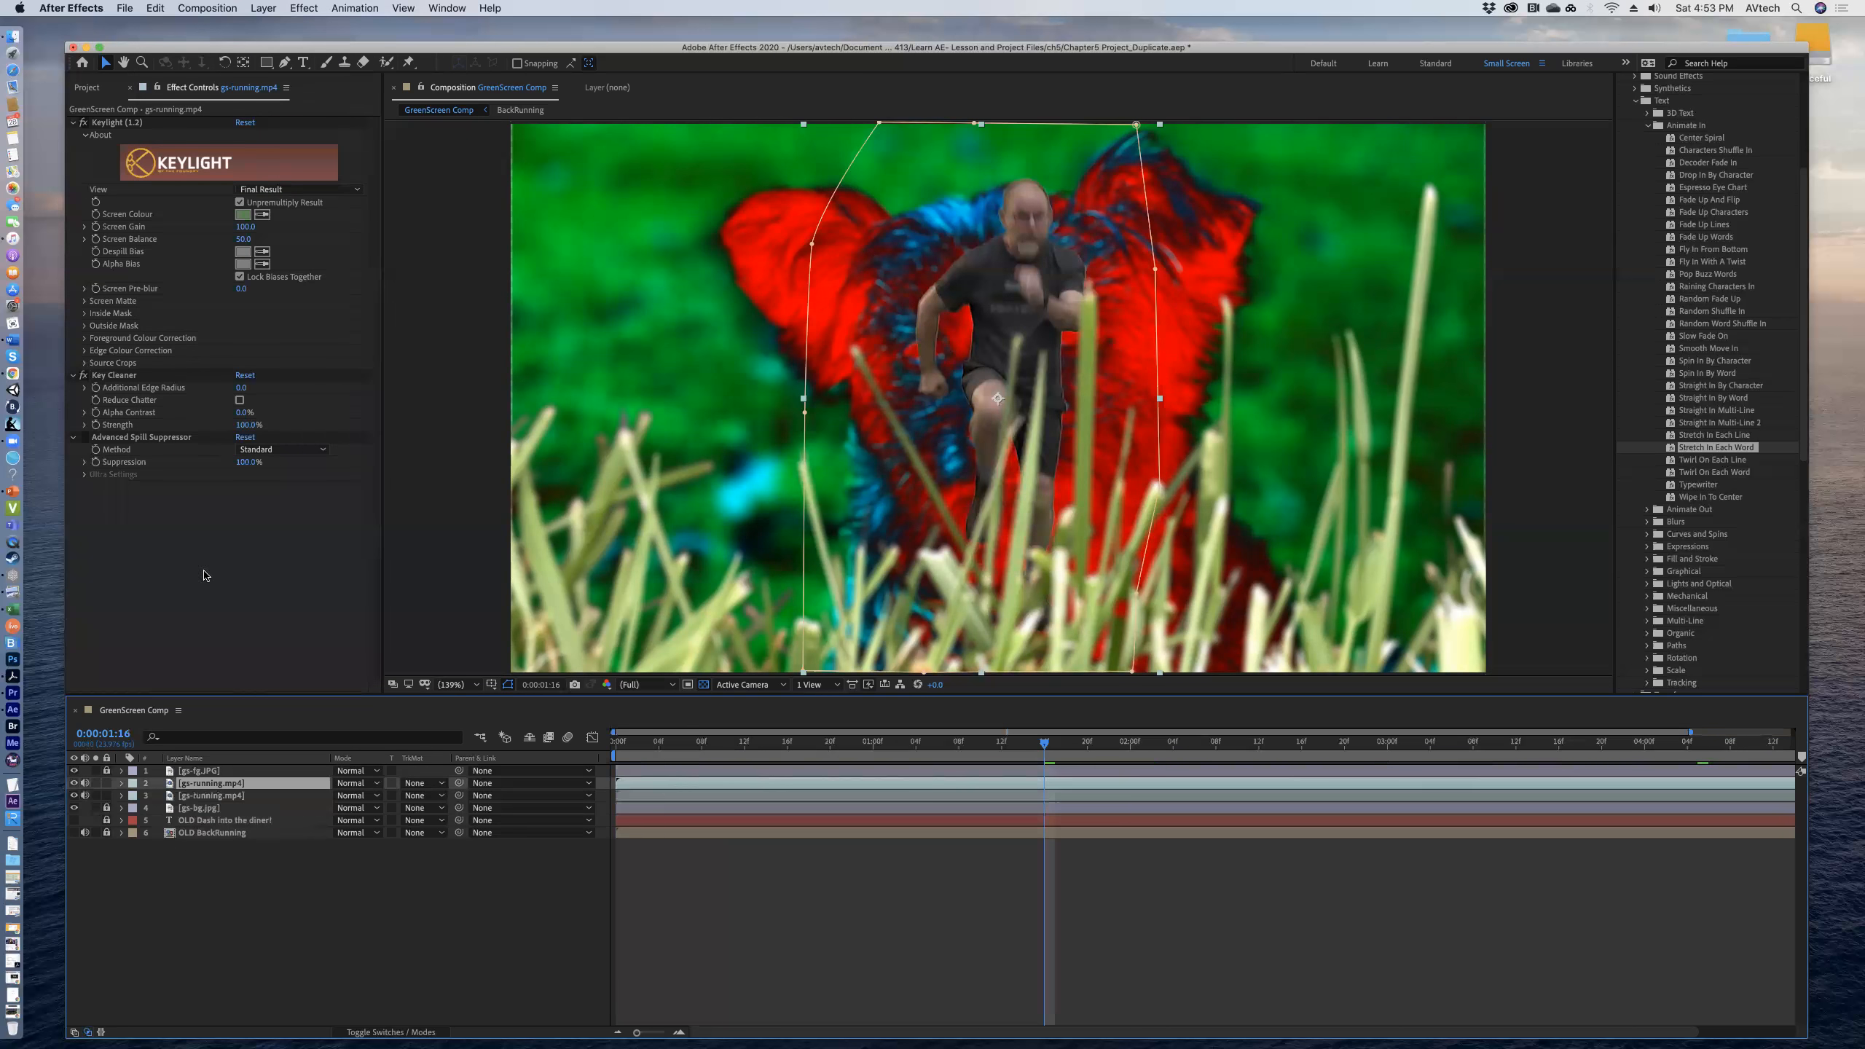
# Lock the upper gs-running.mp4 layer and move the lower copy left of the original runner, to about 555, 500.
pyautogui.click(204, 796)
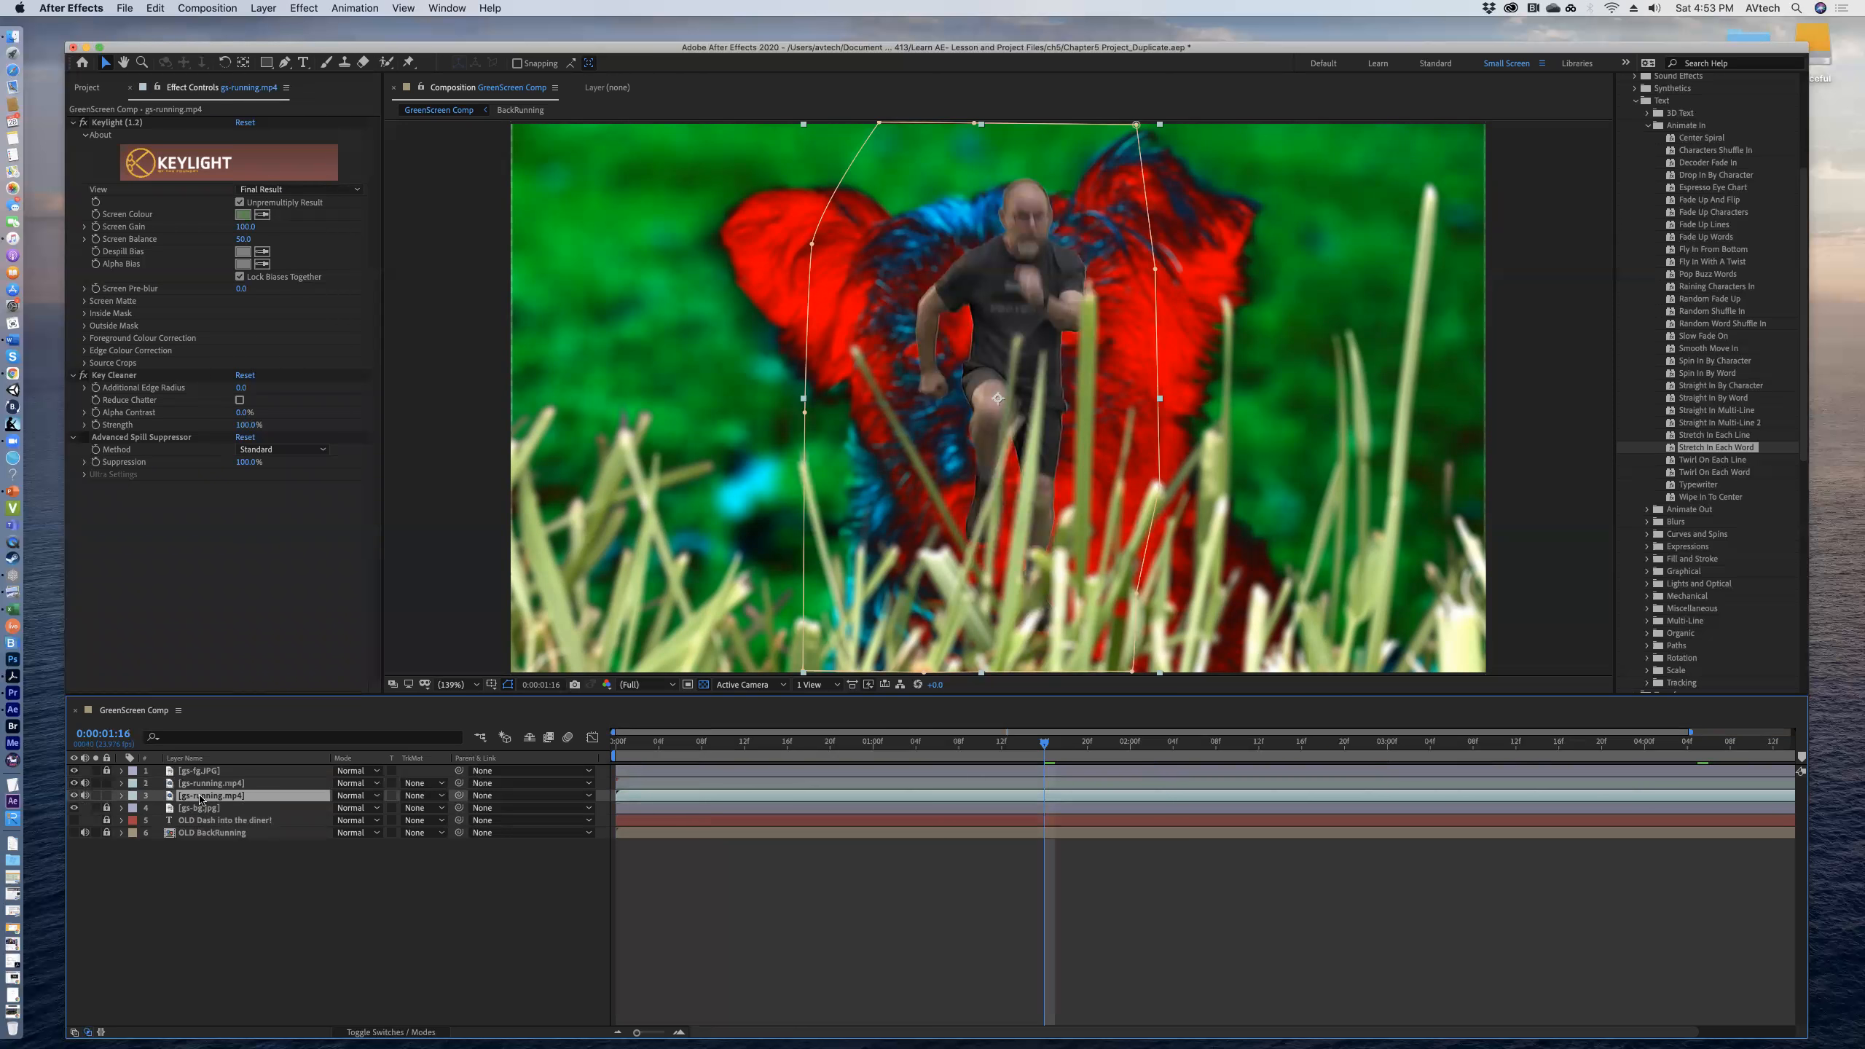
pyautogui.click(106, 783)
pyautogui.moveTo(1015, 351); pyautogui.dragTo(721, 313)
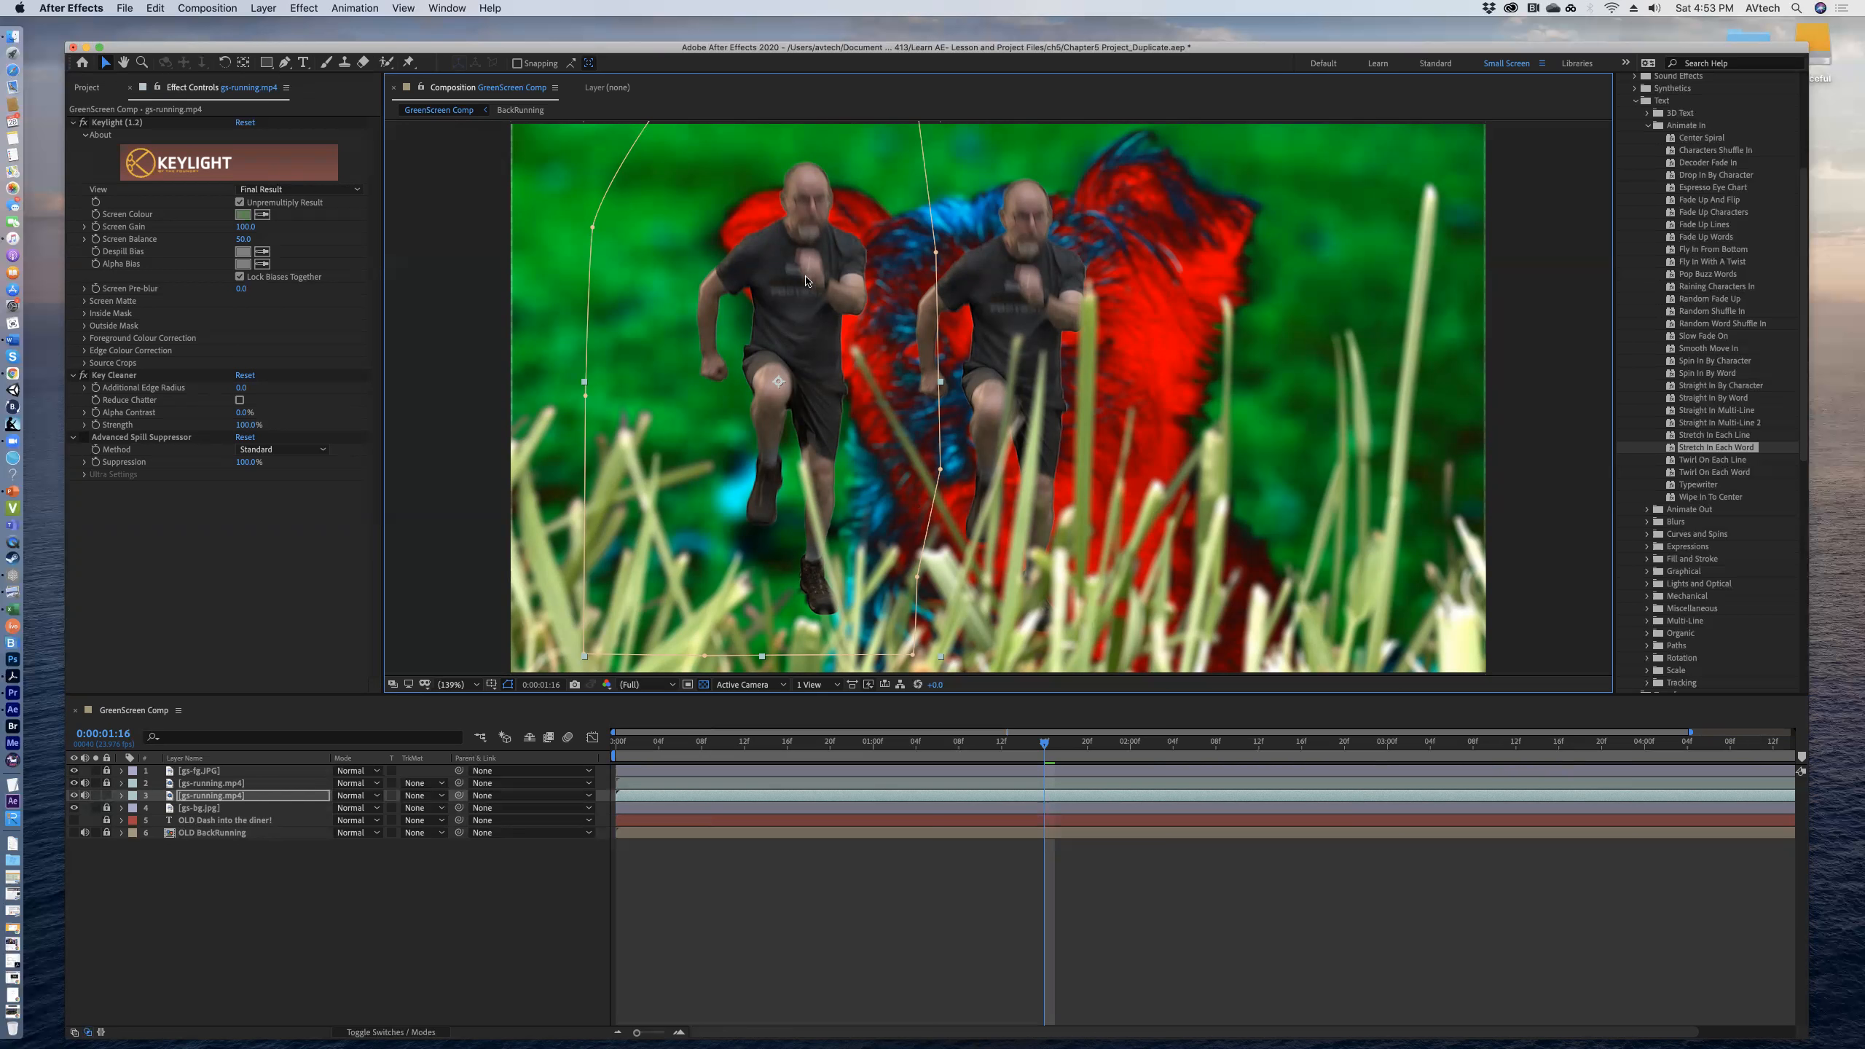
pyautogui.moveTo(794, 317); pyautogui.dragTo(807, 313)
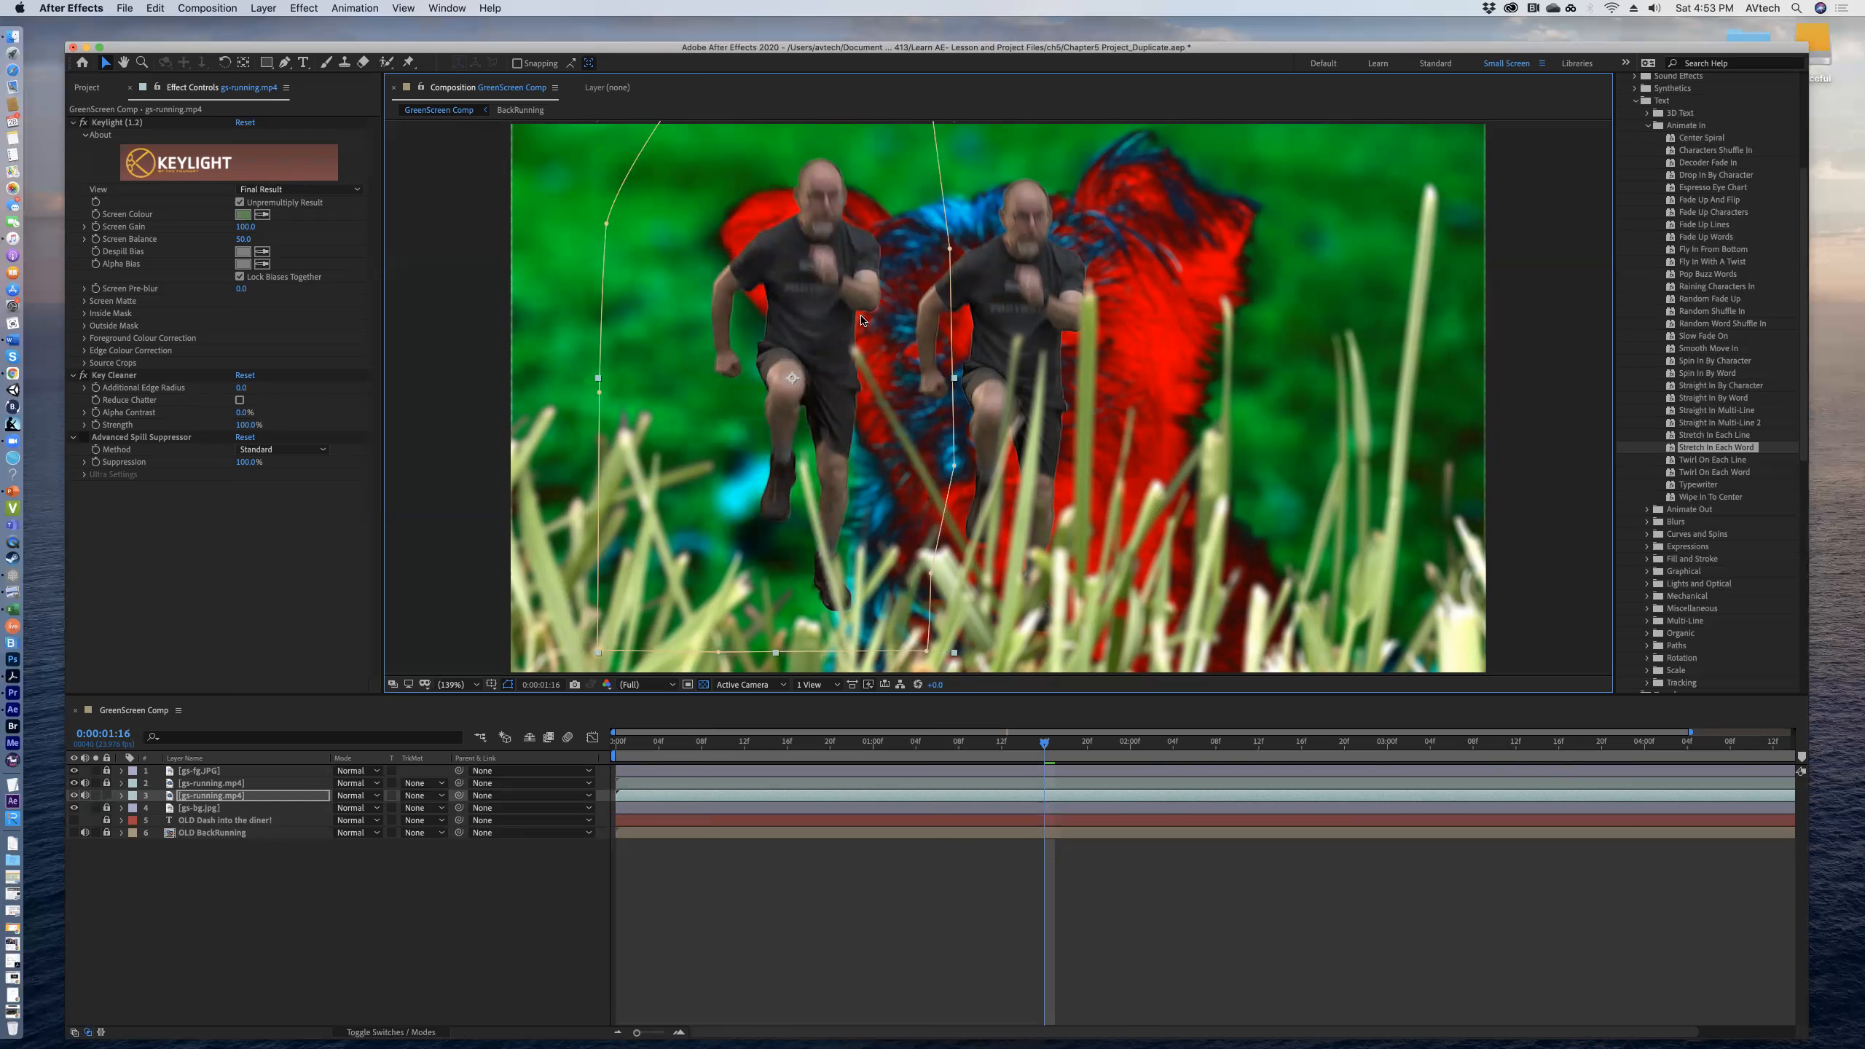
# Scale the lower gs-running.mp4 copy down to 64% in its Transform properties.
pyautogui.click(122, 795)
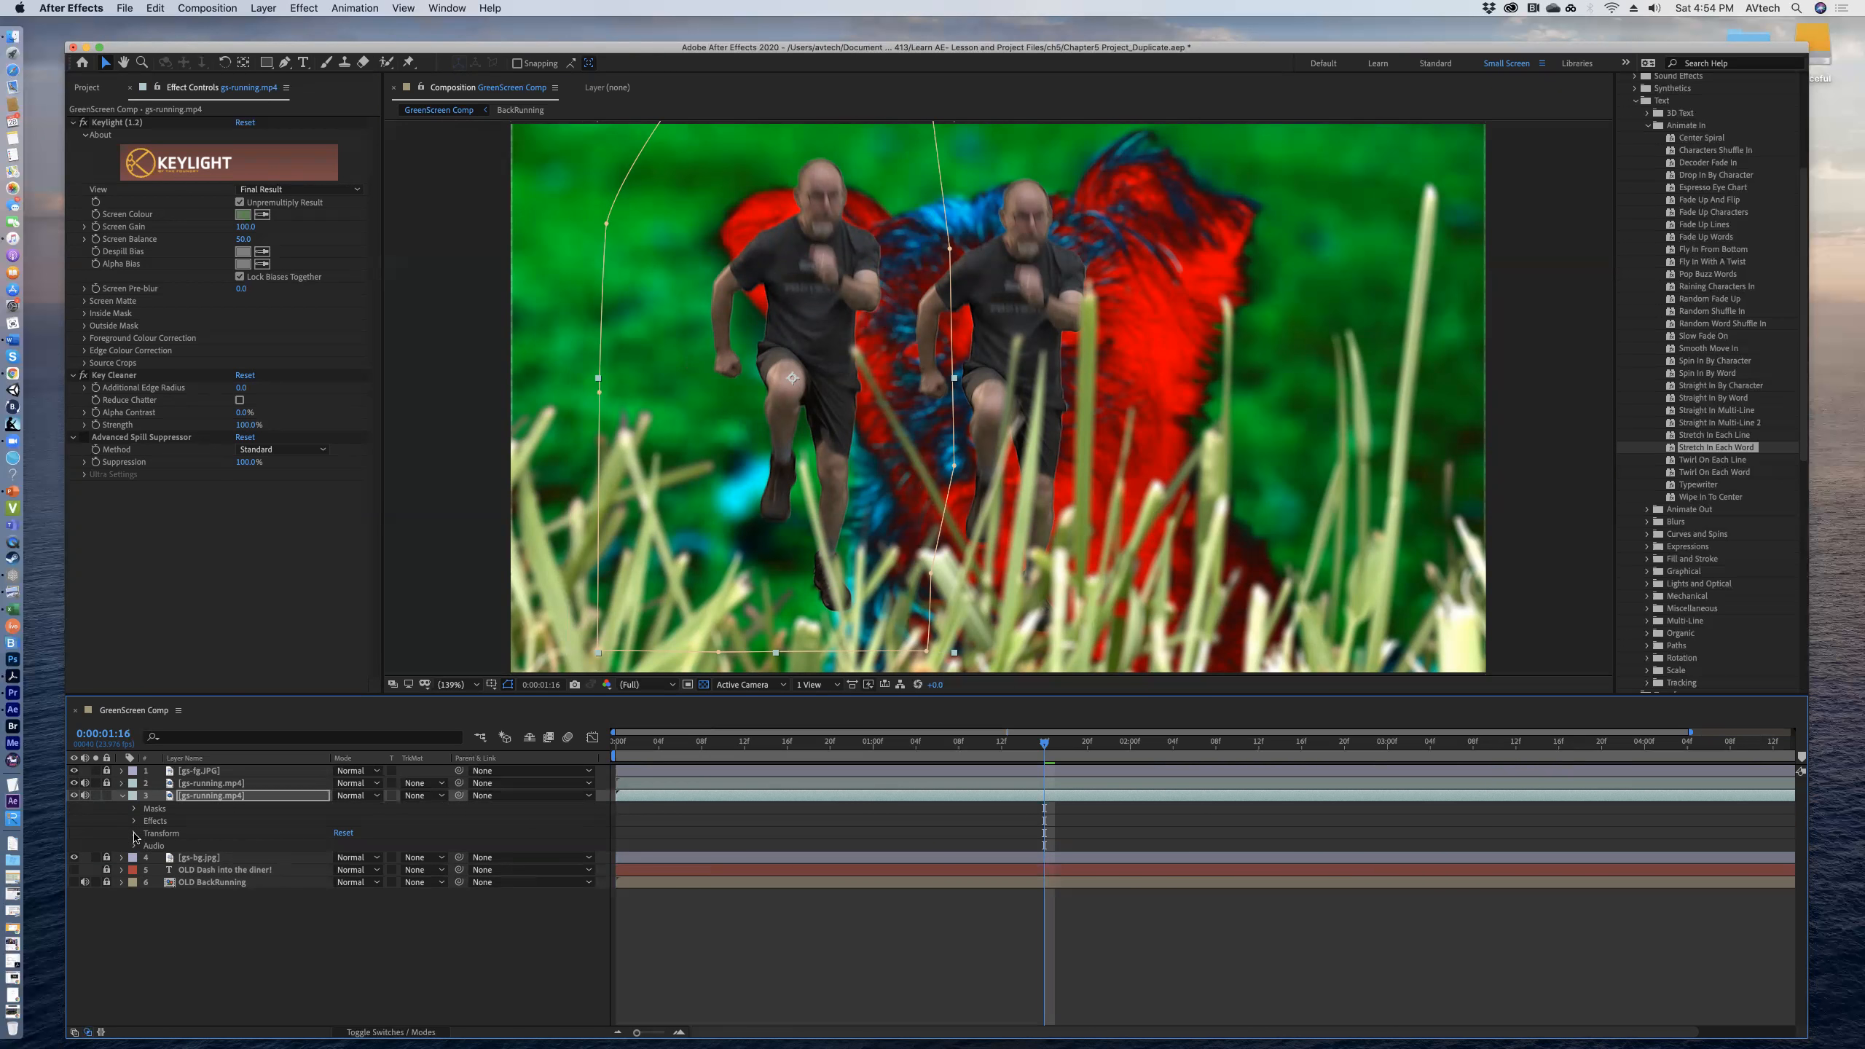
pyautogui.click(134, 834)
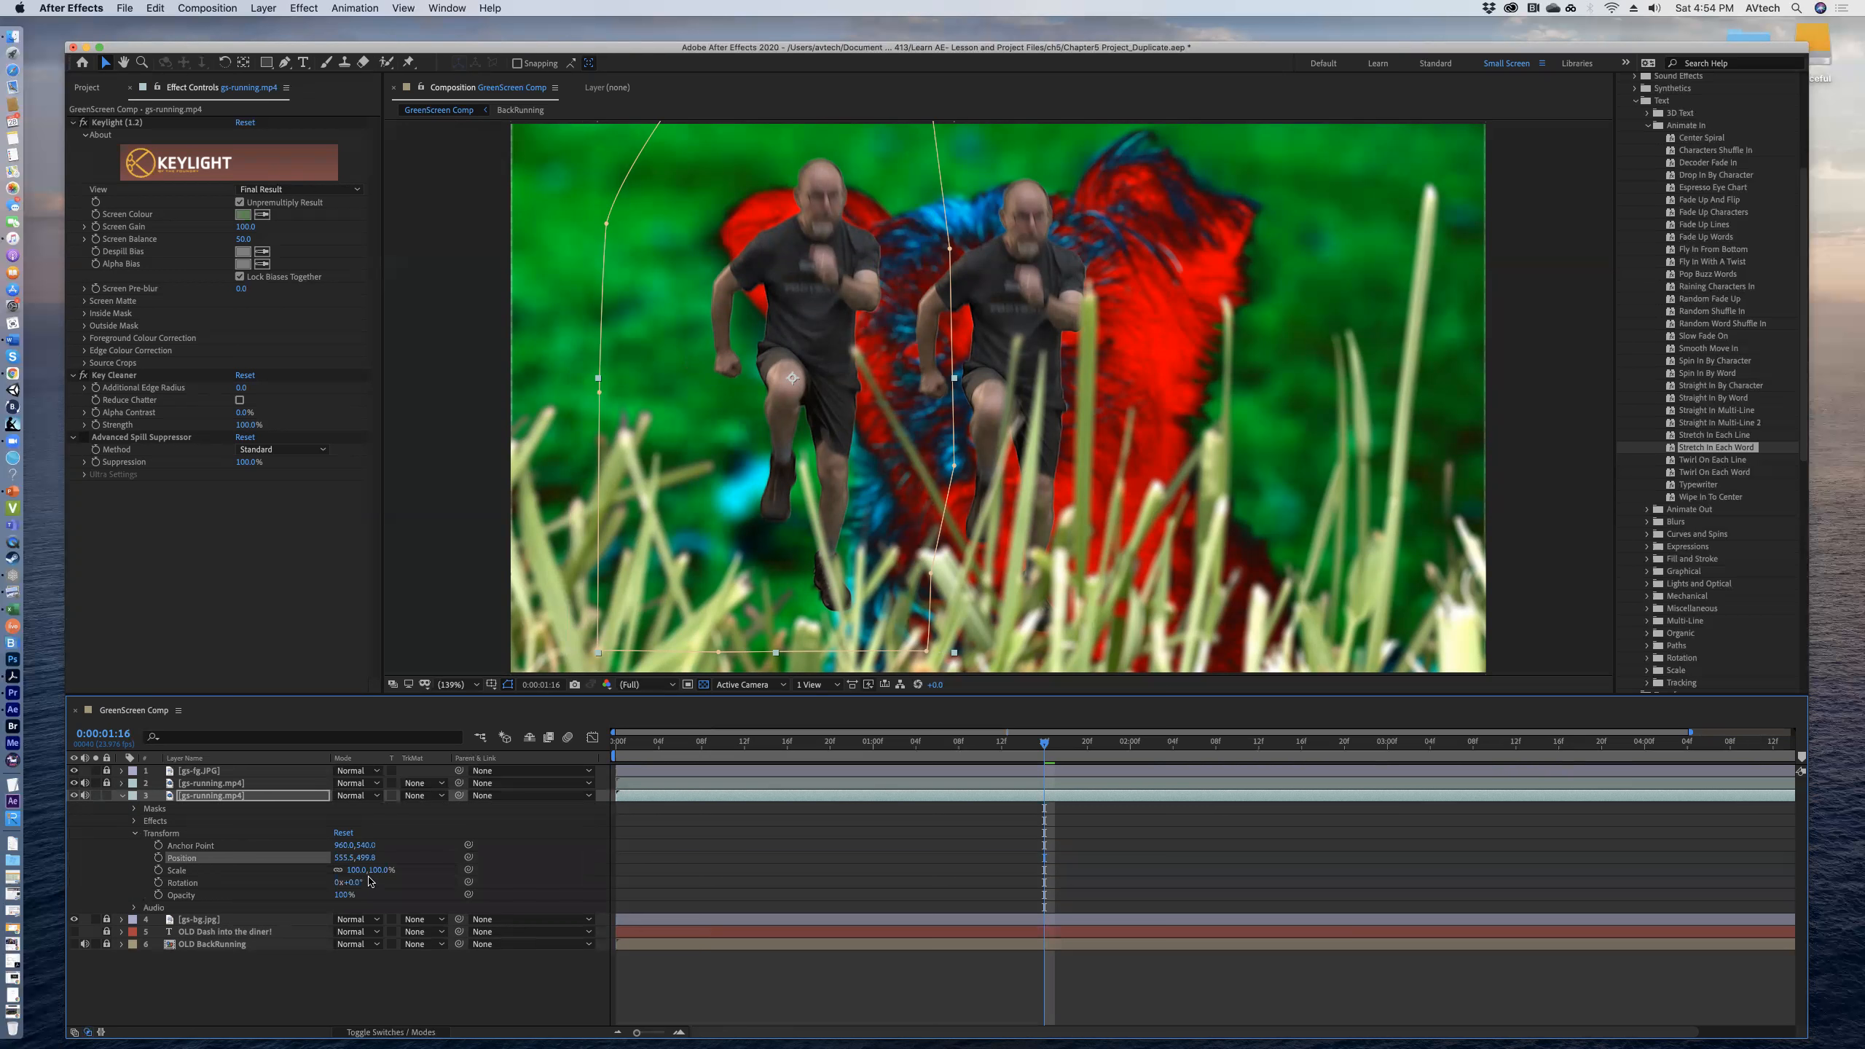
pyautogui.moveTo(354, 870)
pyautogui.mouseDown()
pyautogui.moveTo(313, 870)
pyautogui.moveTo(340, 870)
pyautogui.mouseUp()
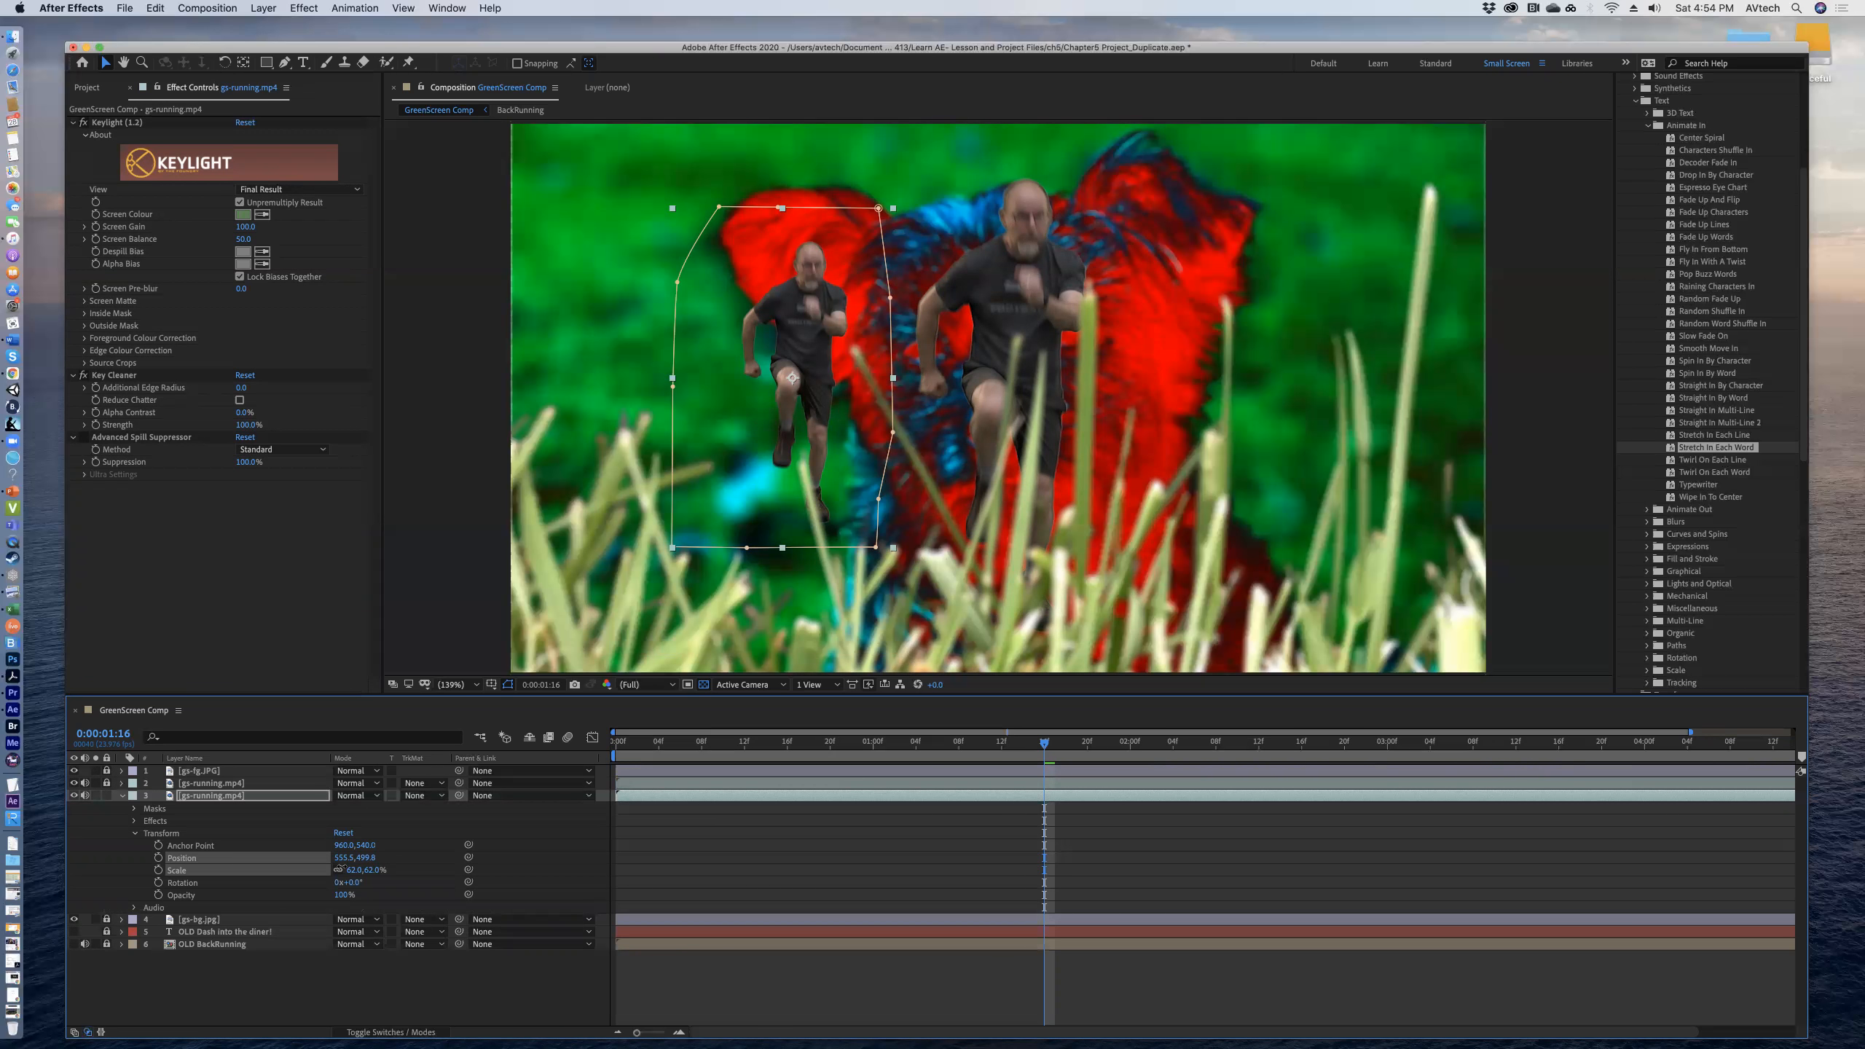
pyautogui.moveTo(338, 870); pyautogui.dragTo(340, 869)
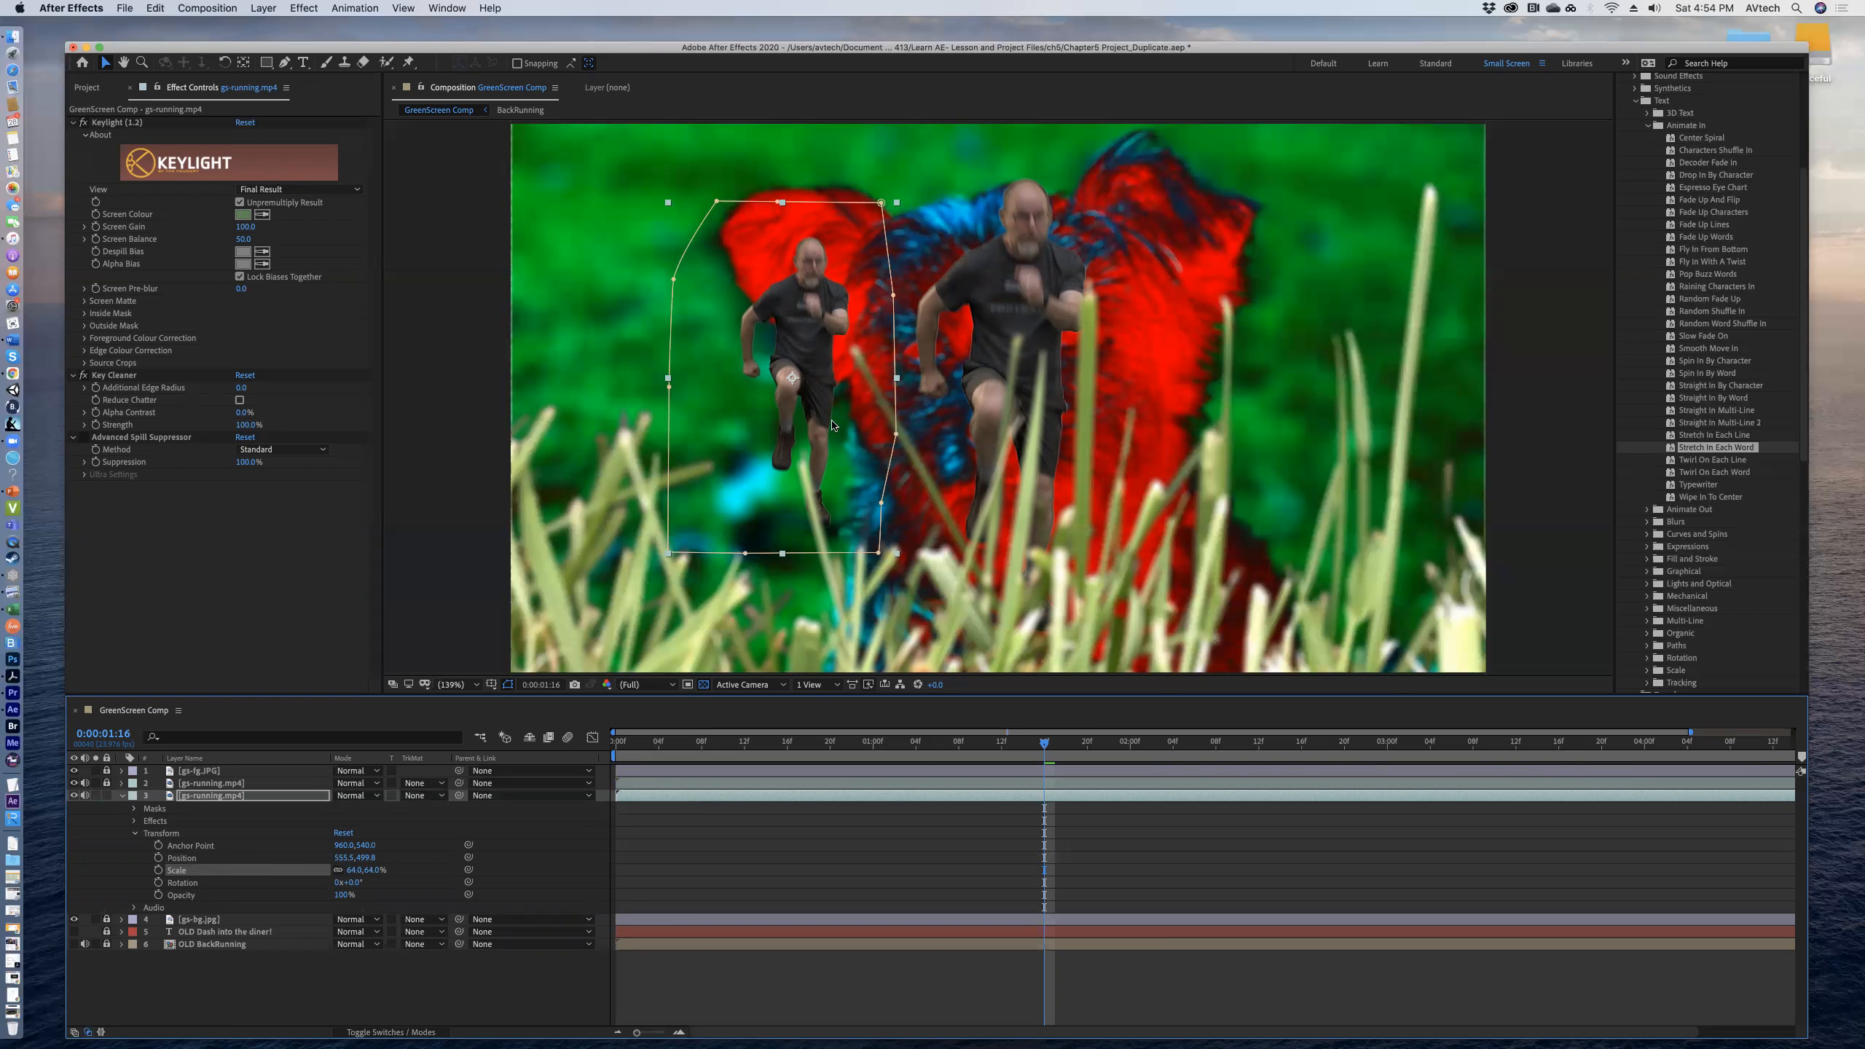
# Move the shrunken runner up over the dog's left-hand ear, to about 616, 344, and collapse the layer's properties.
pyautogui.moveTo(812, 417); pyautogui.dragTo(841, 351)
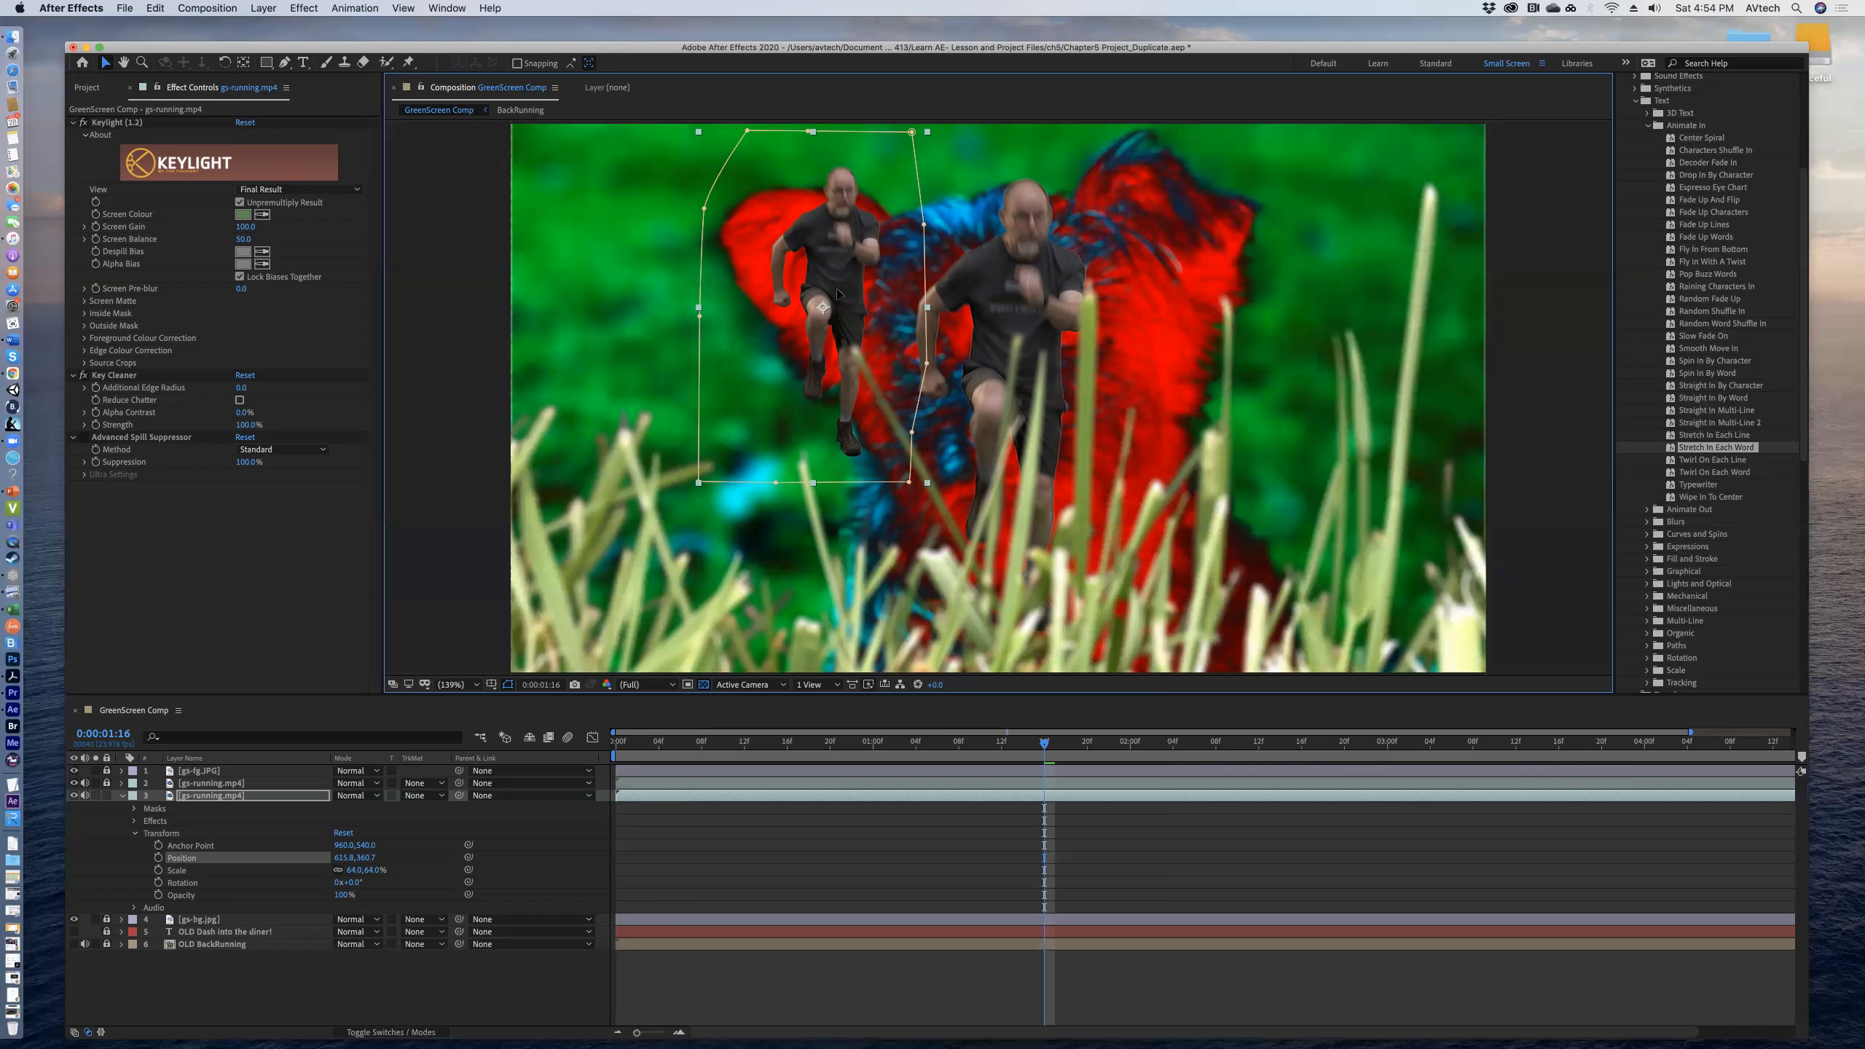
pyautogui.moveTo(837, 291); pyautogui.dragTo(838, 283)
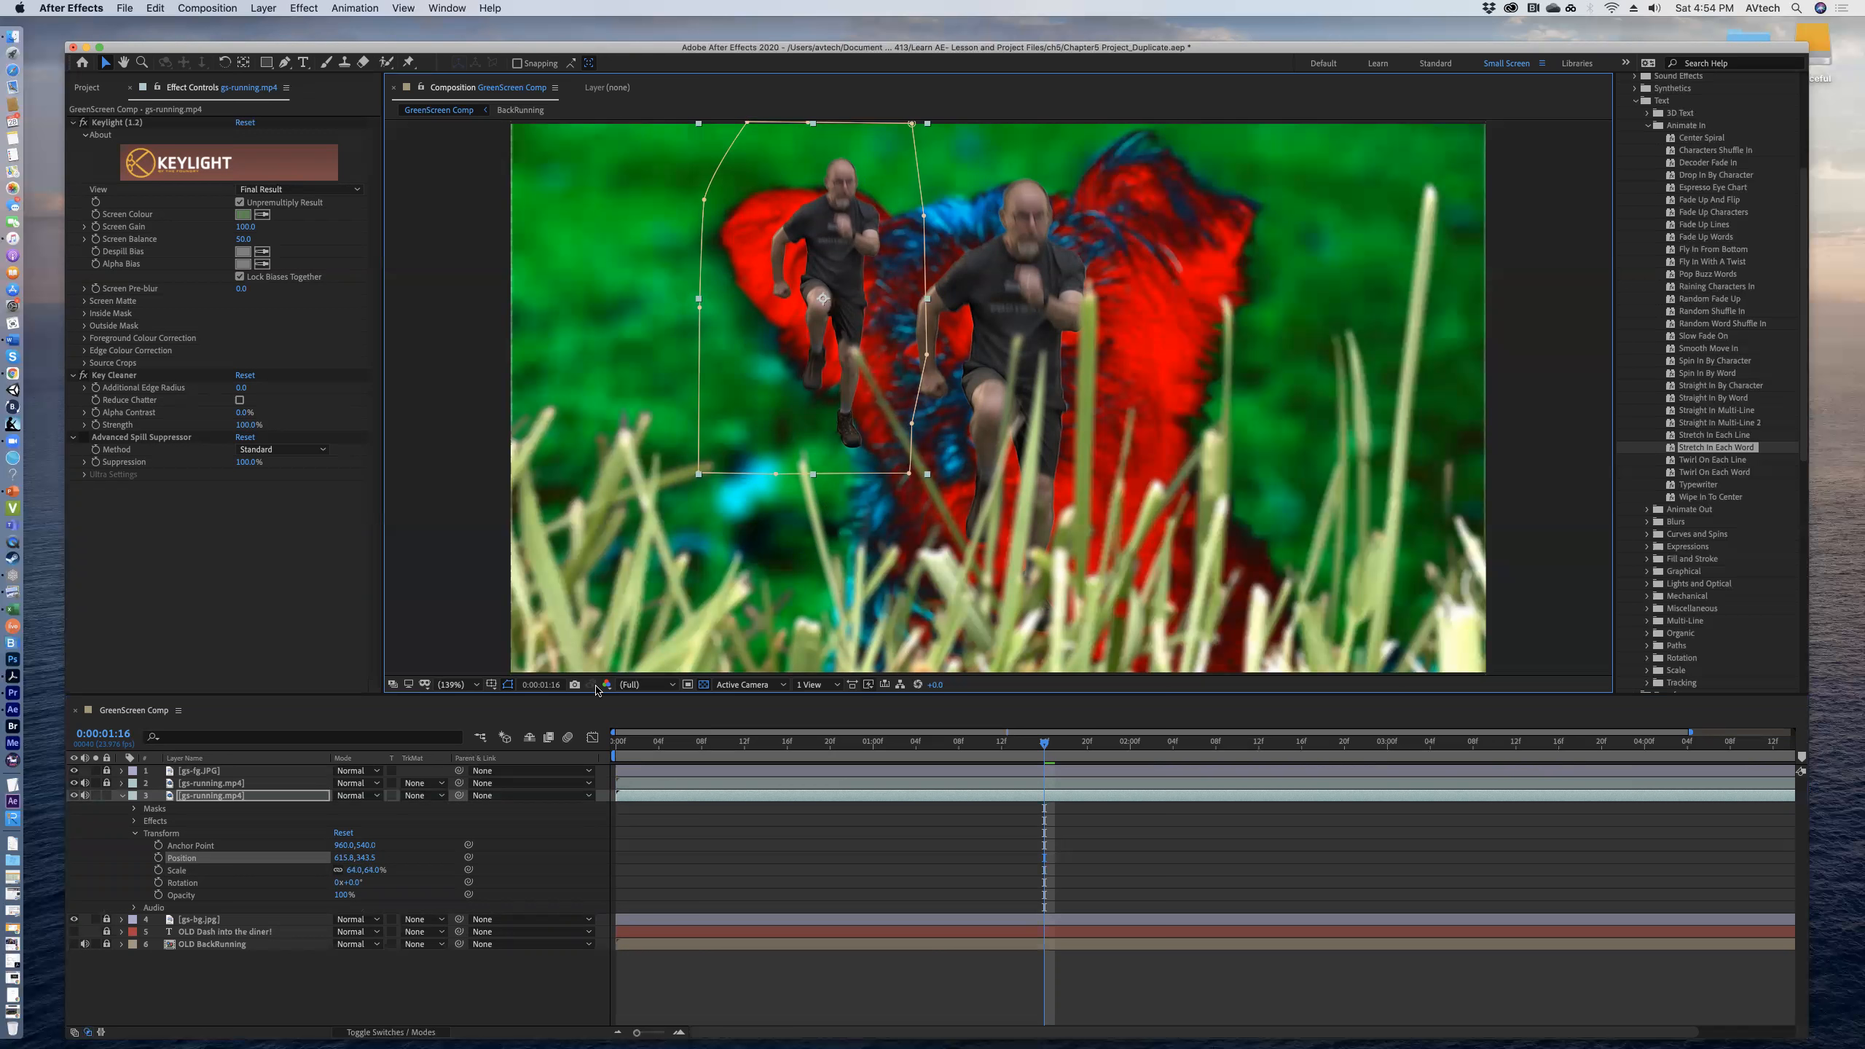
pyautogui.click(135, 834)
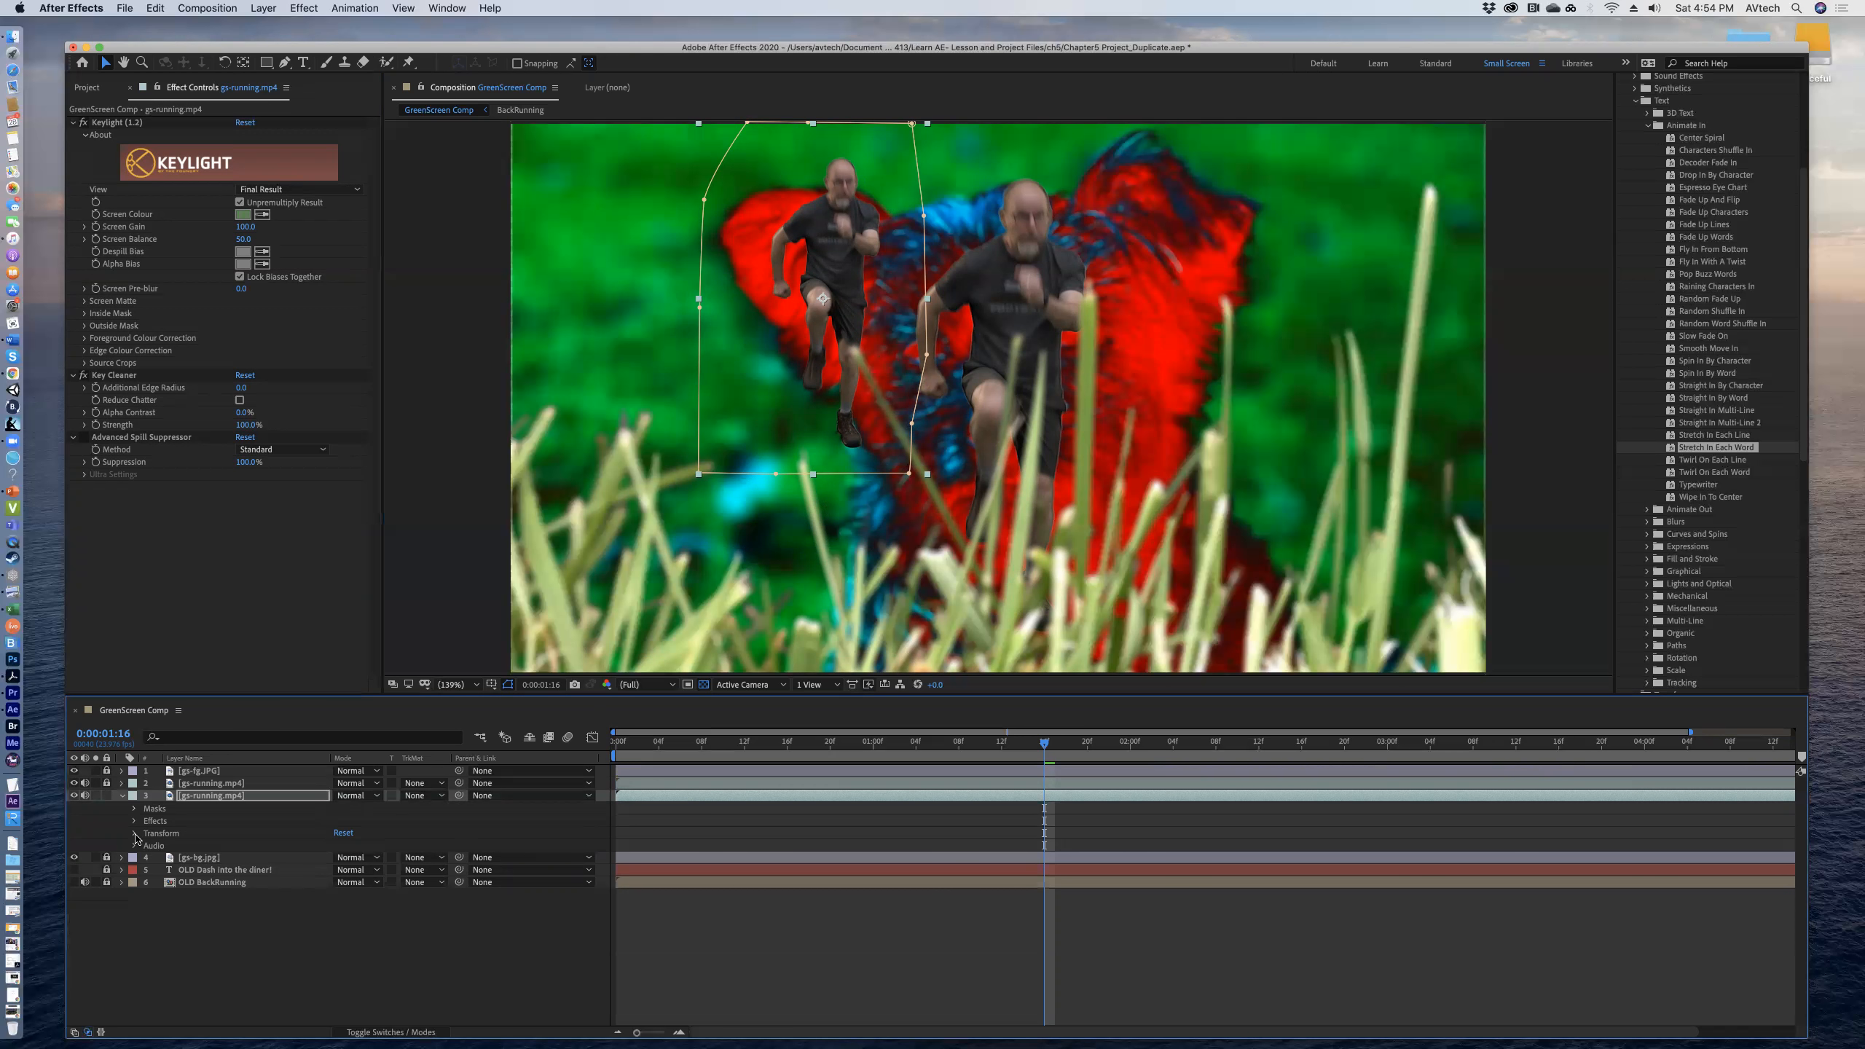
pyautogui.click(122, 796)
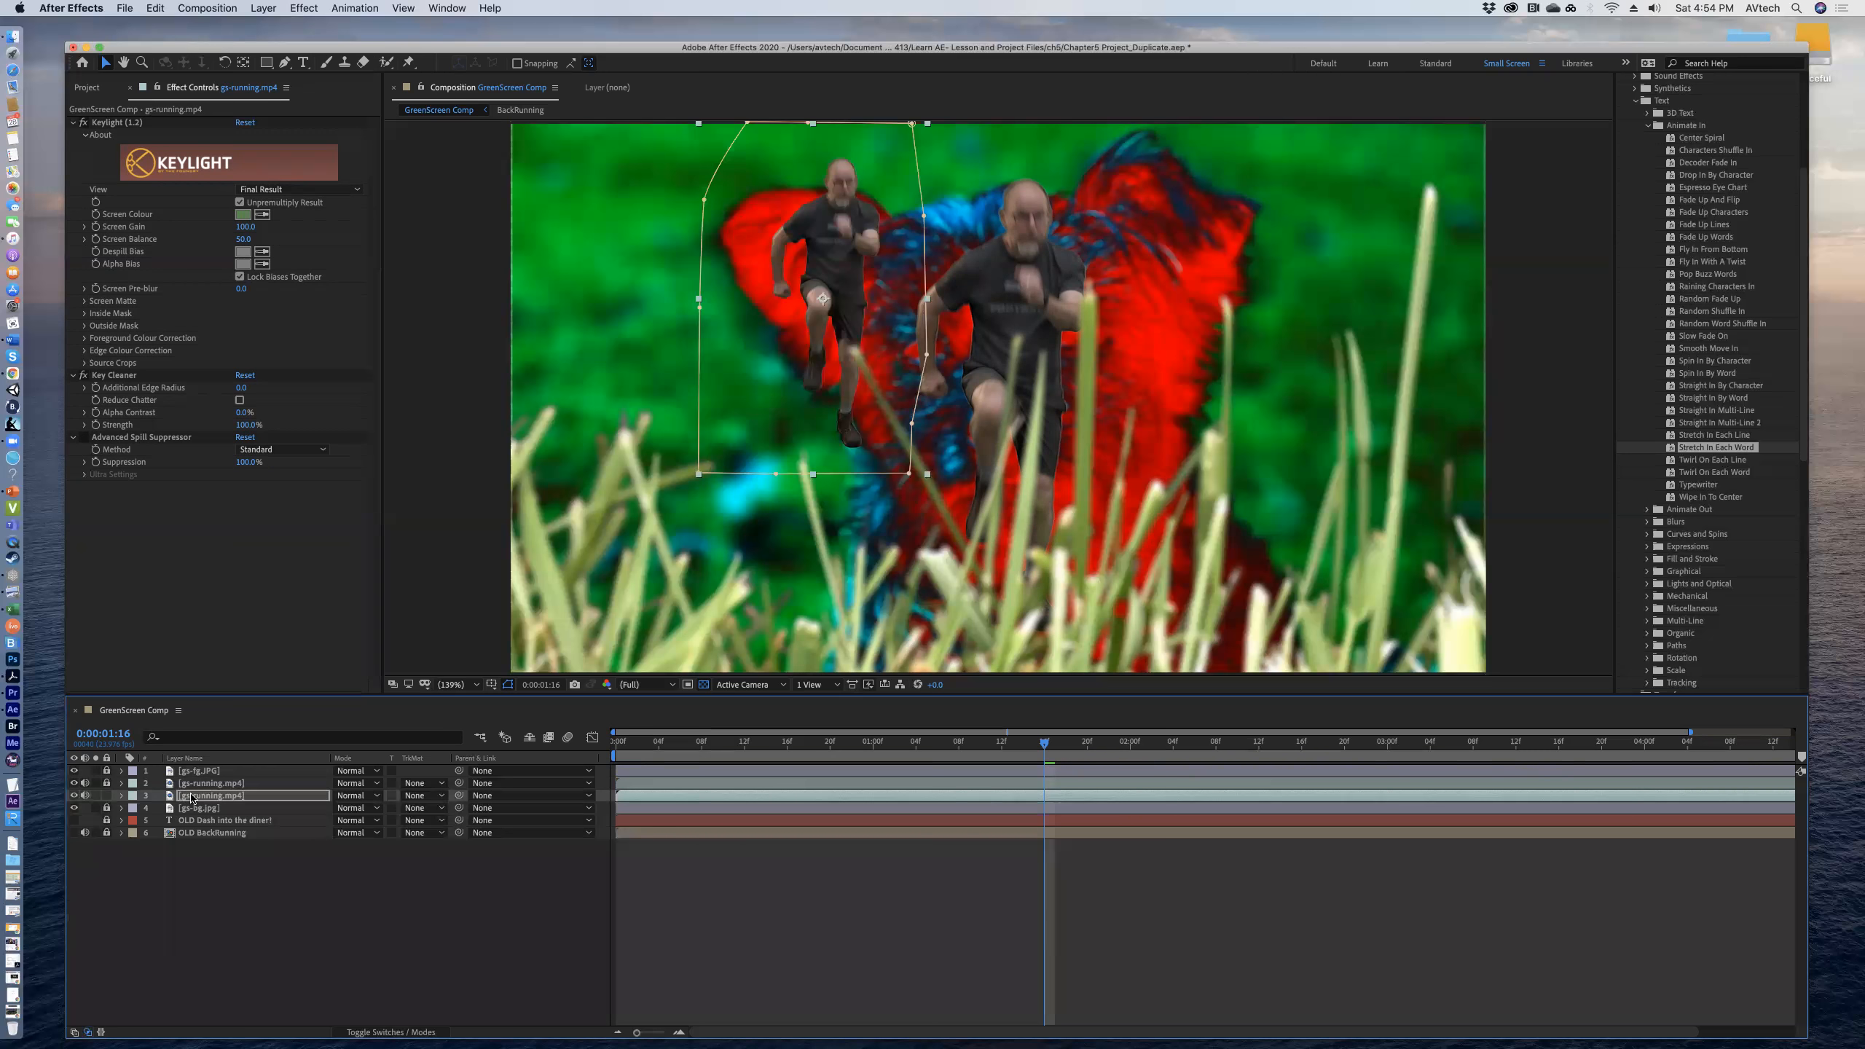
# Duplicate the smaller gs-running.mp4 layer and move the copy over the dog's right-hand ear, level with the other small runner.
pyautogui.click(190, 797)
pyautogui.click(154, 9)
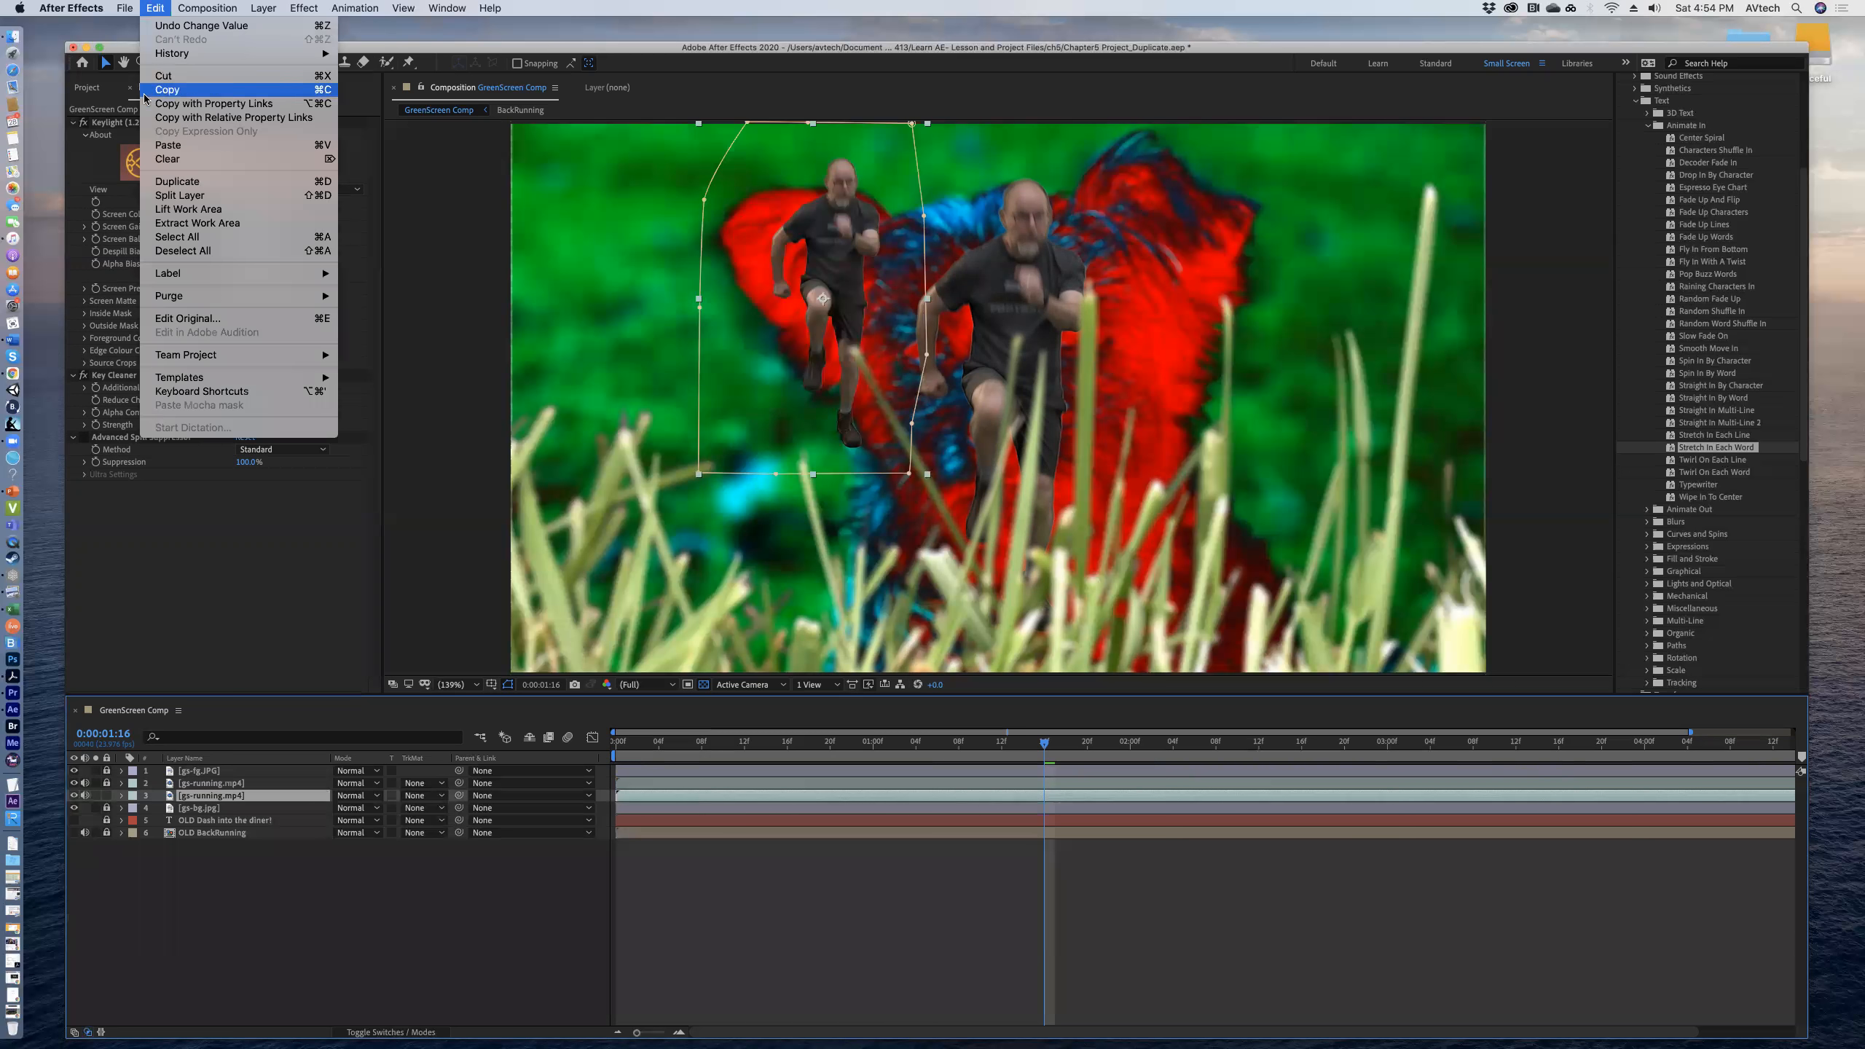
pyautogui.click(195, 188)
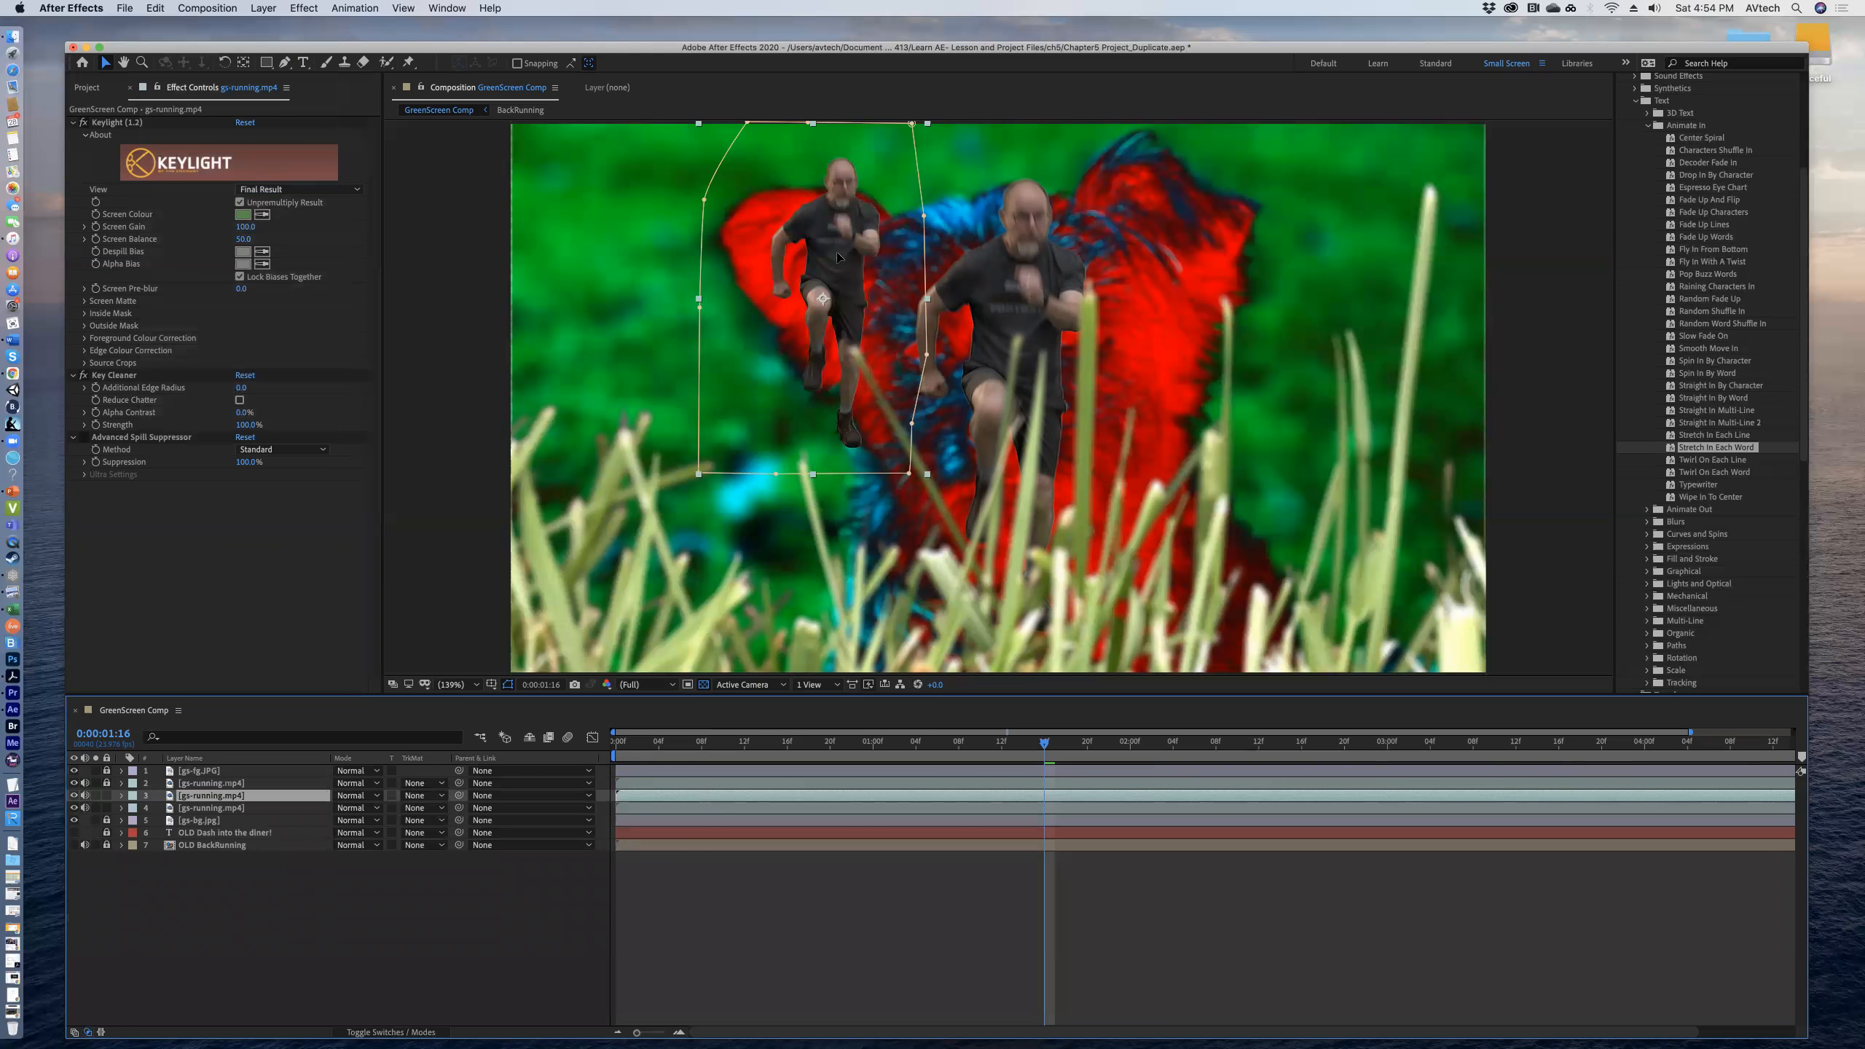
pyautogui.moveTo(837, 257); pyautogui.dragTo(1198, 271)
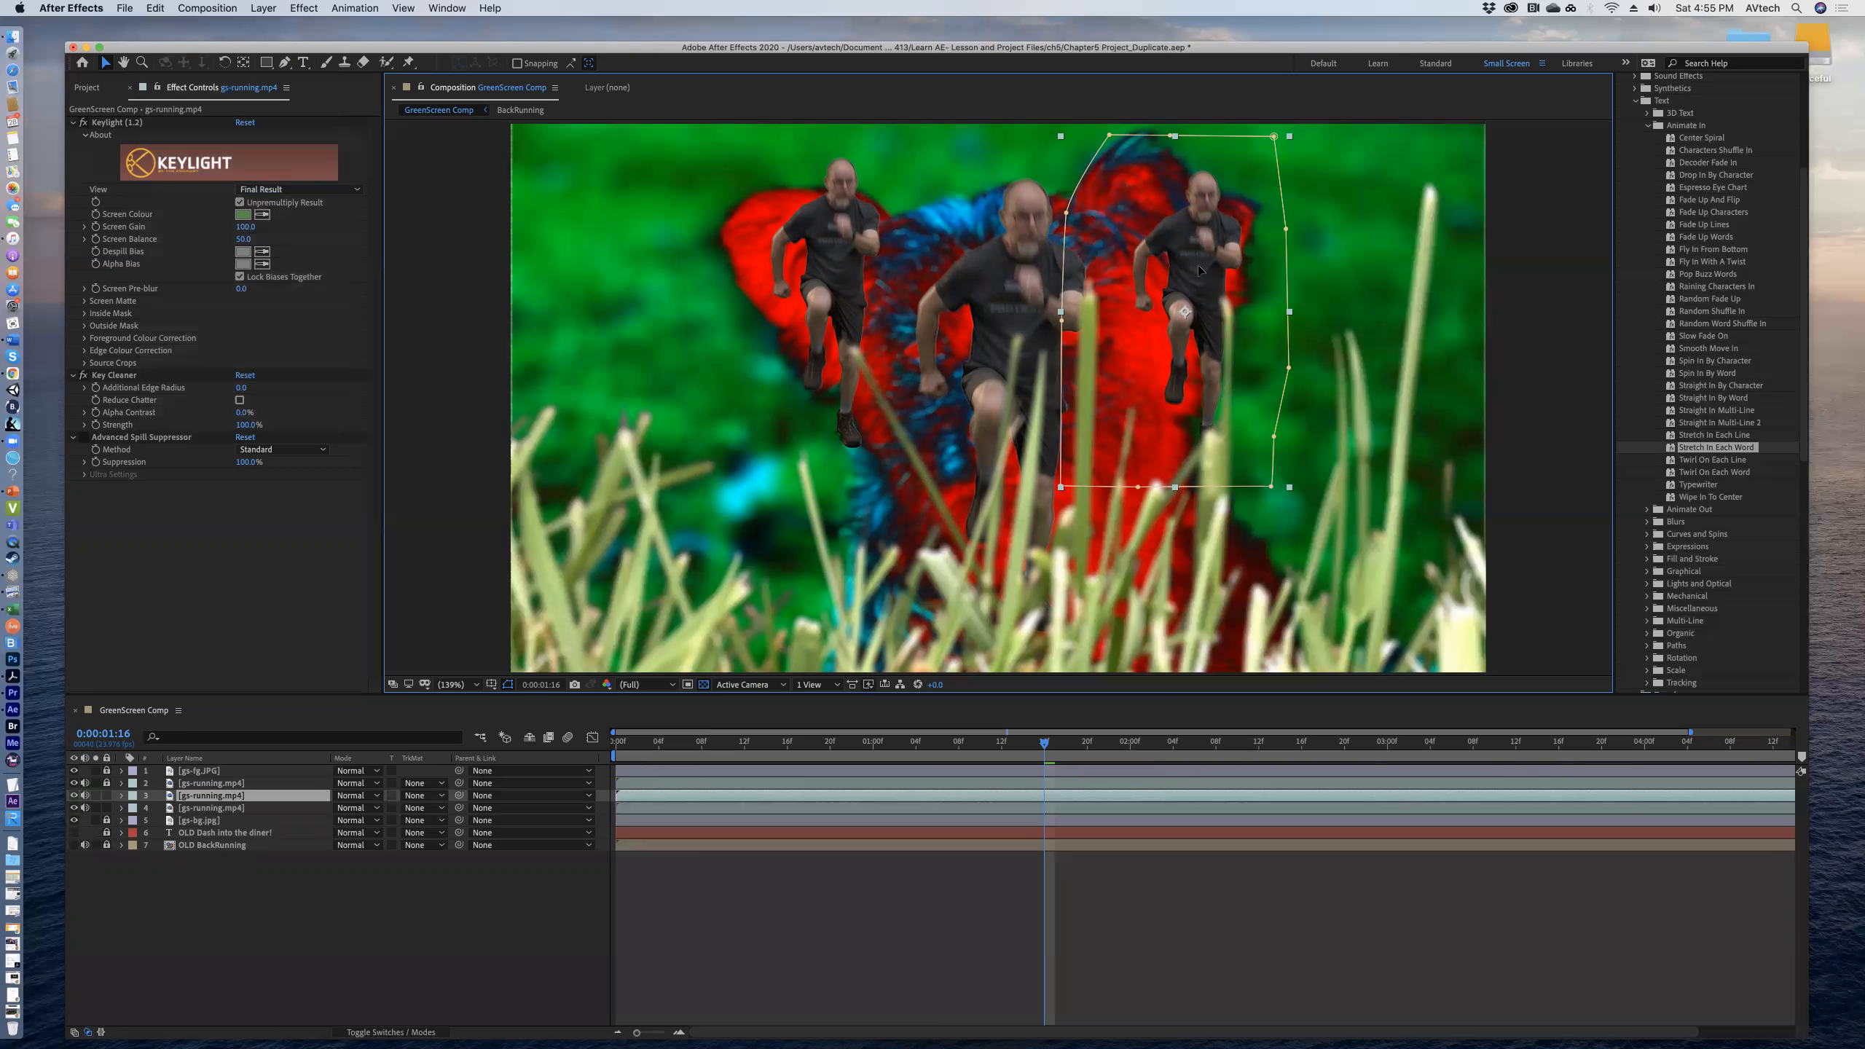
pyautogui.moveTo(1199, 270)
pyautogui.mouseDown()
pyautogui.moveTo(835, 284)
pyautogui.moveTo(835, 308)
pyautogui.moveTo(836, 256)
pyautogui.moveTo(1061, 271)
pyautogui.moveTo(1207, 305)
pyautogui.mouseUp()
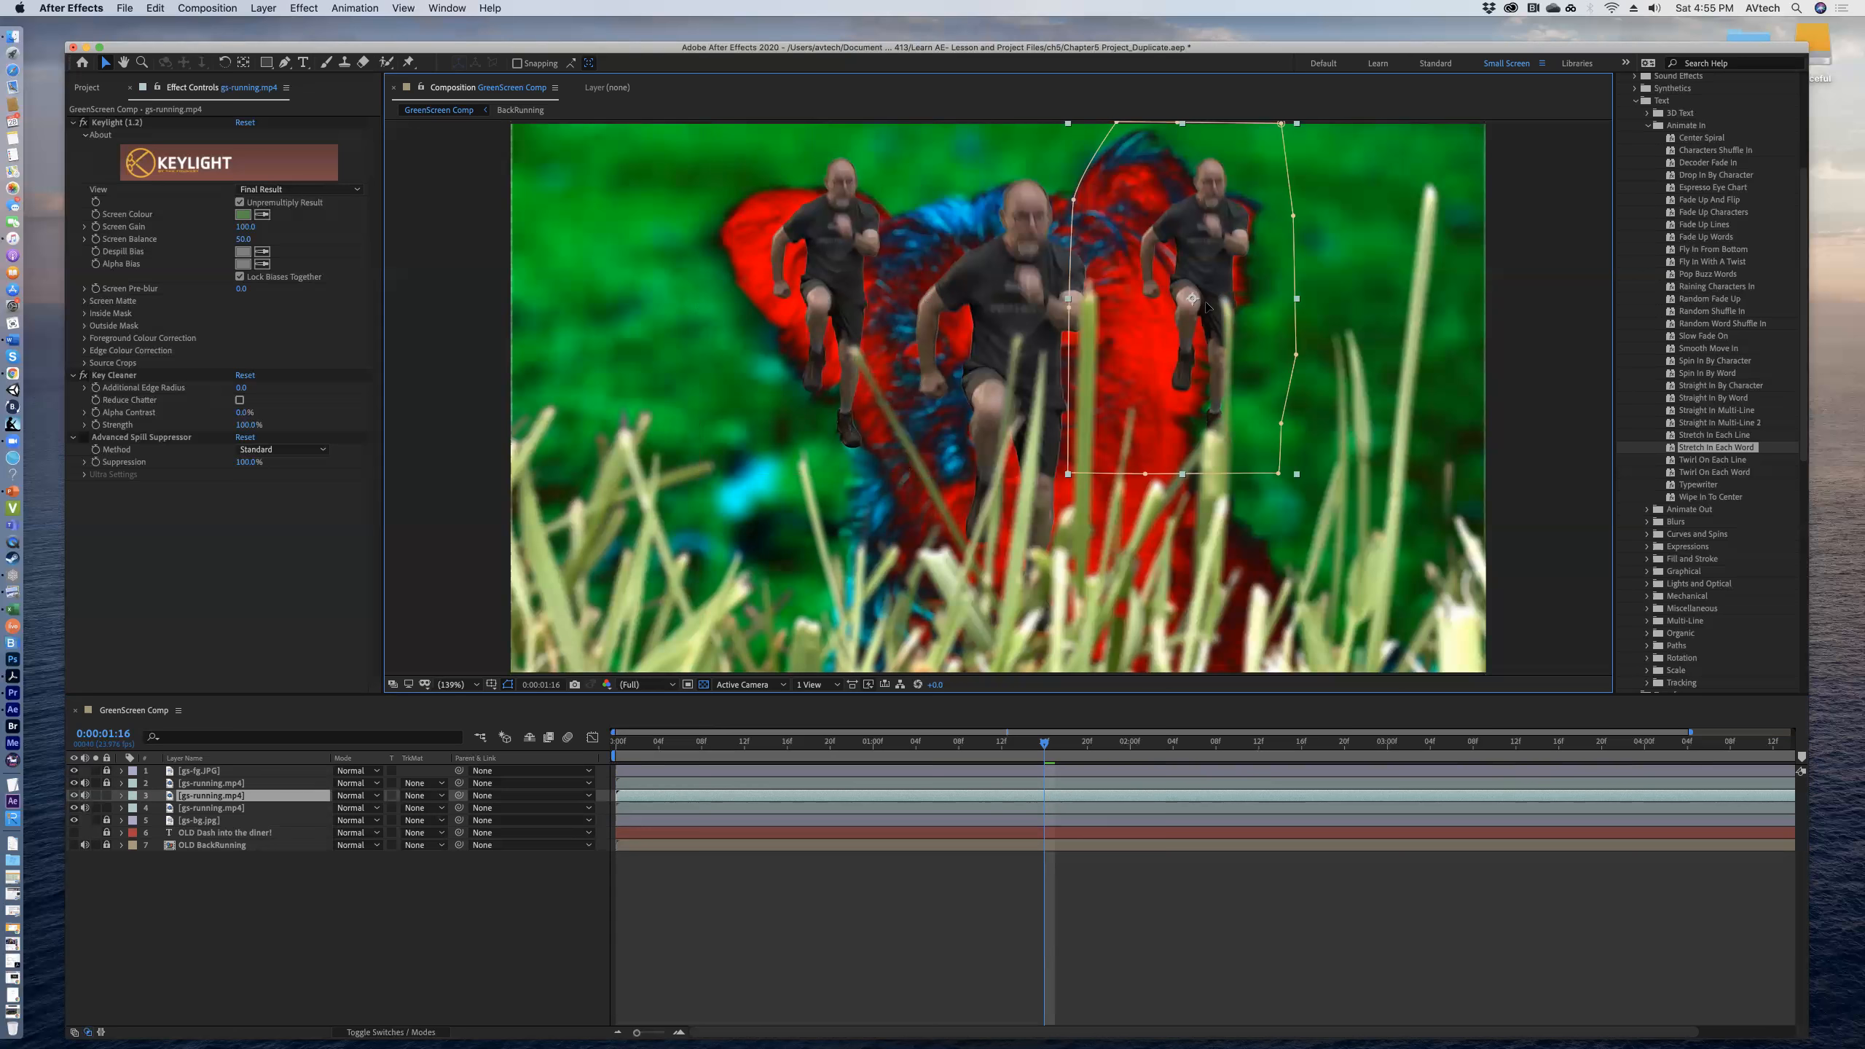
# Try flipping the right-hand small runner horizontally, and undo the flip.
pyautogui.press('Return')
pyautogui.click(264, 8)
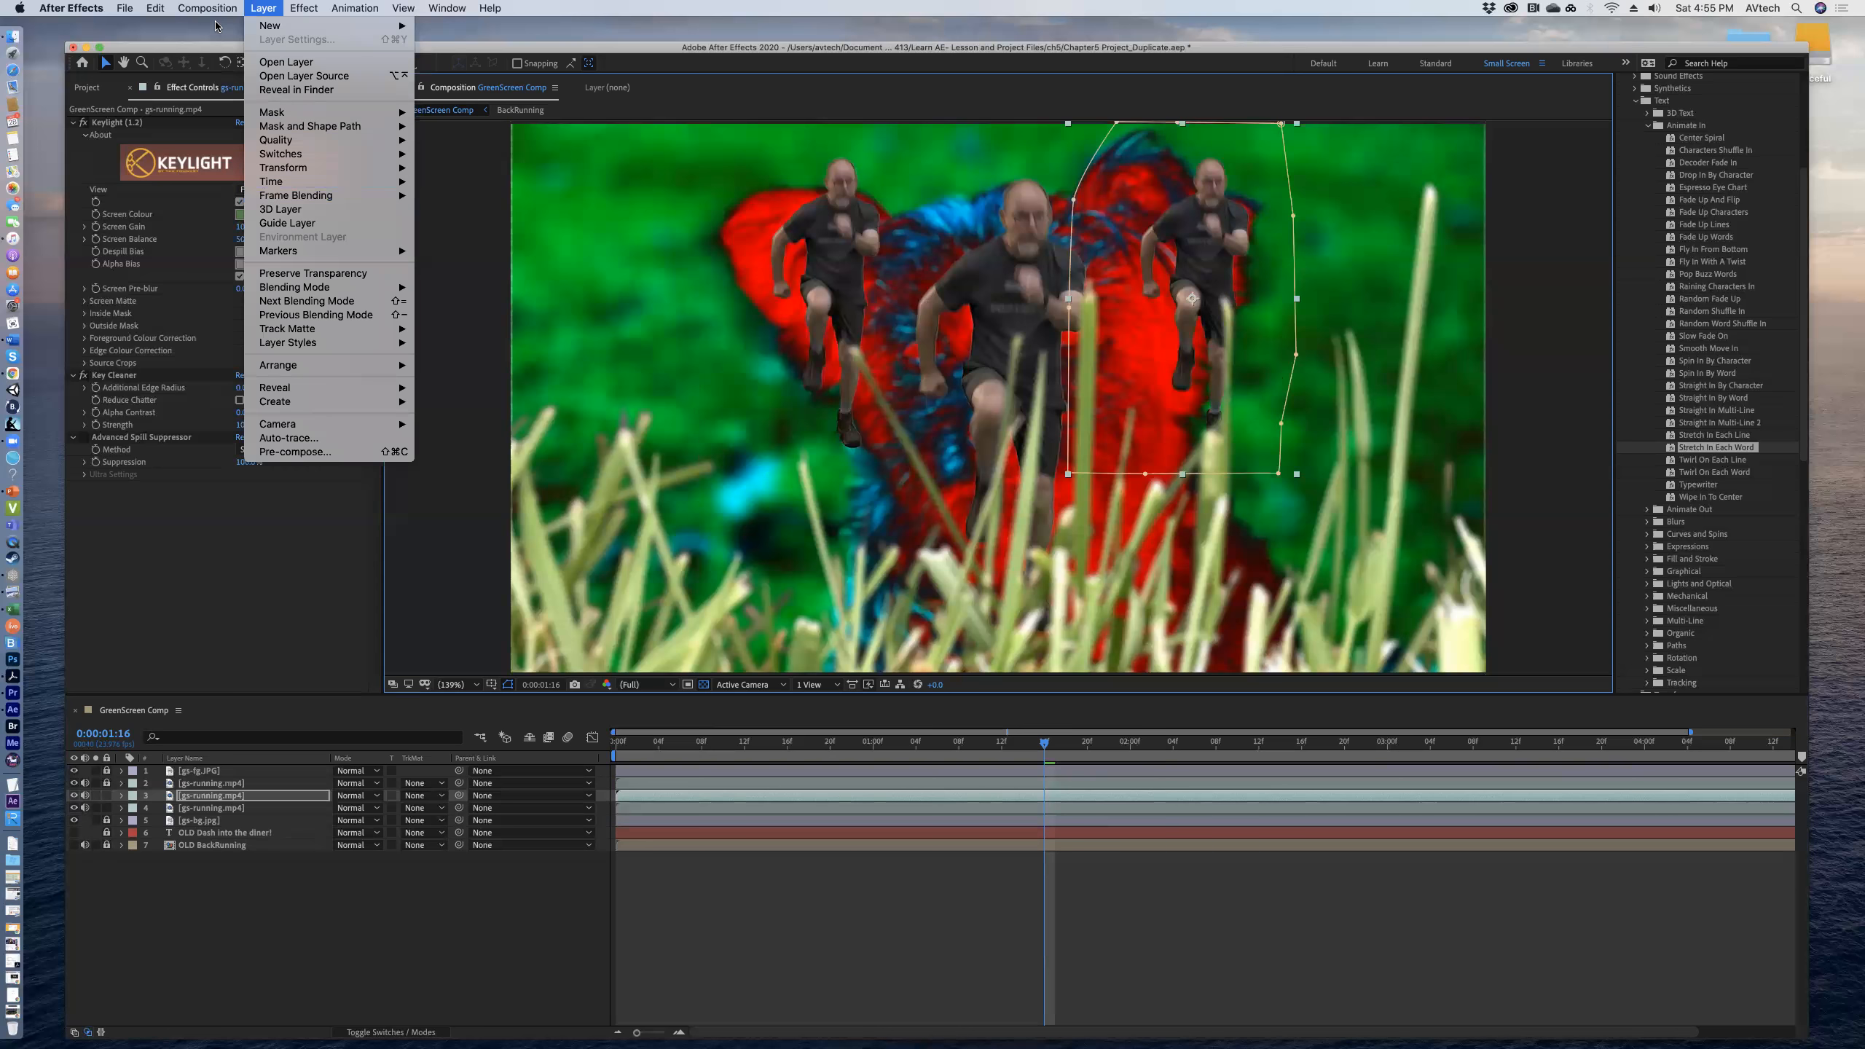
pyautogui.click(262, 8)
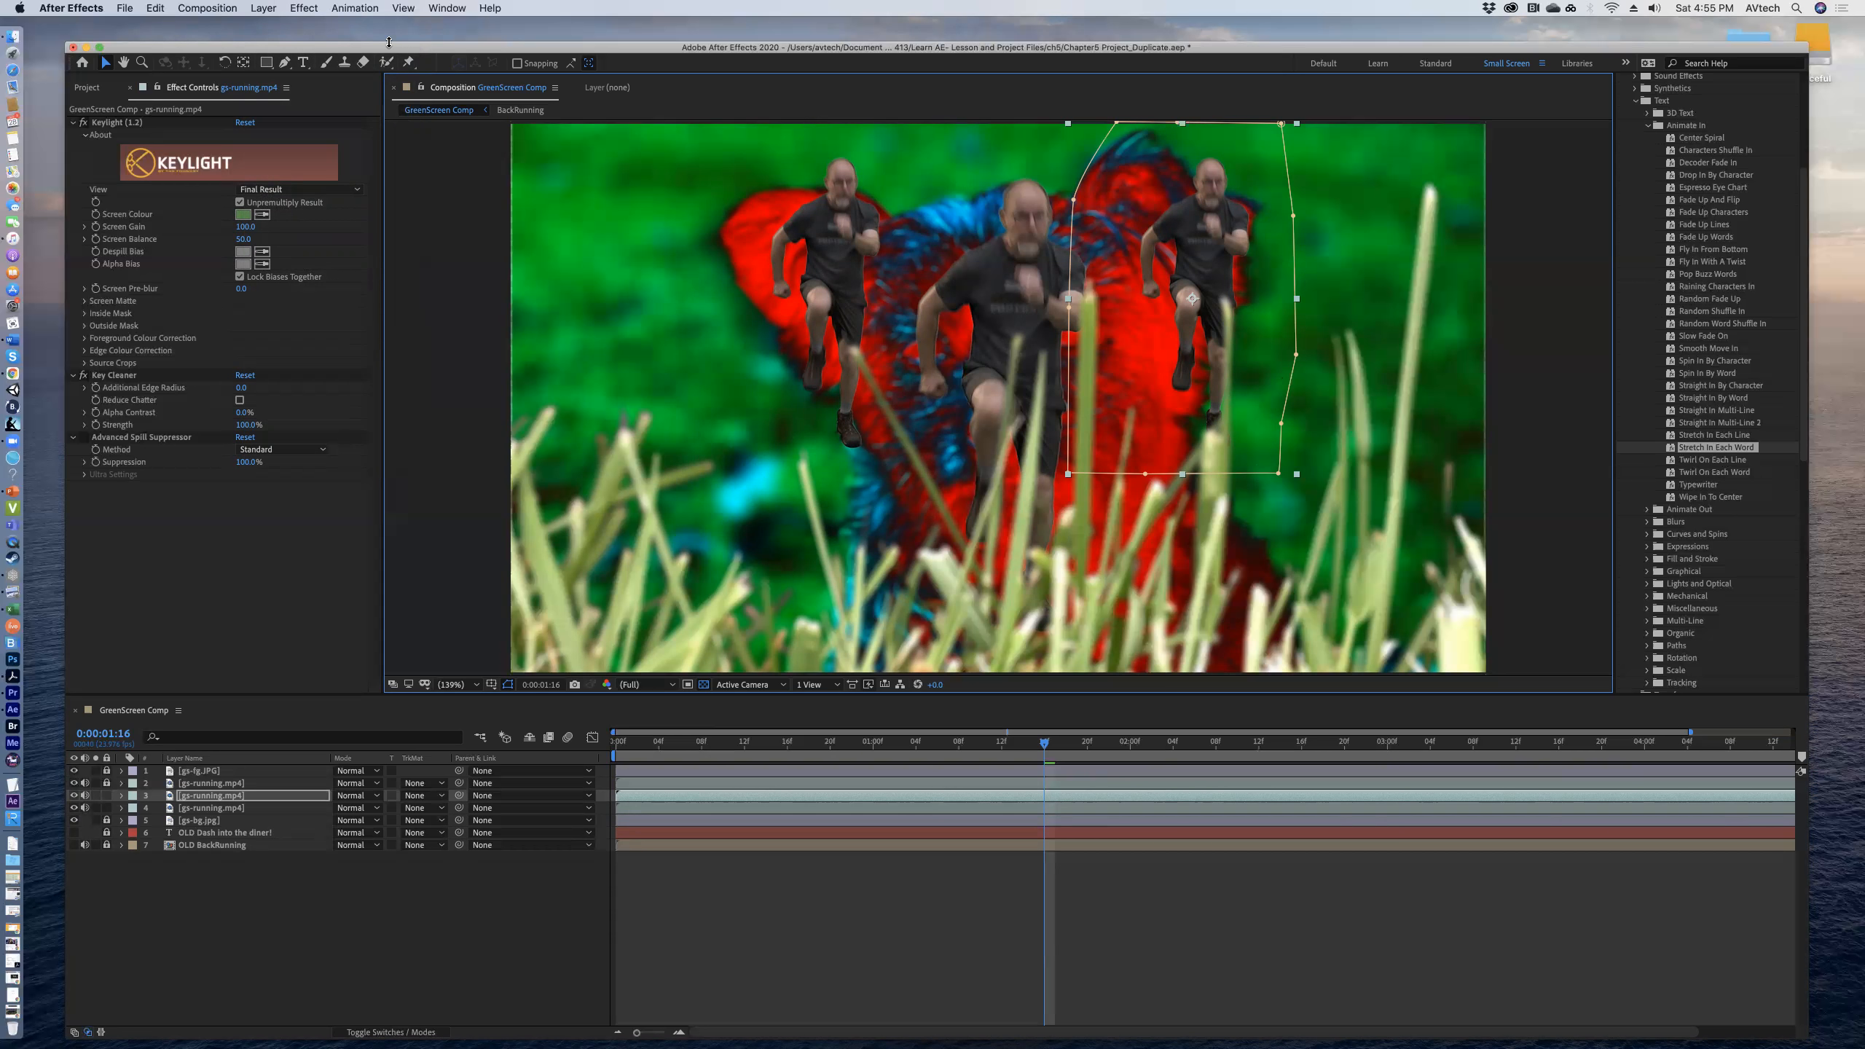
pyautogui.click(266, 10)
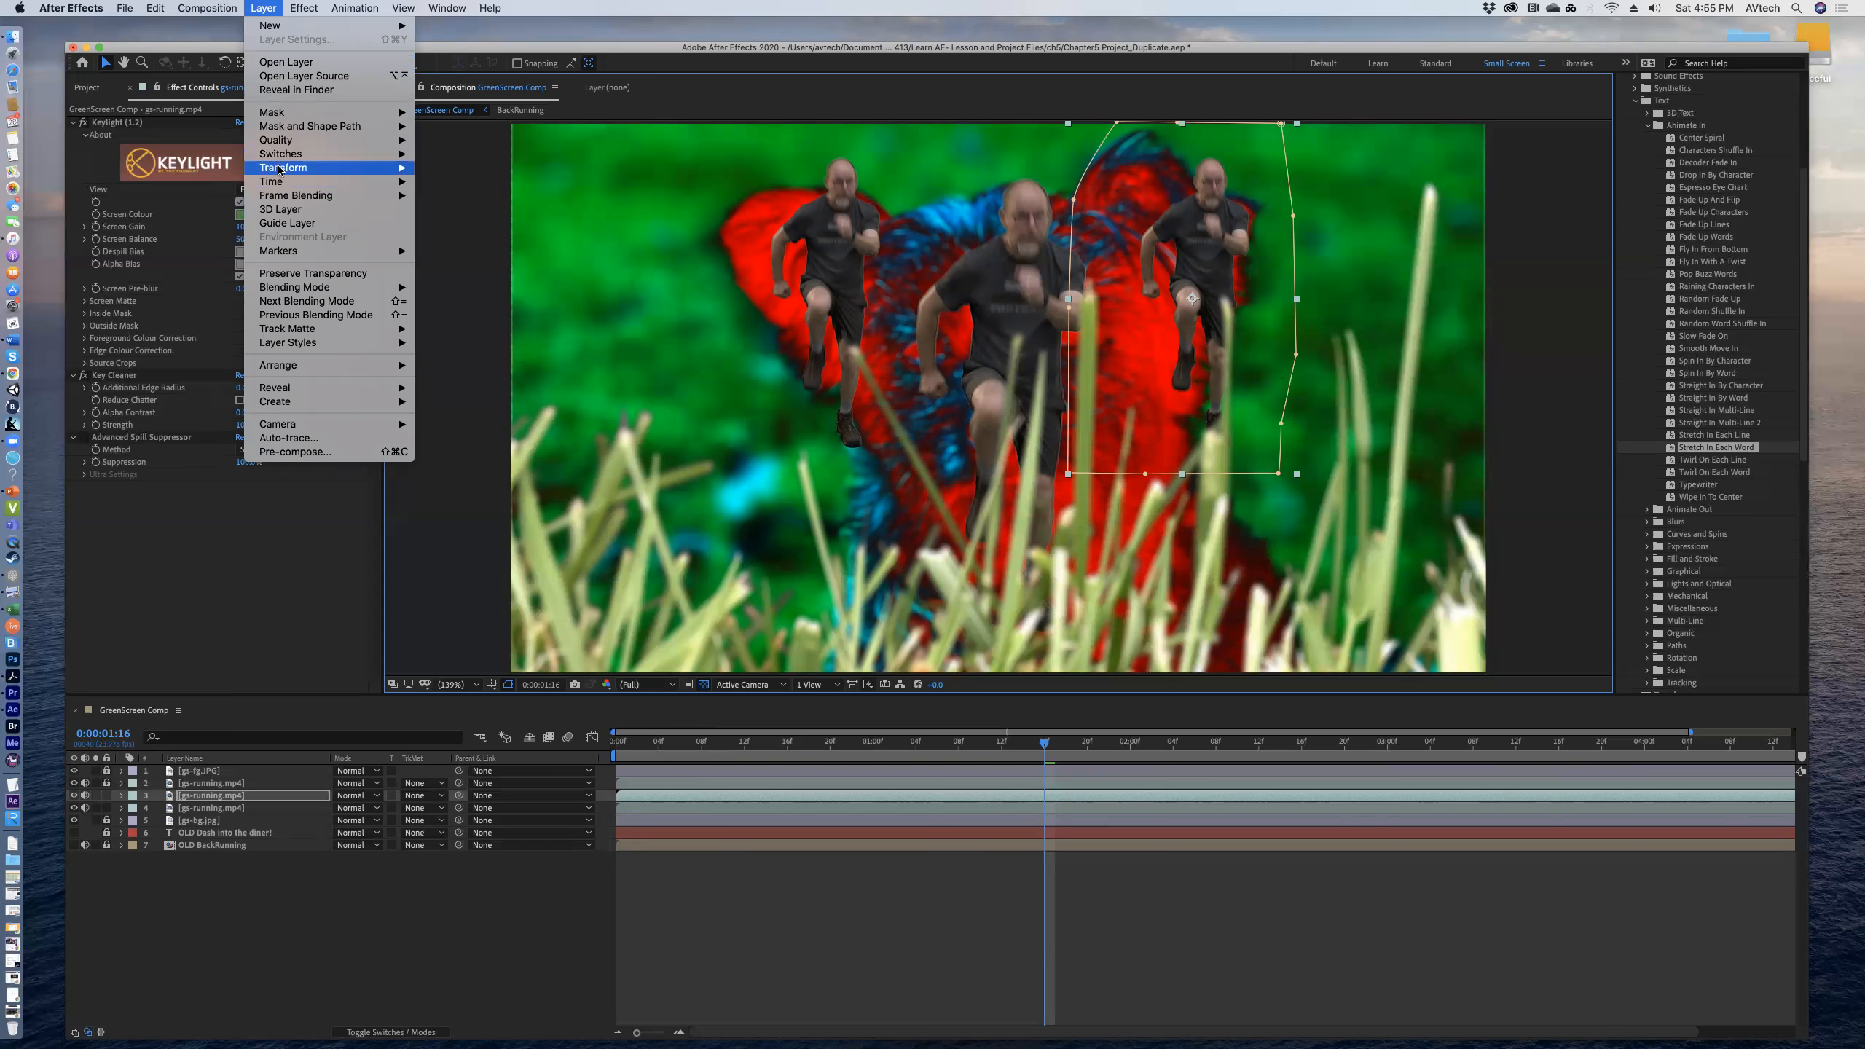
pyautogui.moveTo(367, 168)
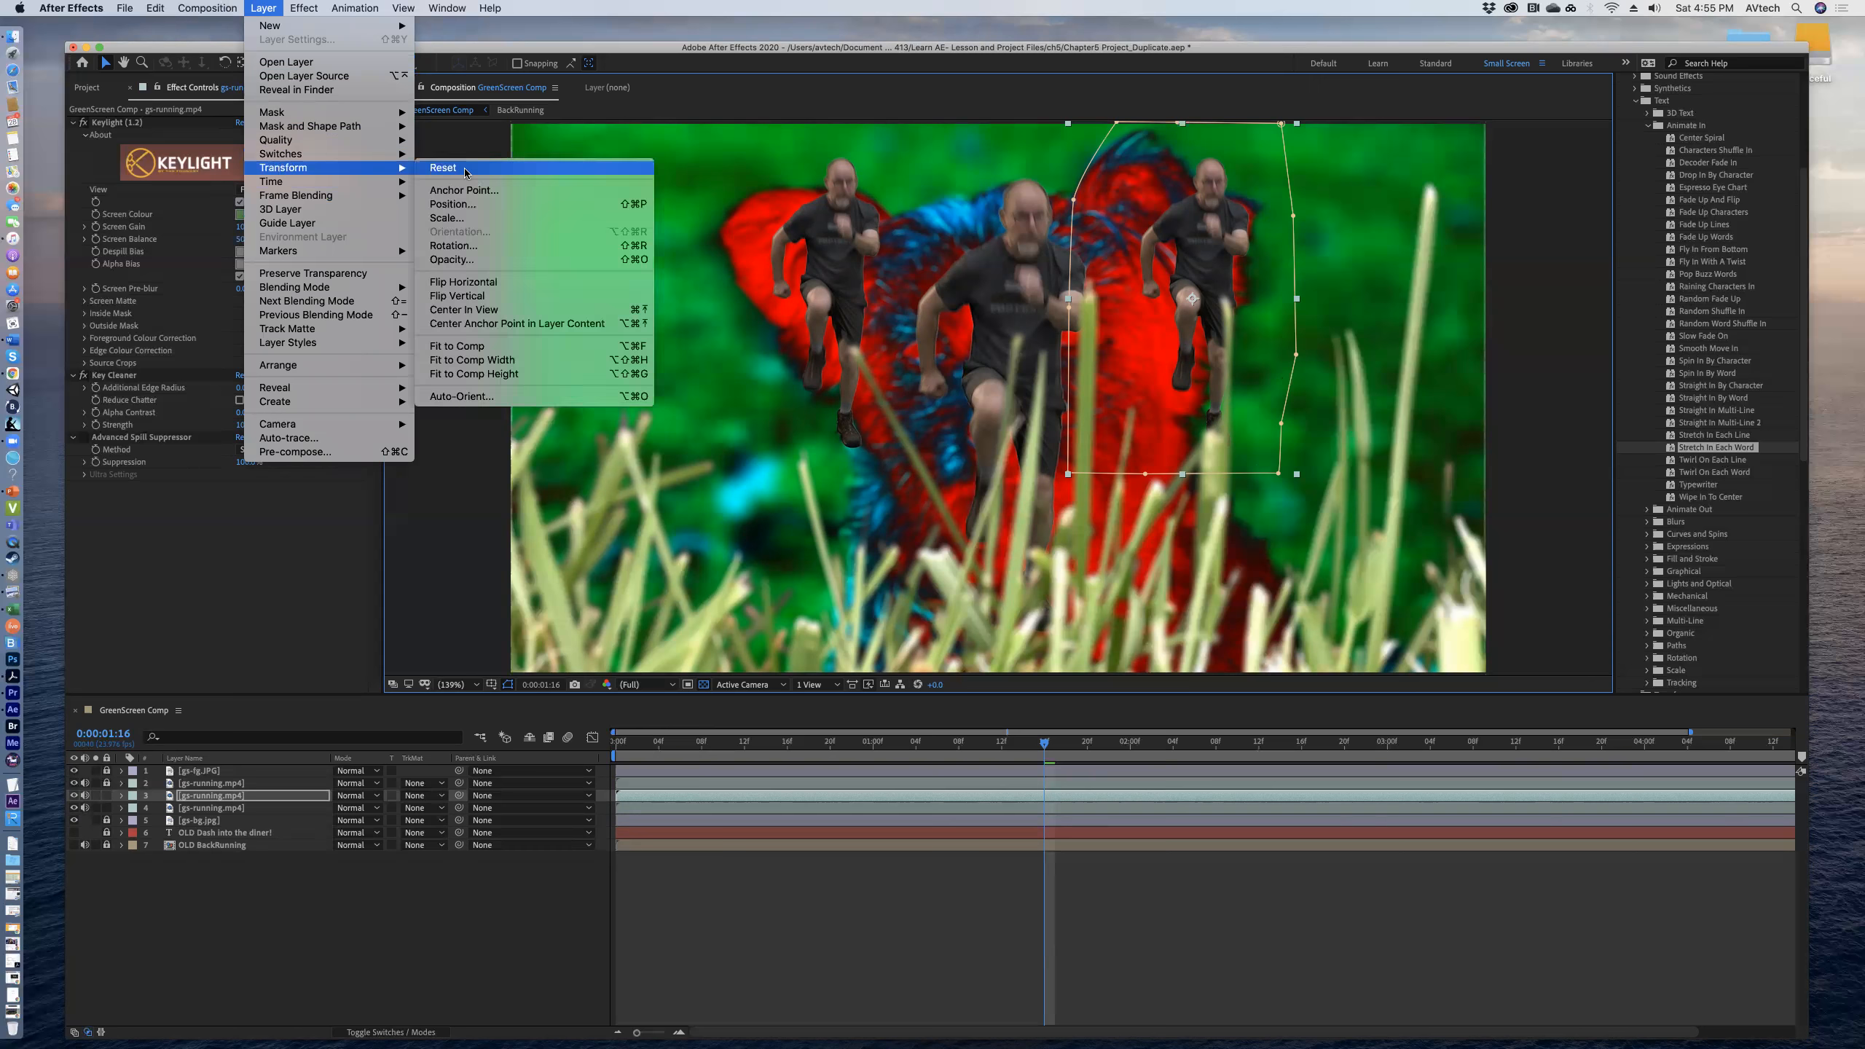
pyautogui.click(502, 285)
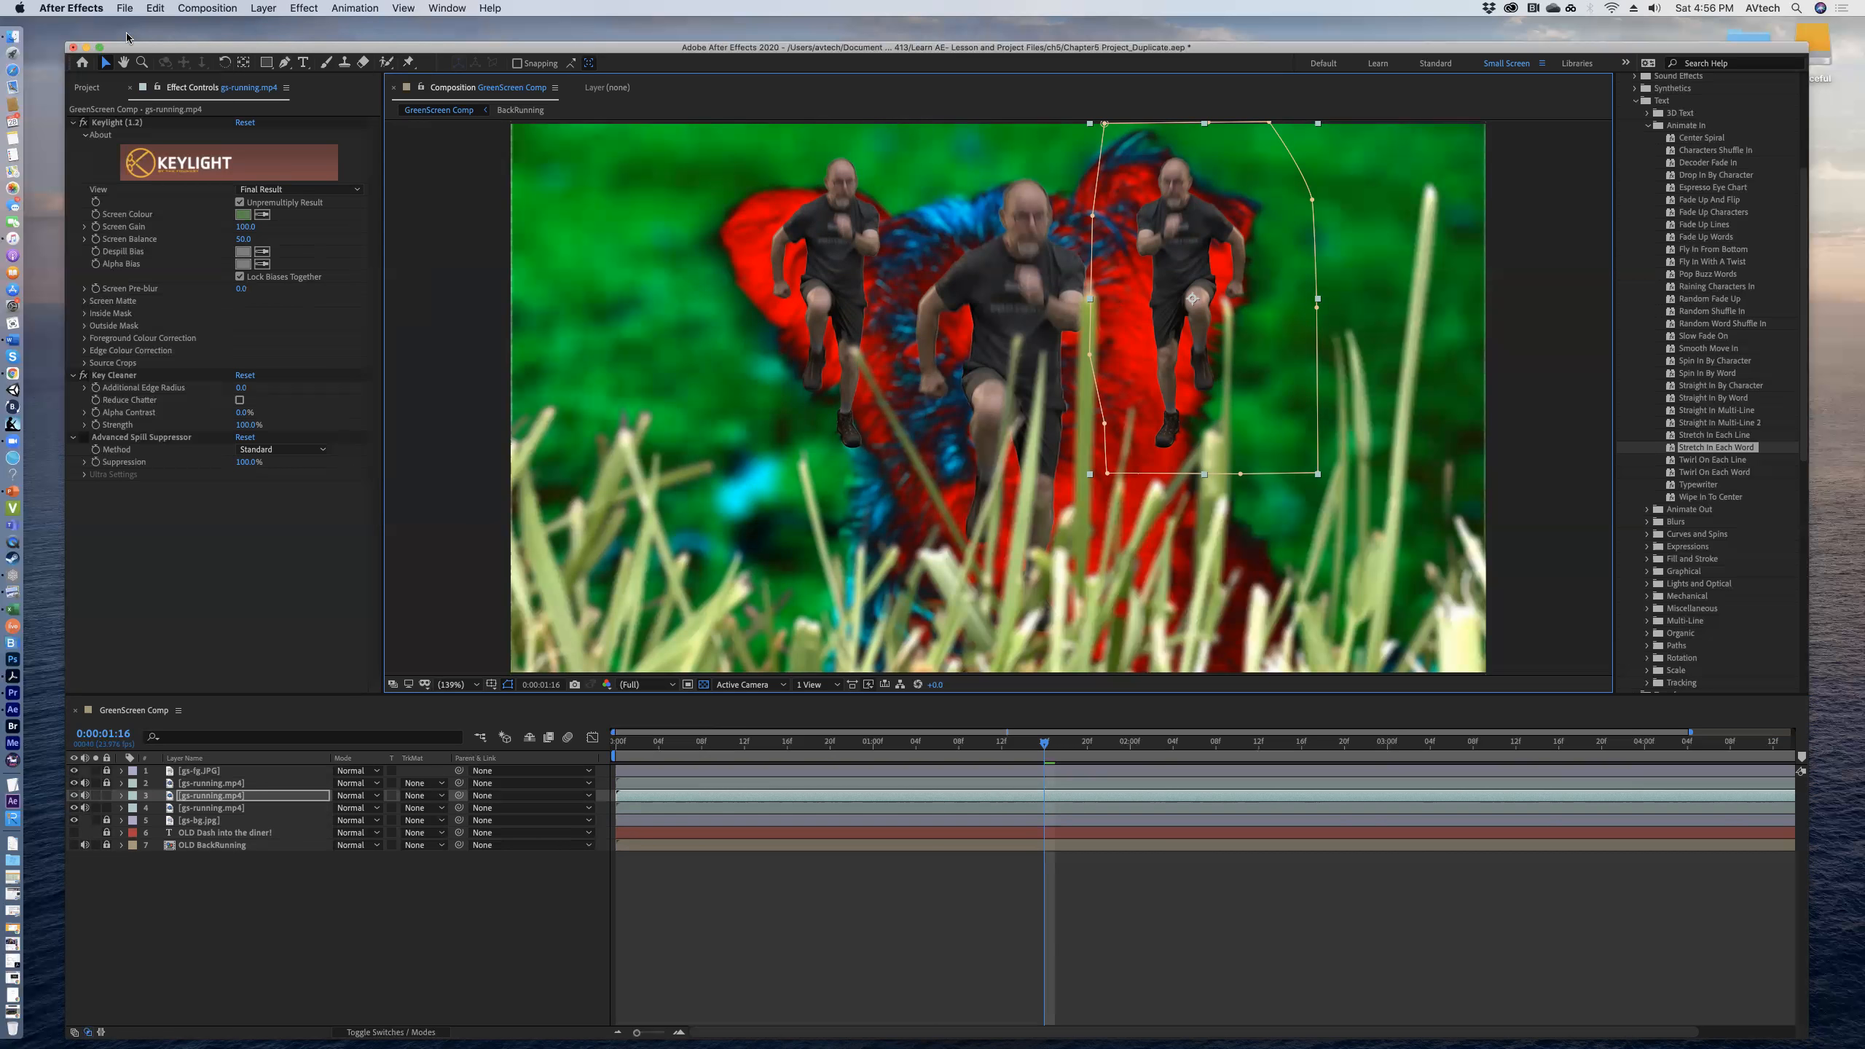
pyautogui.click(143, 14)
pyautogui.click(169, 23)
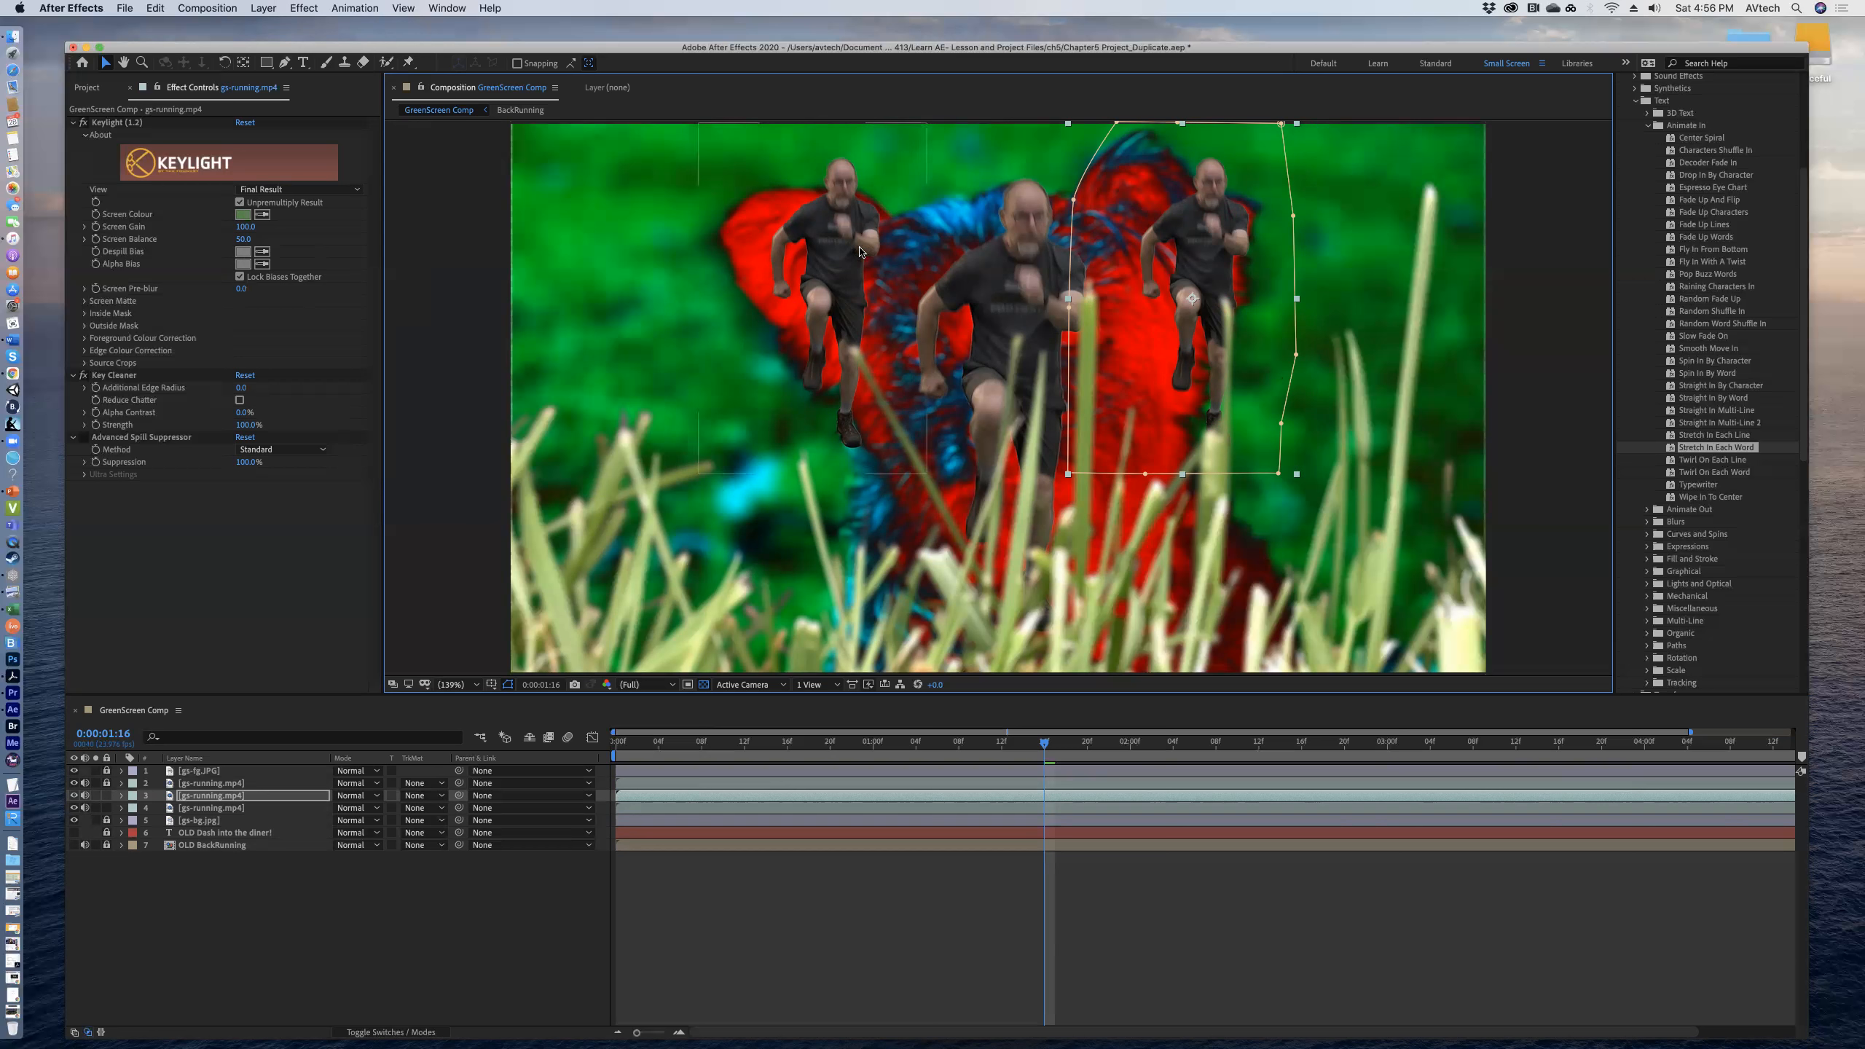
# Pre-compose the two smaller gs-running.mp4 layers into a new composition named Back Runners.
pyautogui.keyDown('shift'); pyautogui.click(263, 808); pyautogui.keyUp('shift')
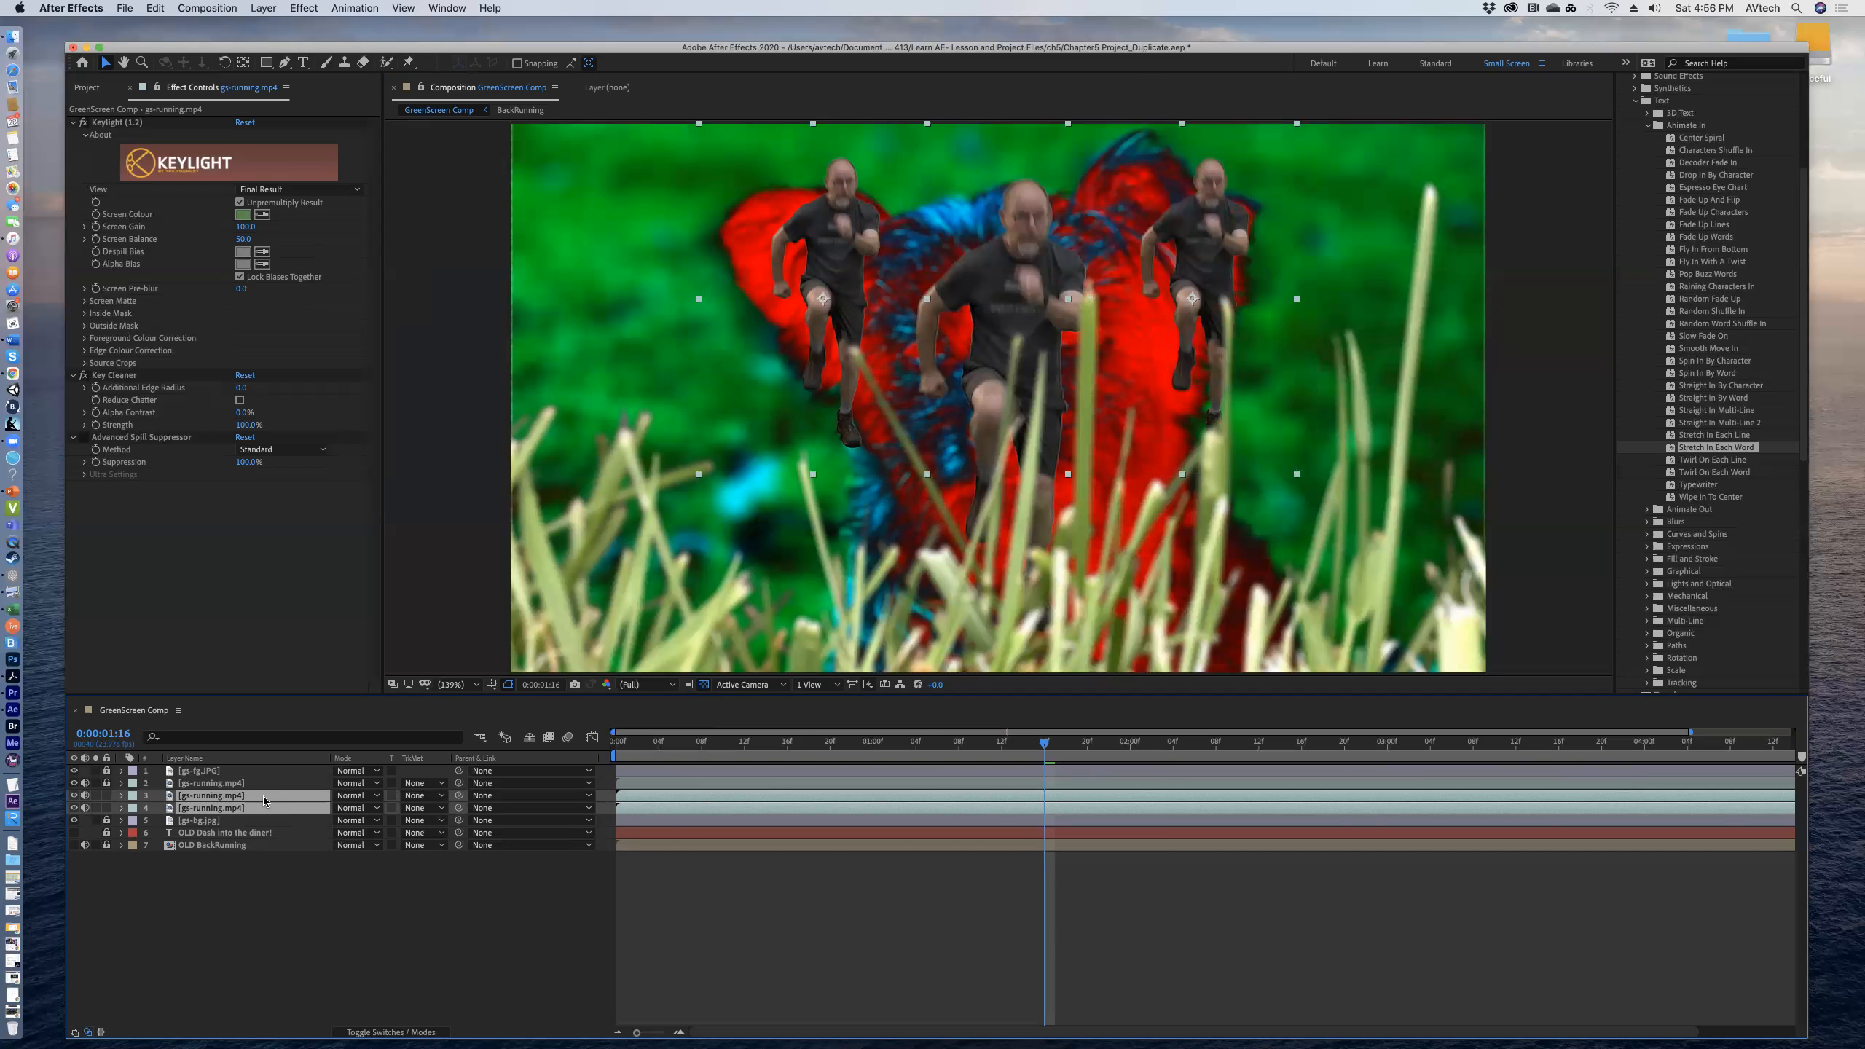
pyautogui.rightClick(264, 801)
pyautogui.moveTo(309, 864)
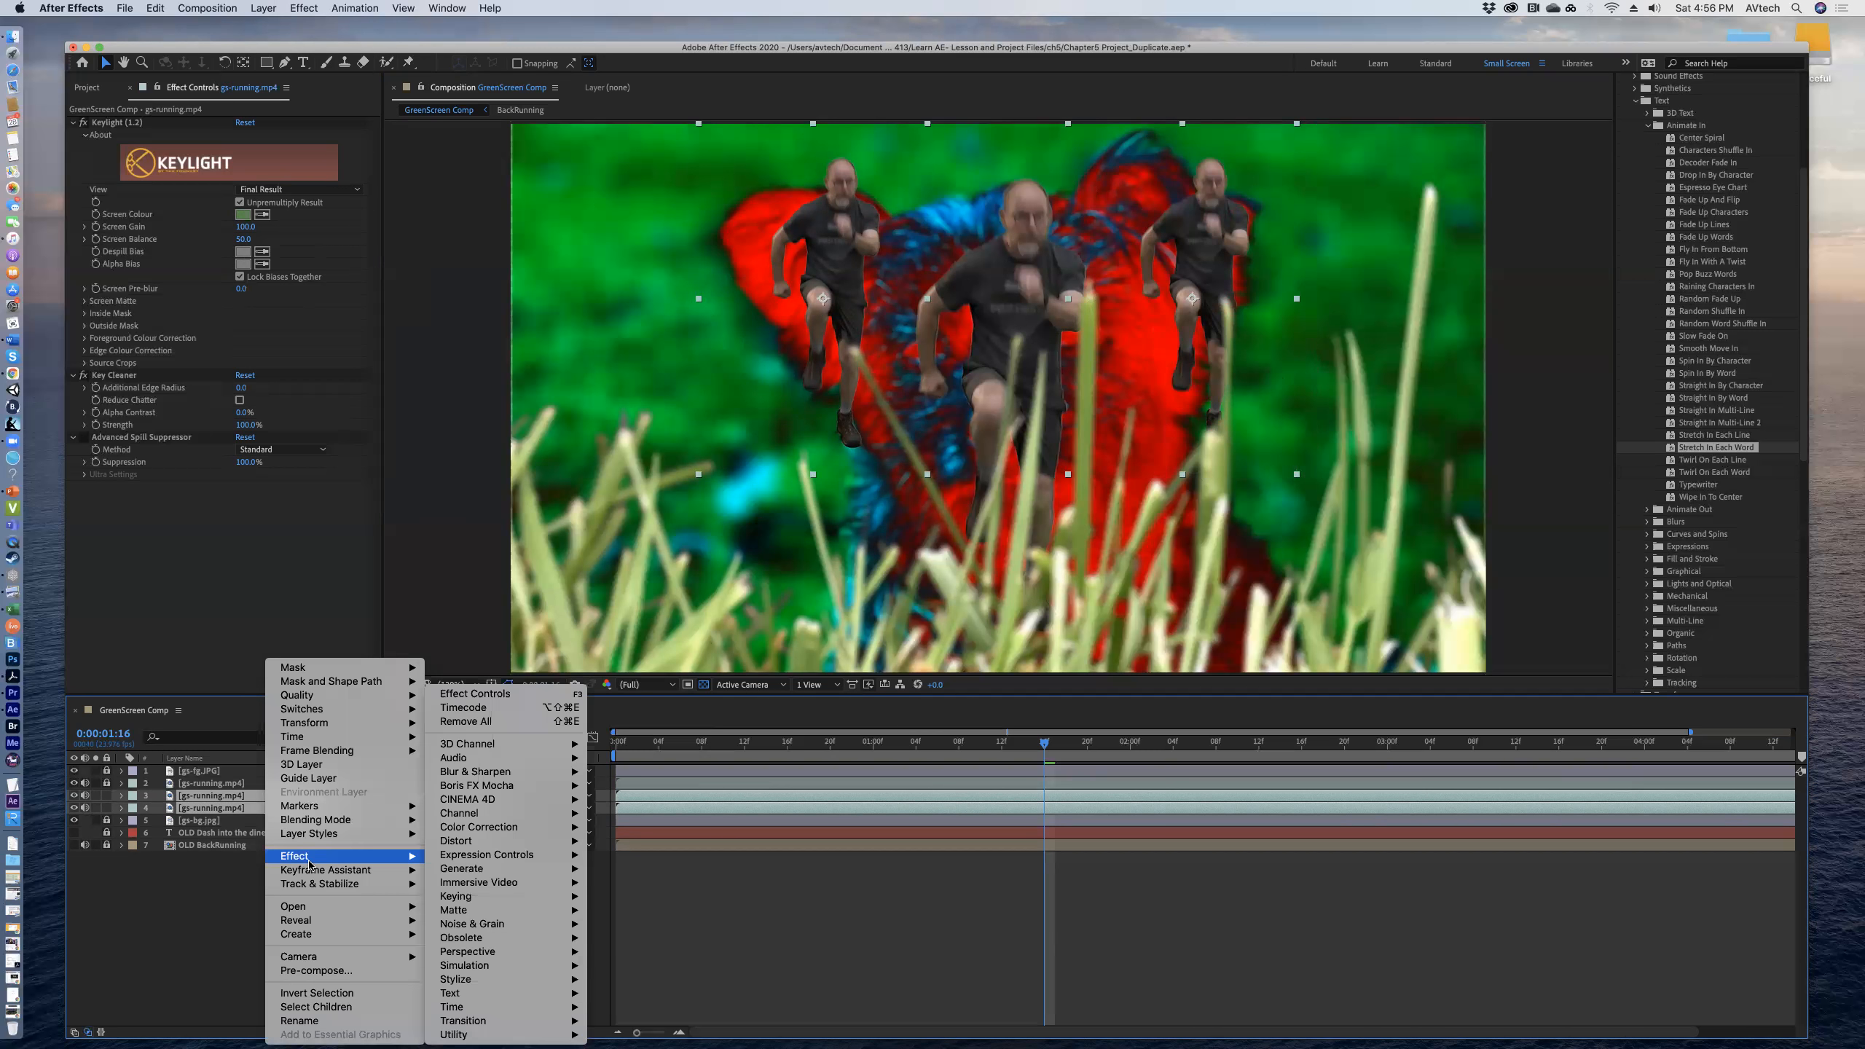
pyautogui.click(305, 971)
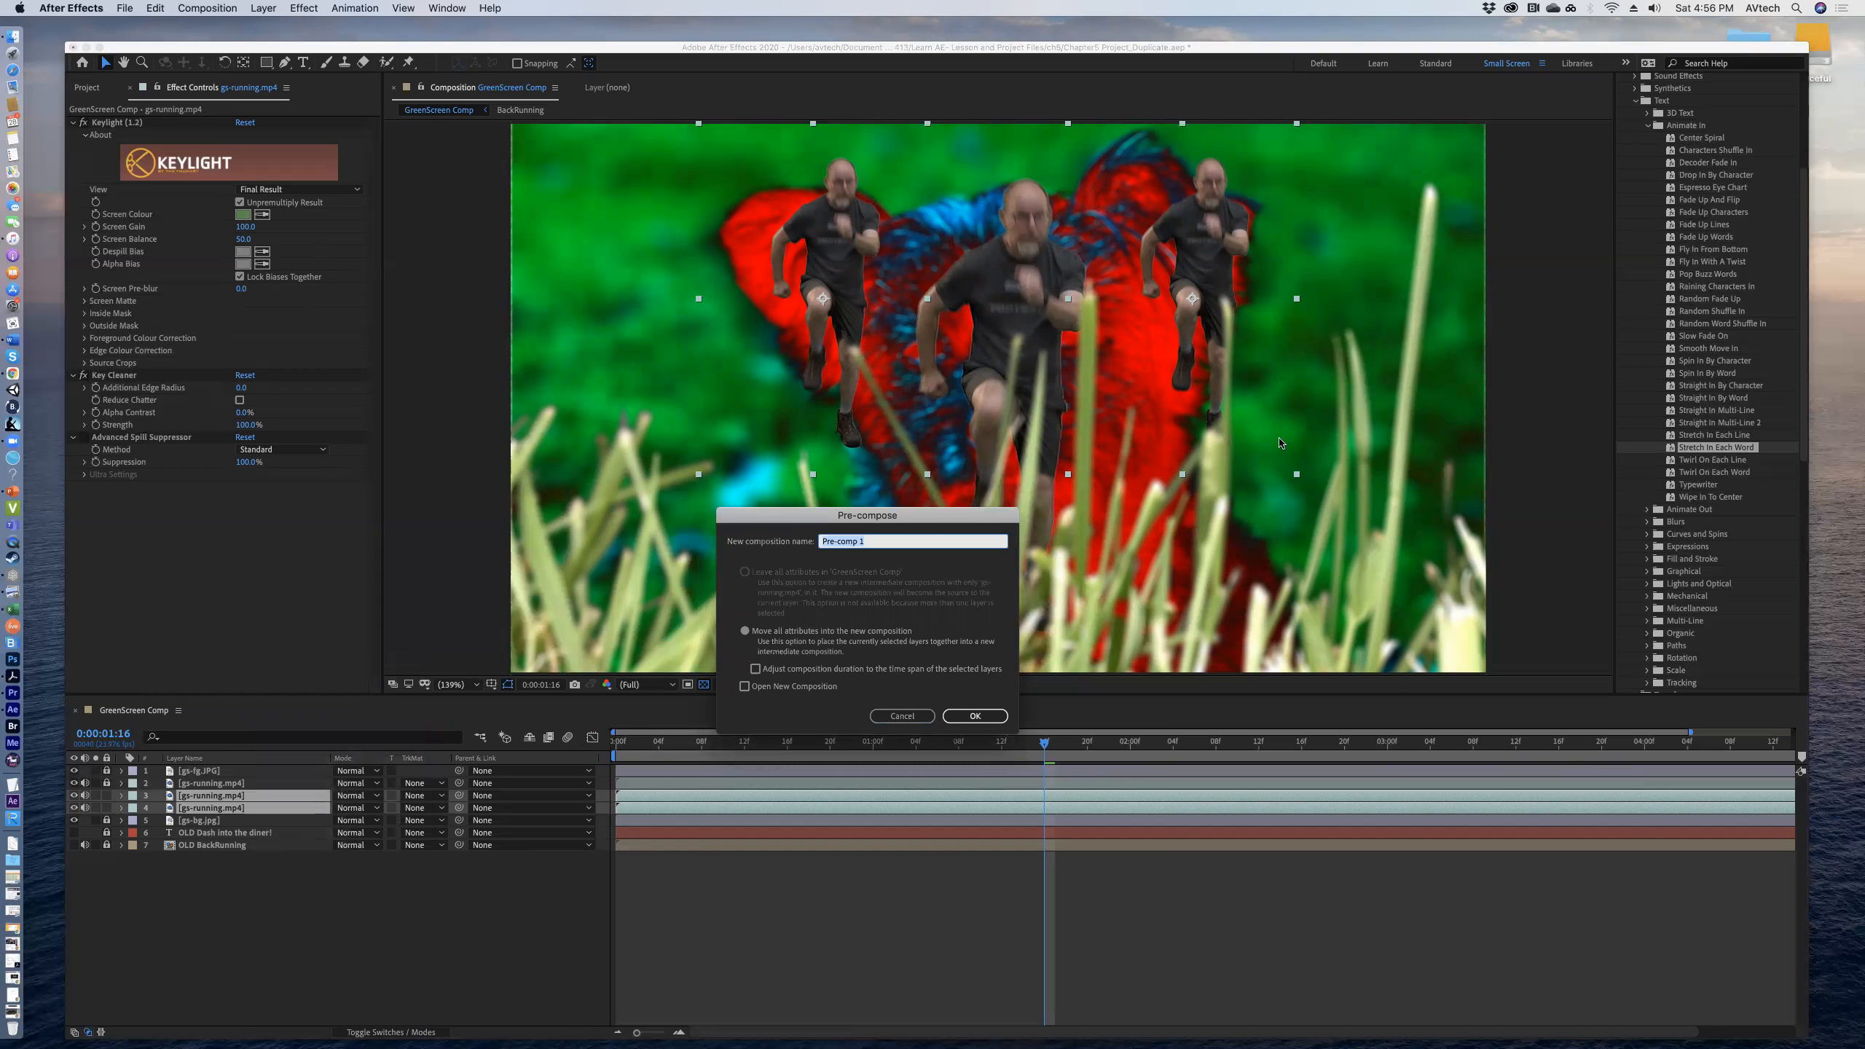
pyautogui.write('Back Runners')
pyautogui.click(991, 716)
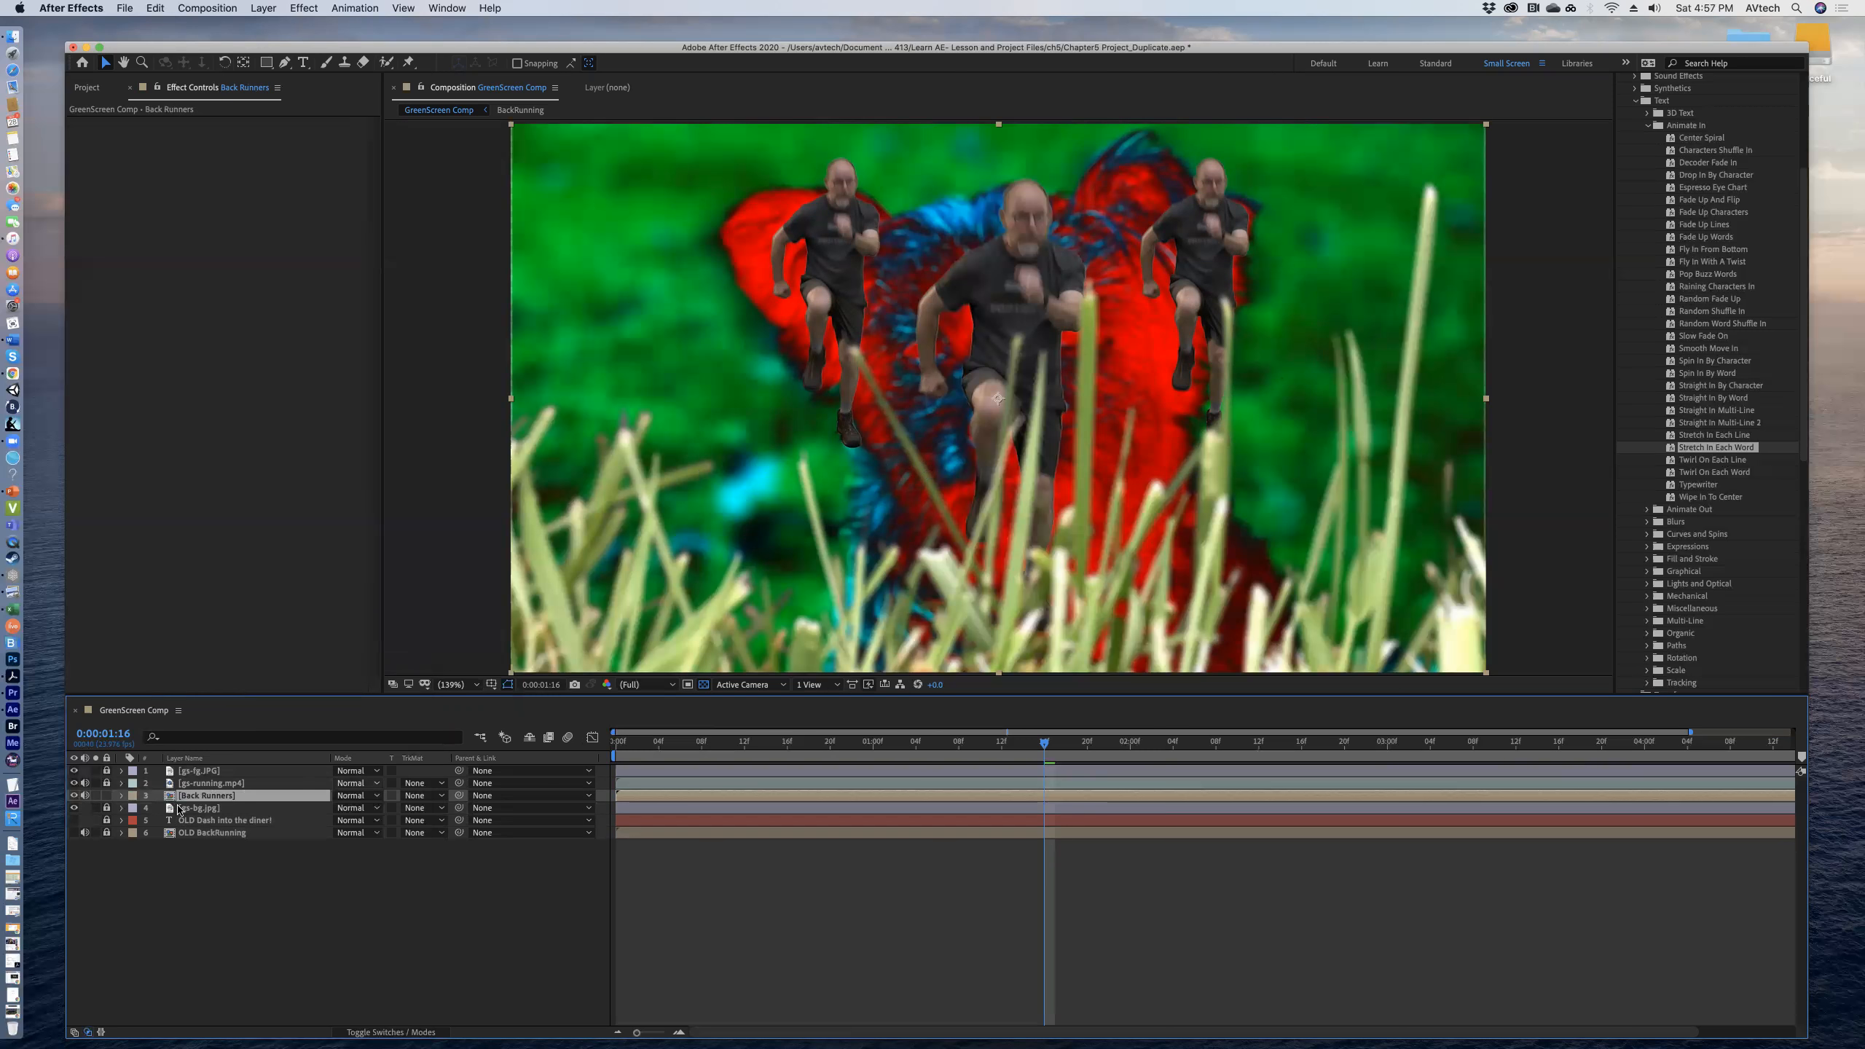
# Check the Back Runners and gs-running.mp4 layers by toggling their visibility, and lock the Back Runners layer.
pyautogui.click(72, 796)
pyautogui.click(73, 796)
pyautogui.click(74, 784)
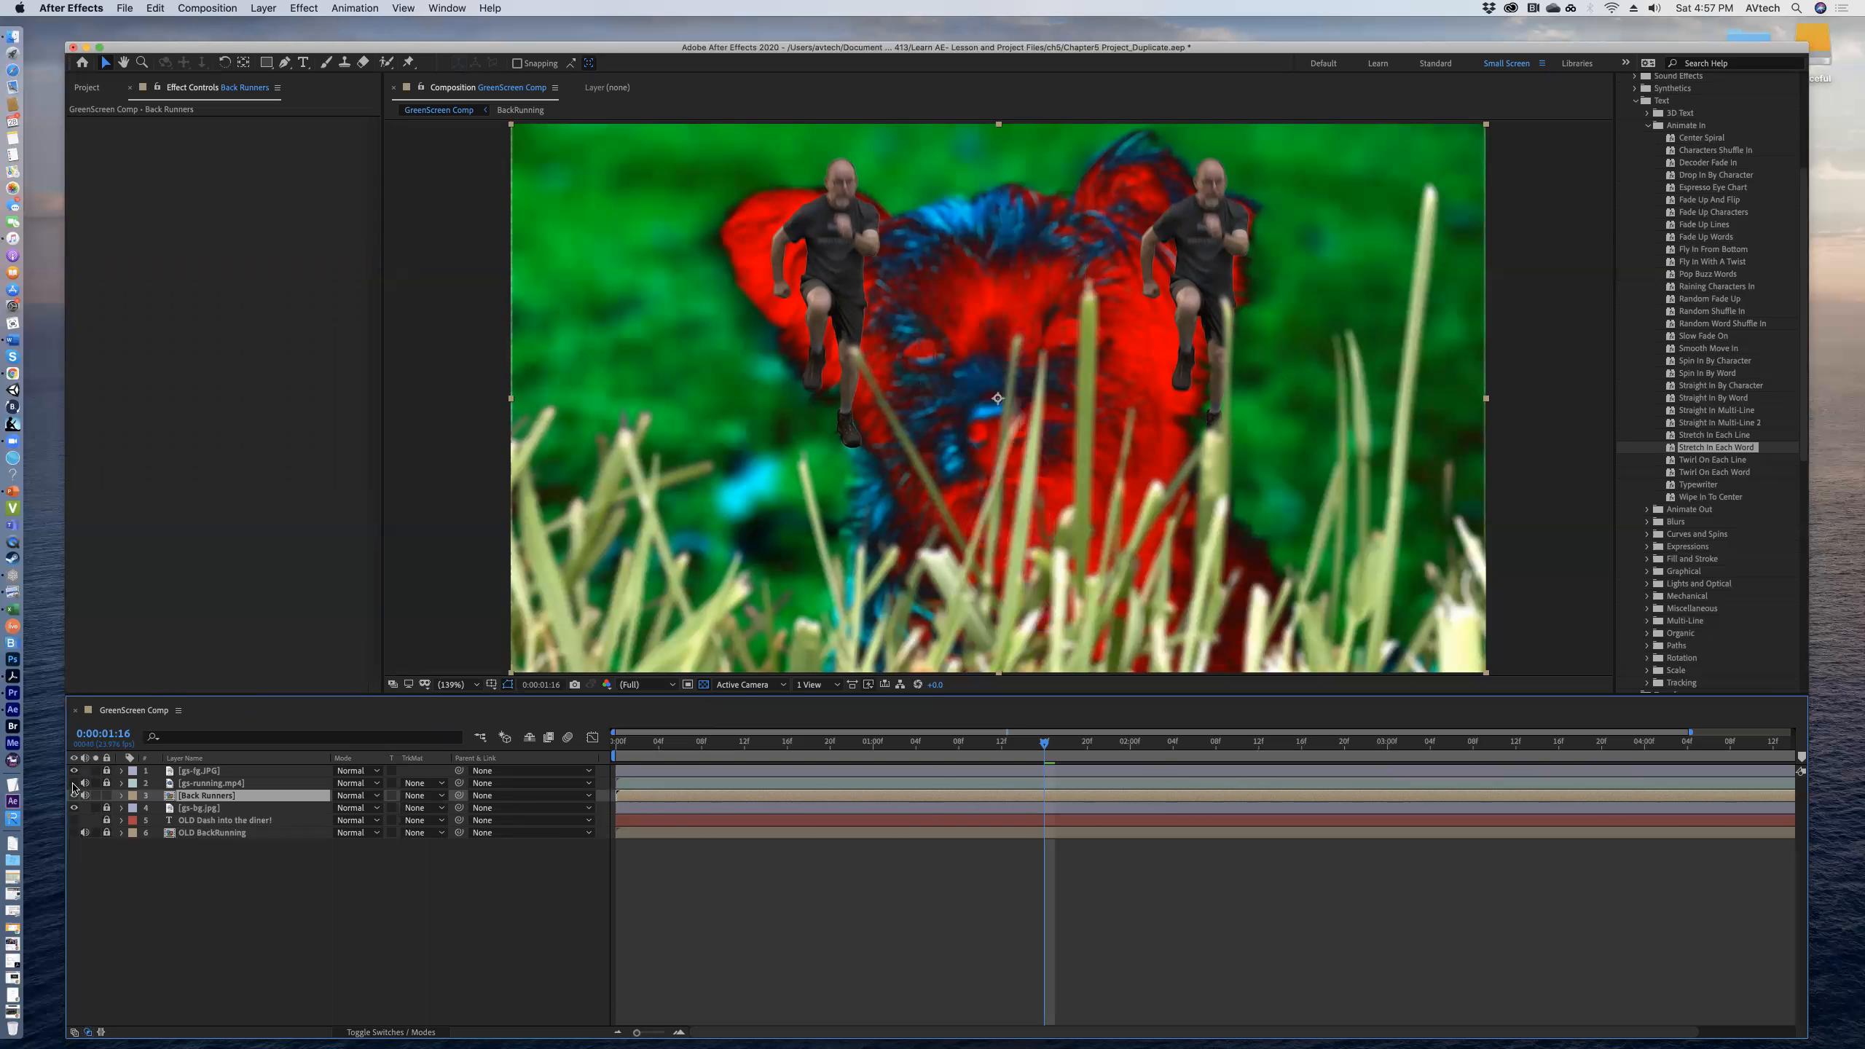
pyautogui.click(74, 783)
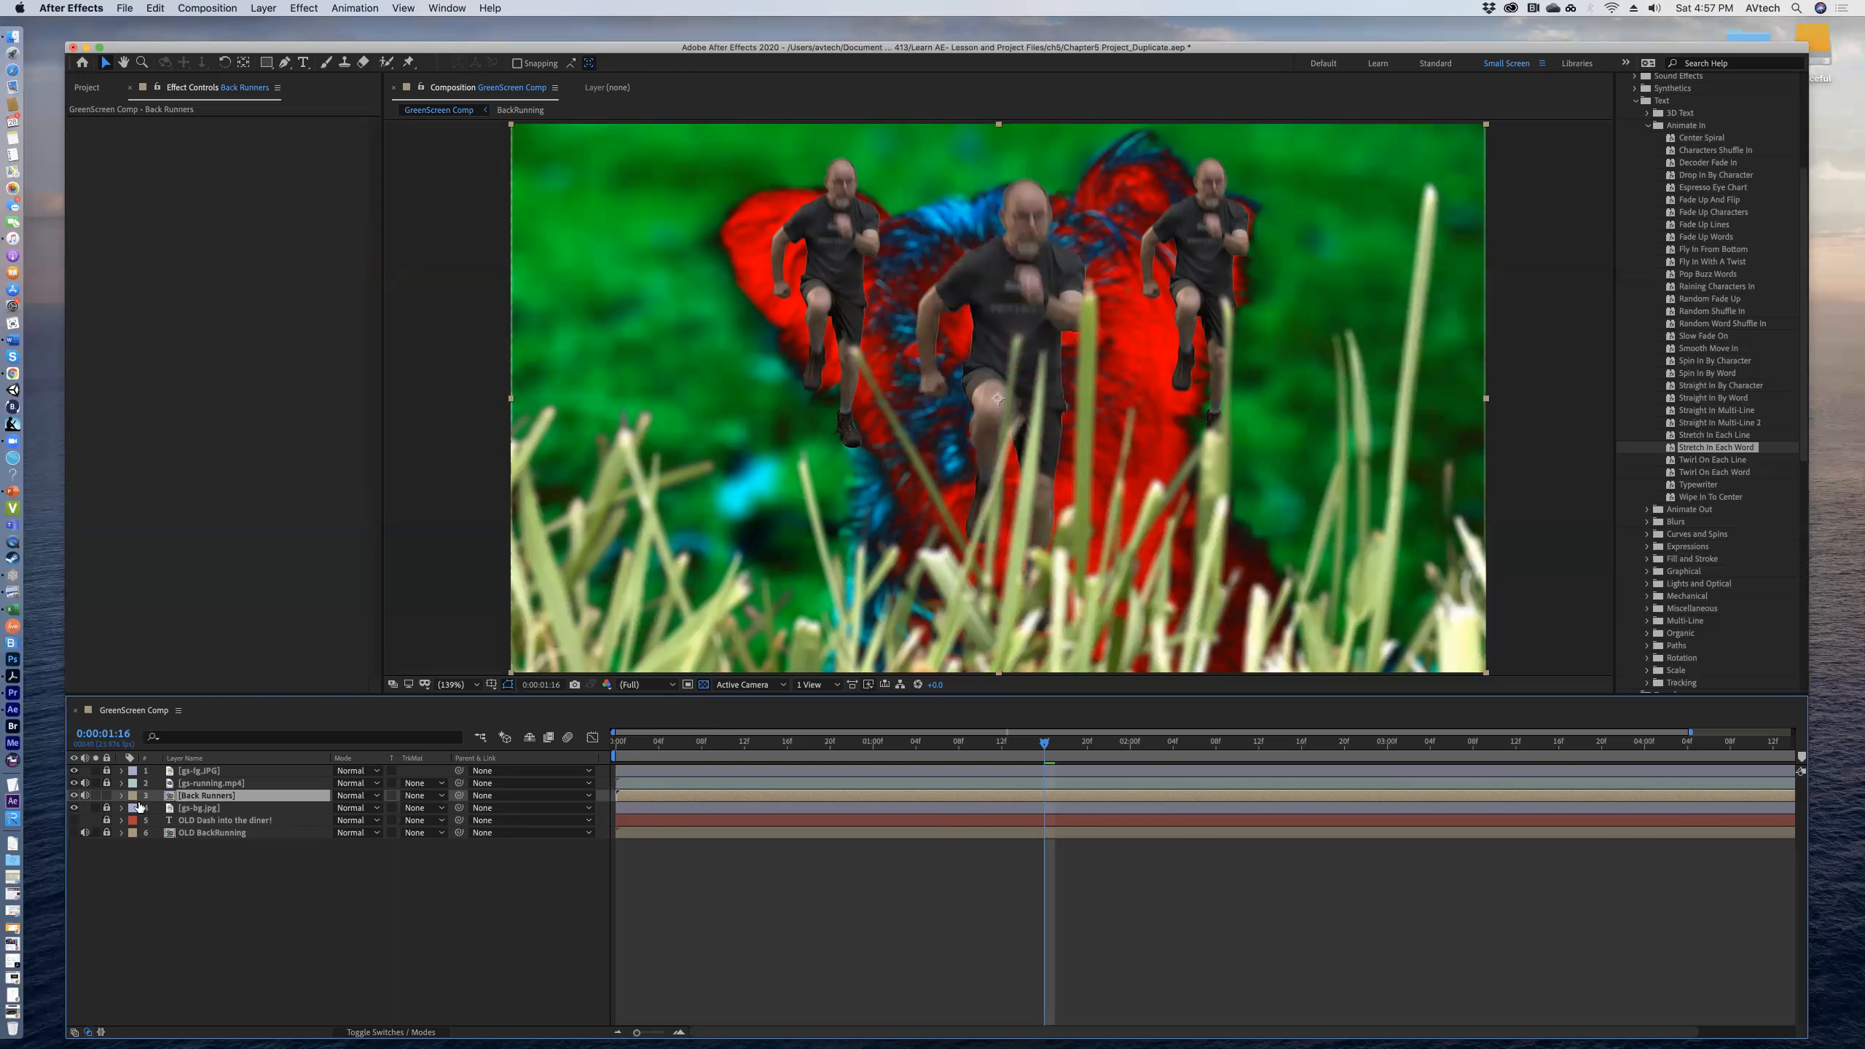
pyautogui.click(108, 805)
pyautogui.click(106, 795)
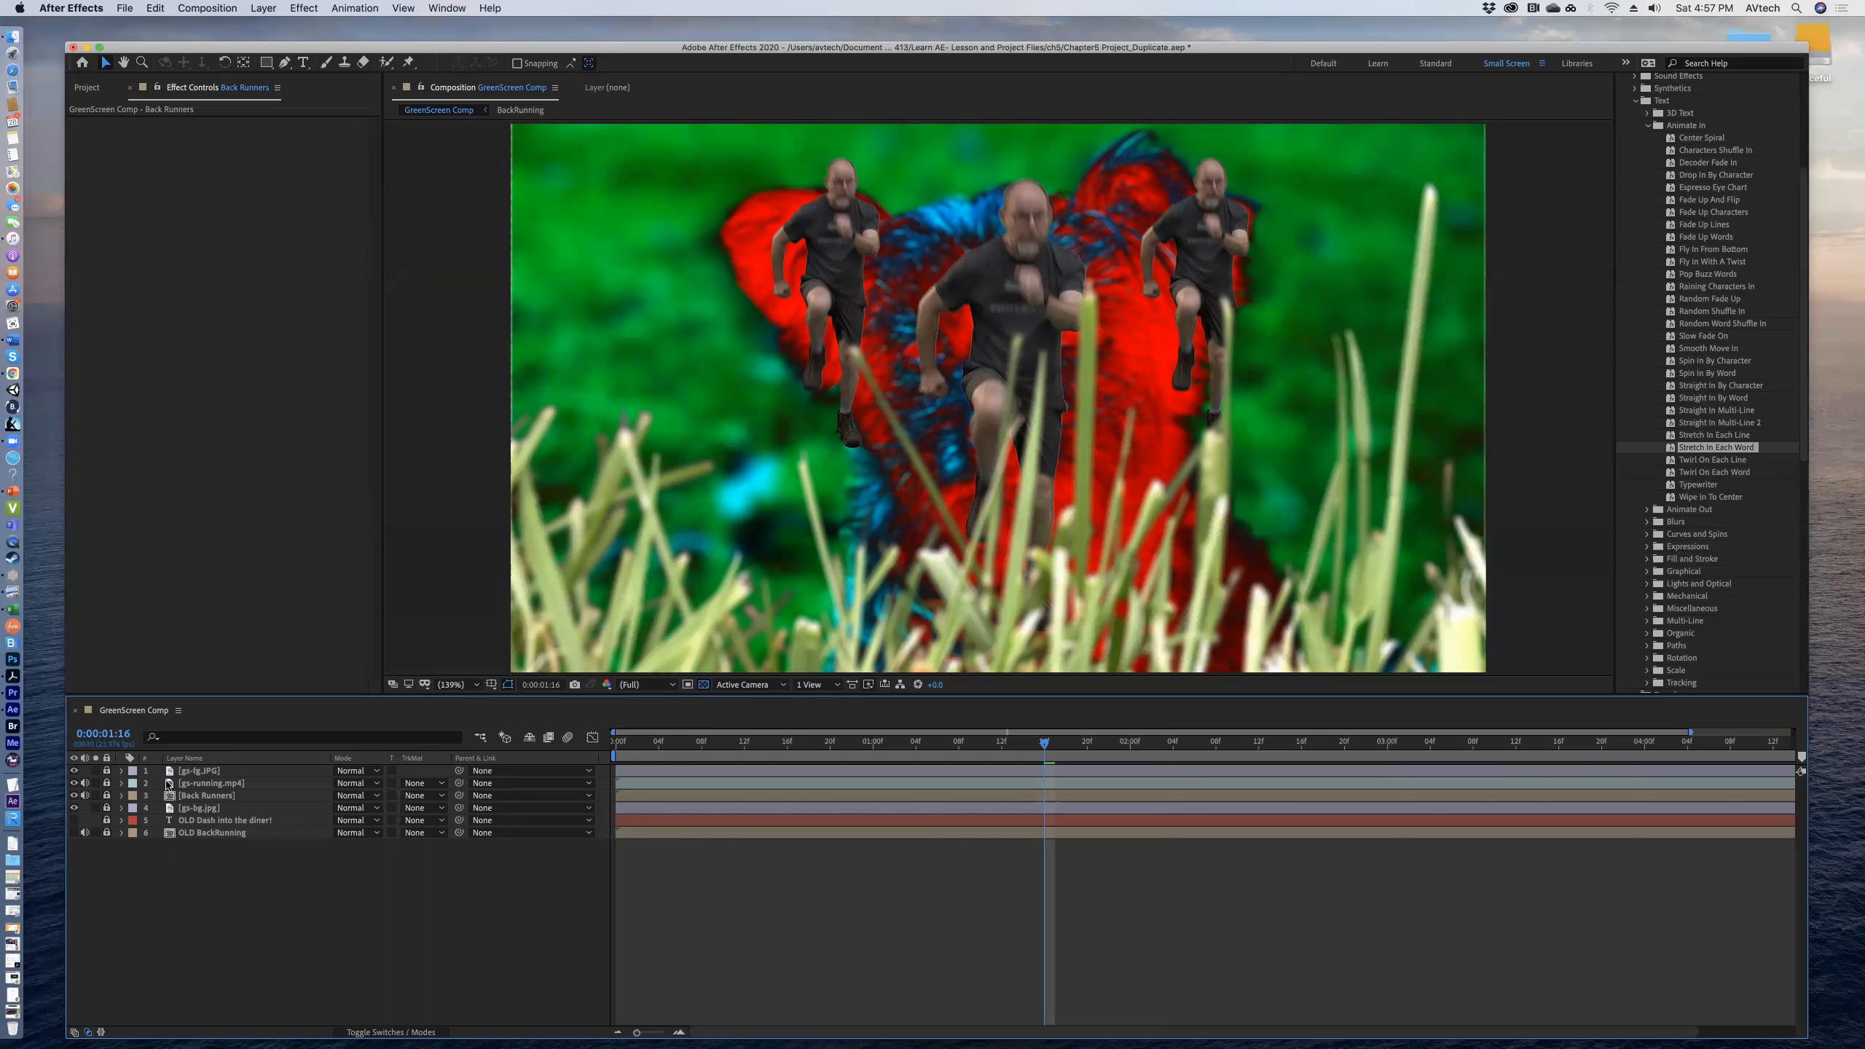
# Add a text layer reading "Dash into the diner!" in the composition.
pyautogui.click(303, 62)
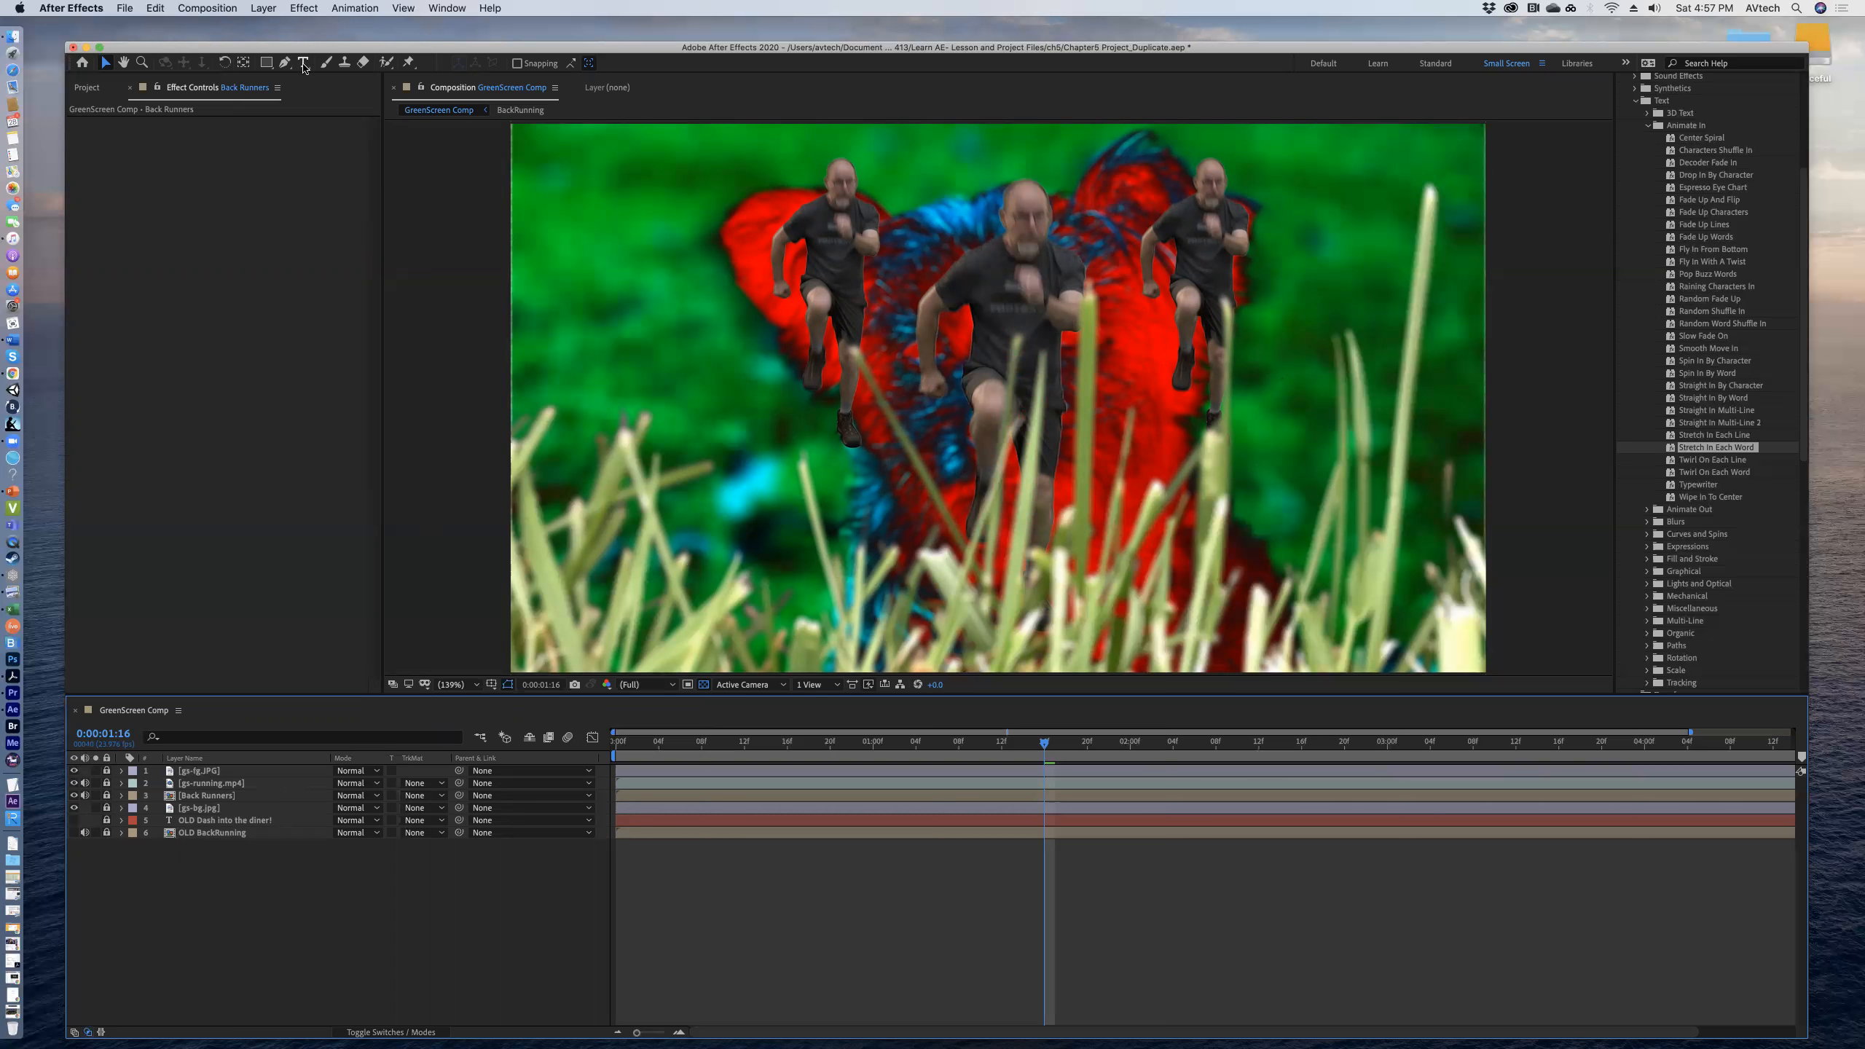
pyautogui.click(608, 366)
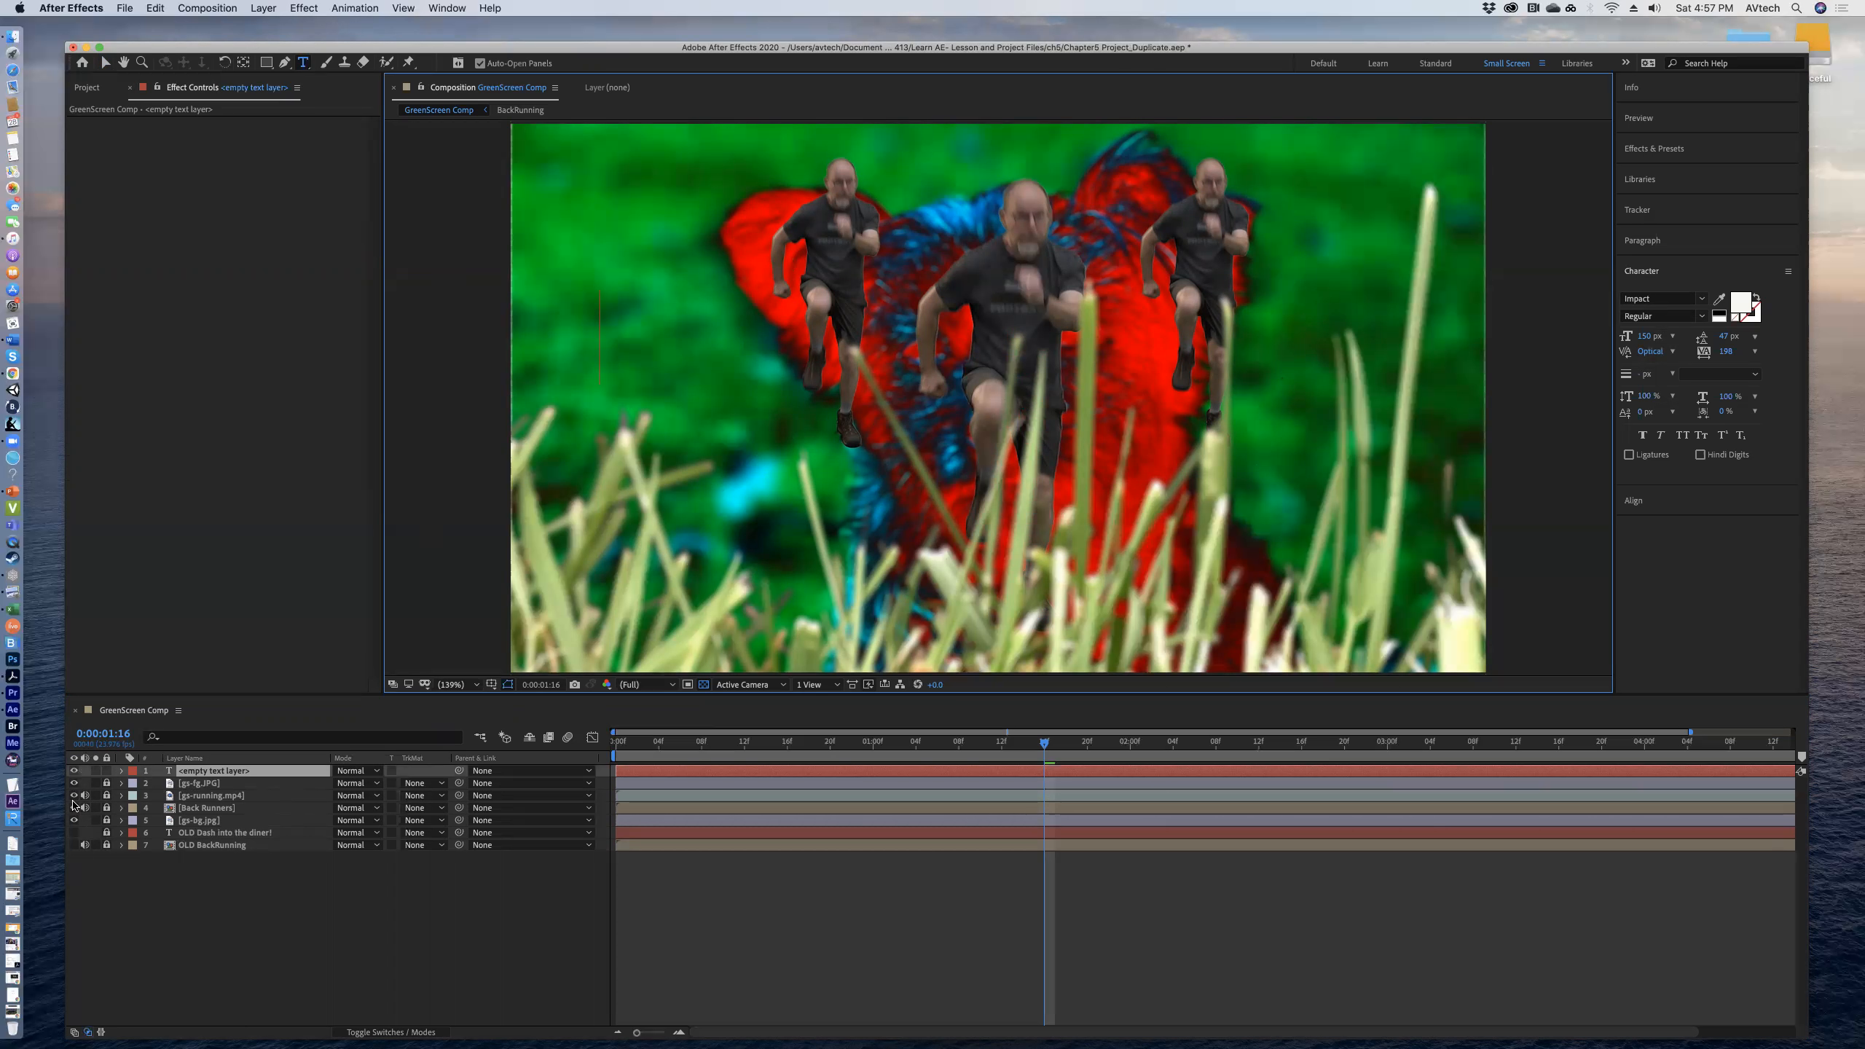
pyautogui.click(83, 845)
pyautogui.write('Das')
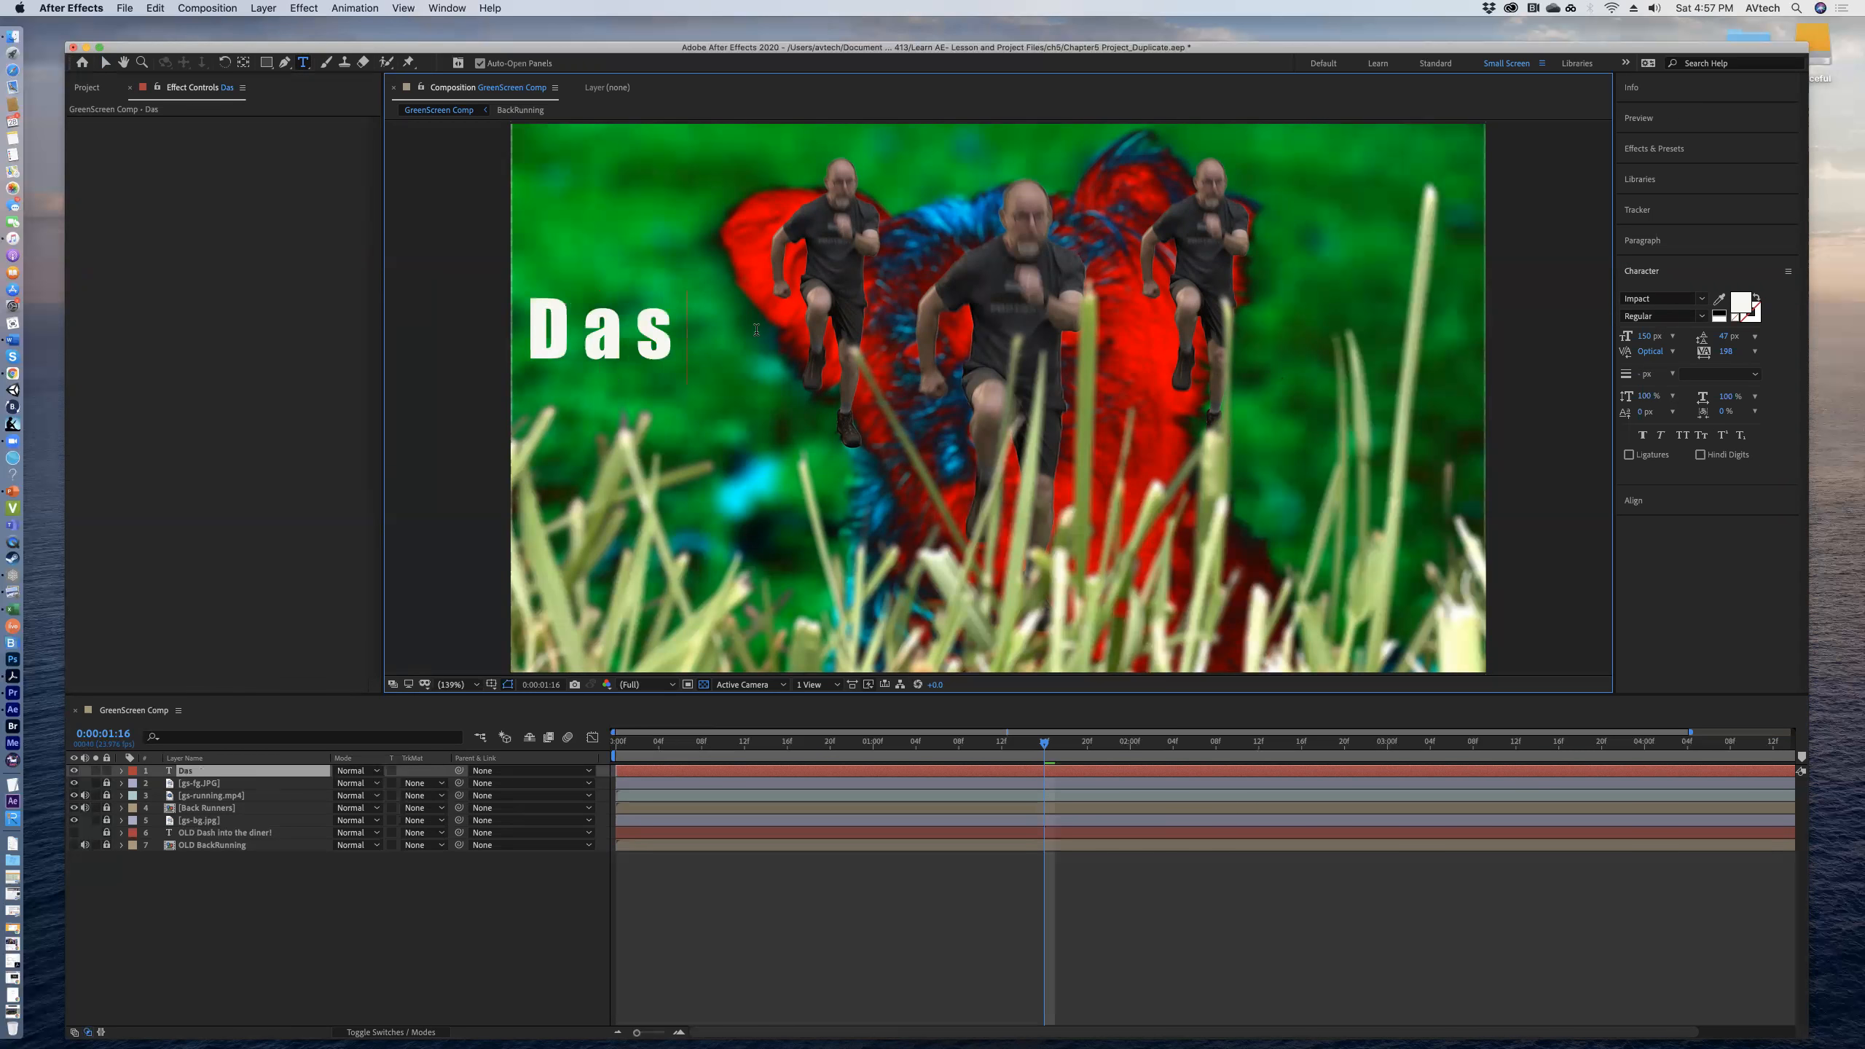
pyautogui.write('h ')
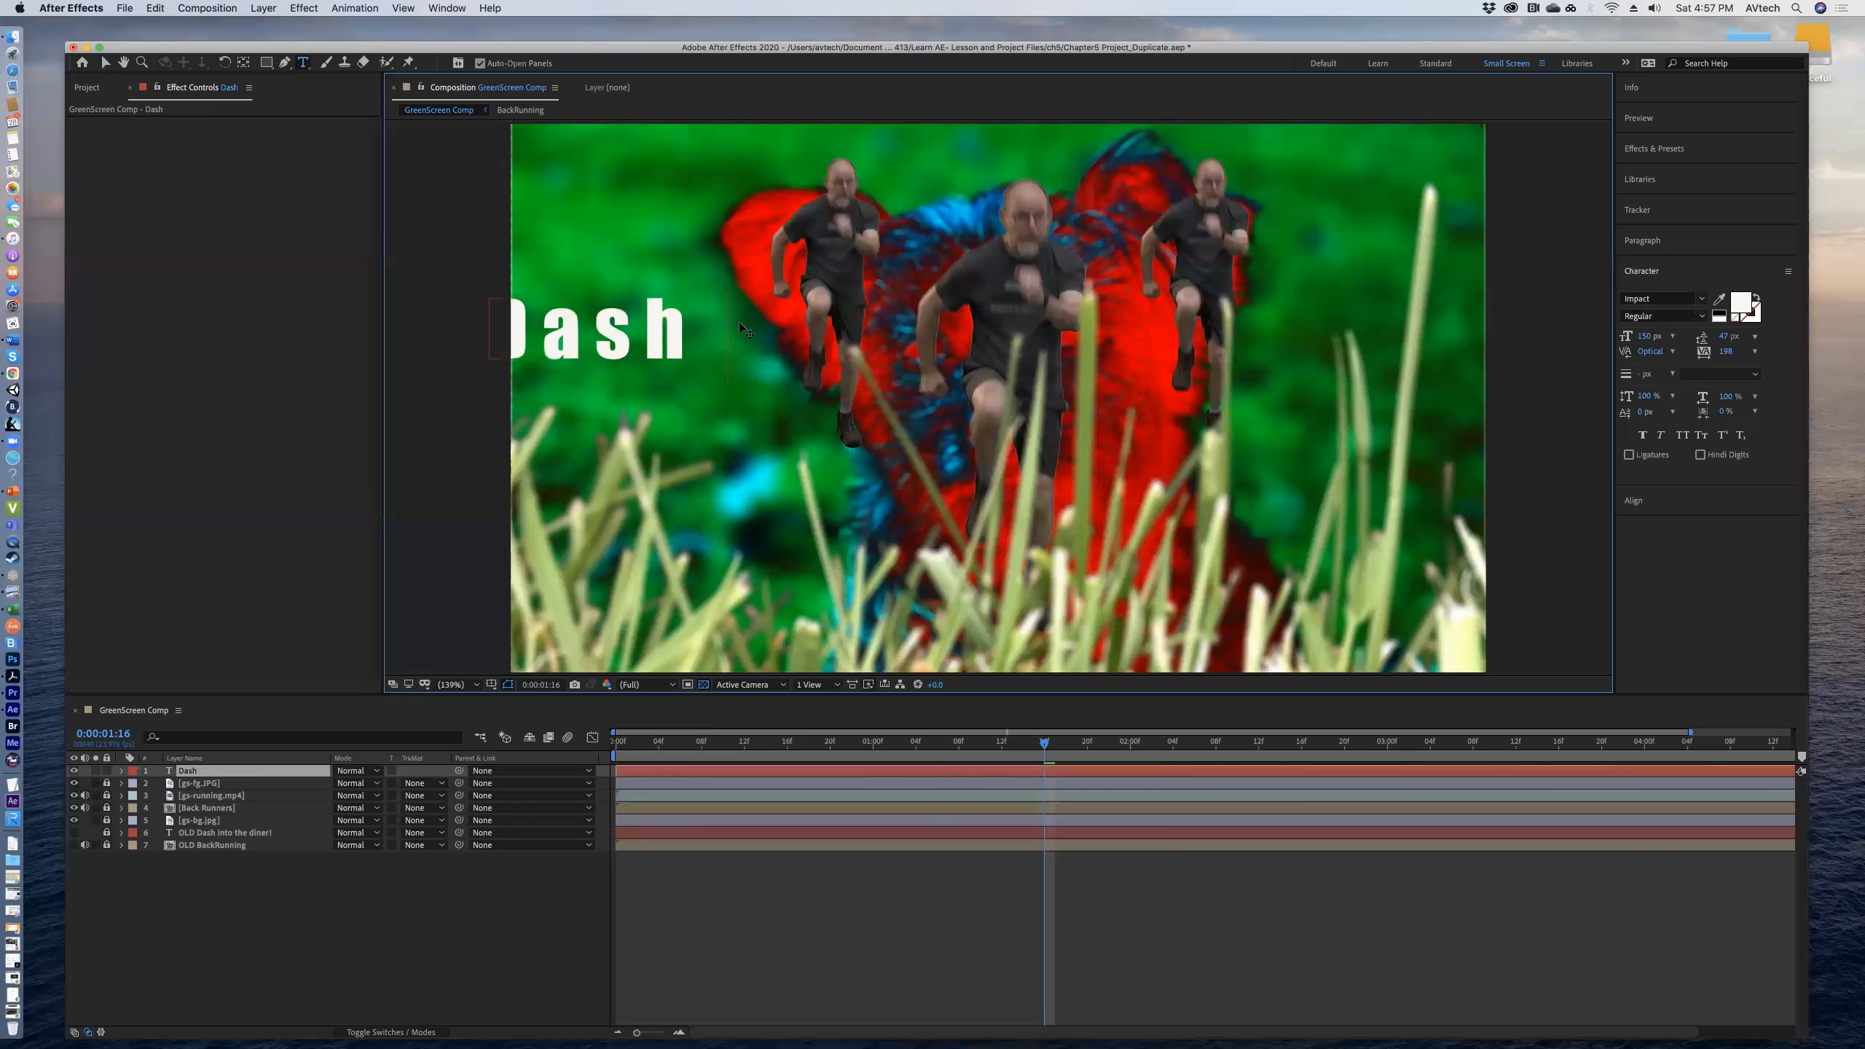
pyautogui.write('into t')
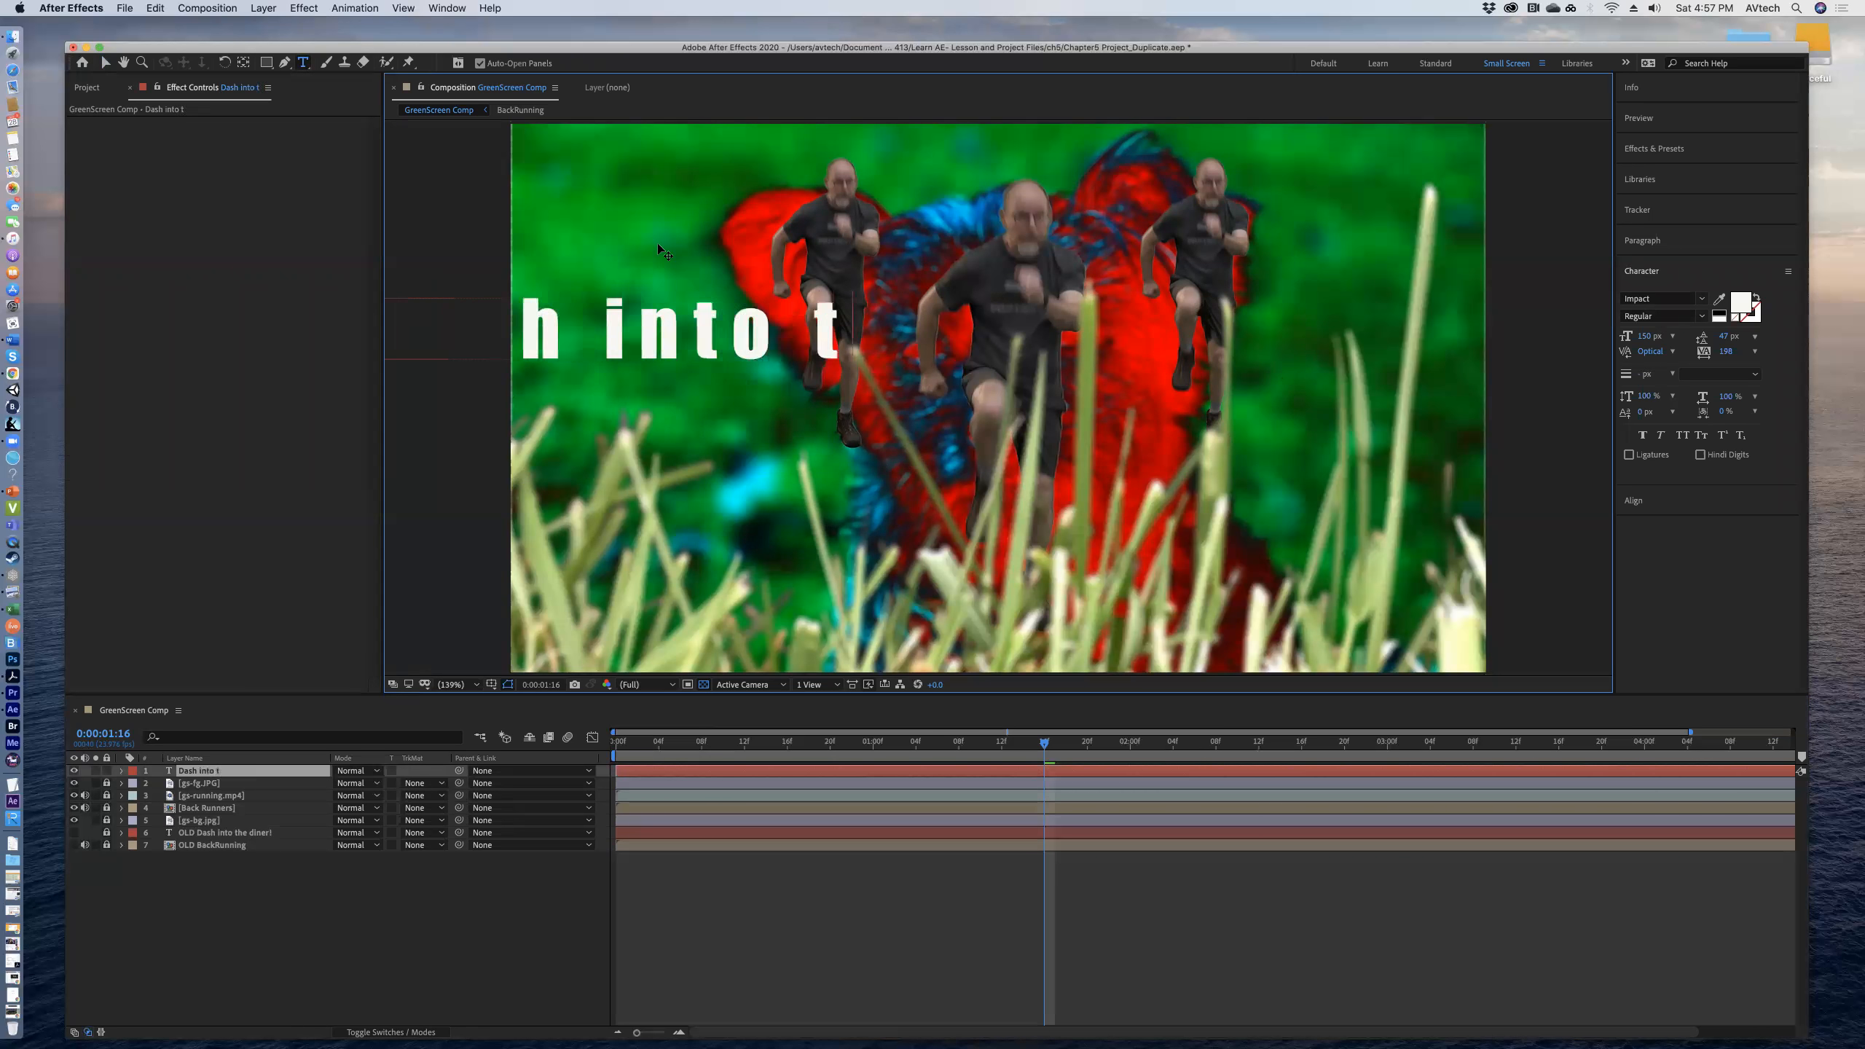
pyautogui.write('he d')
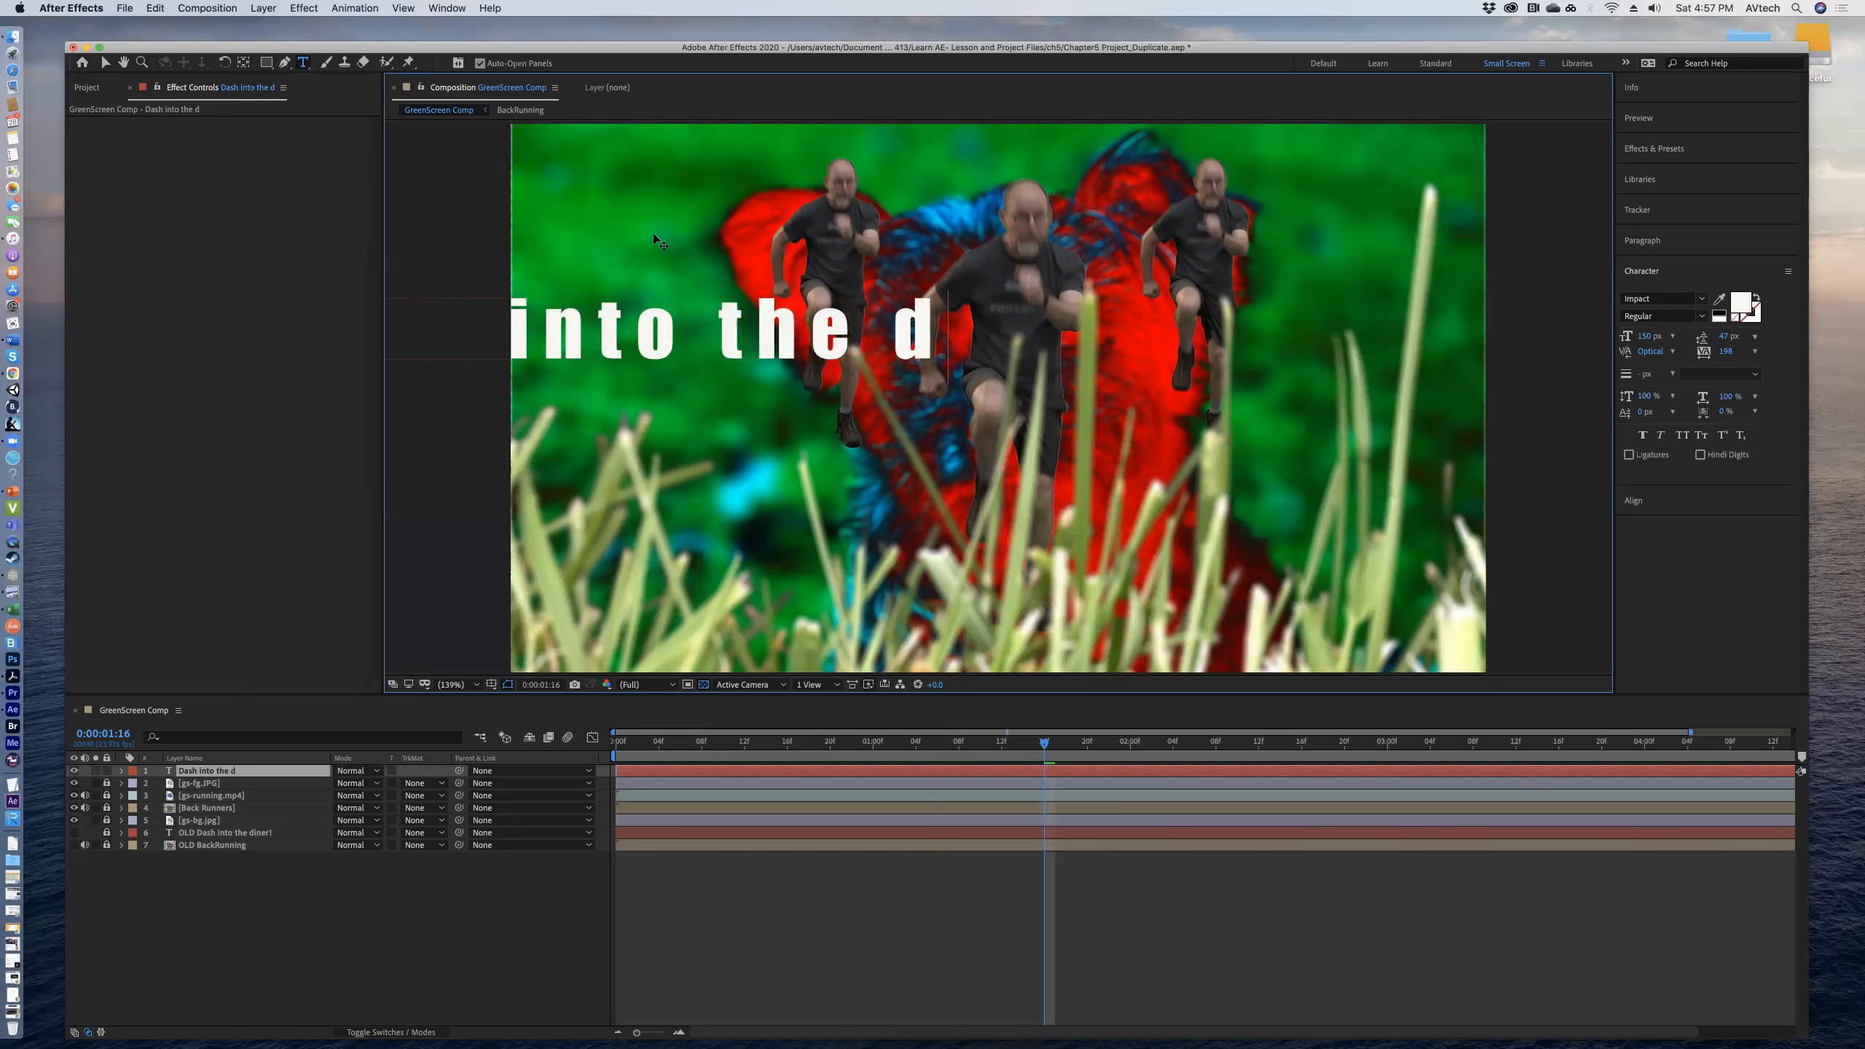
pyautogui.write('iner')
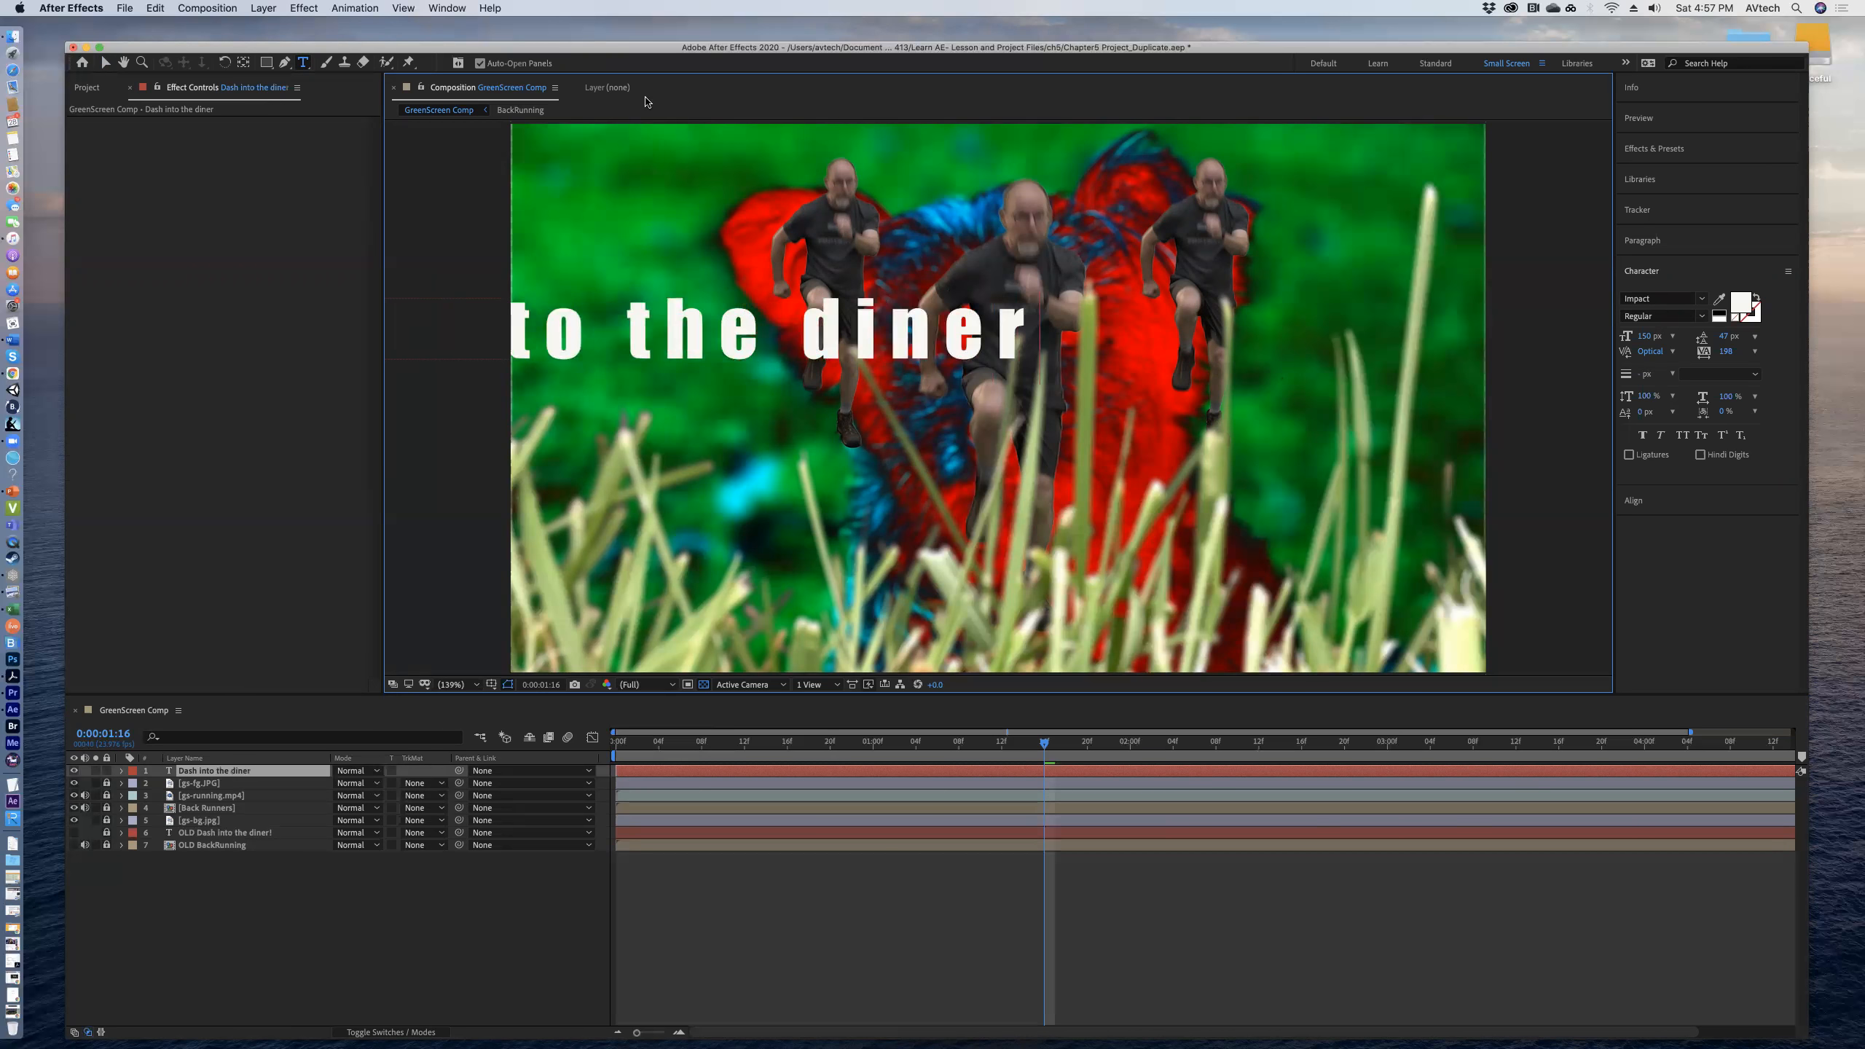
pyautogui.write('!')
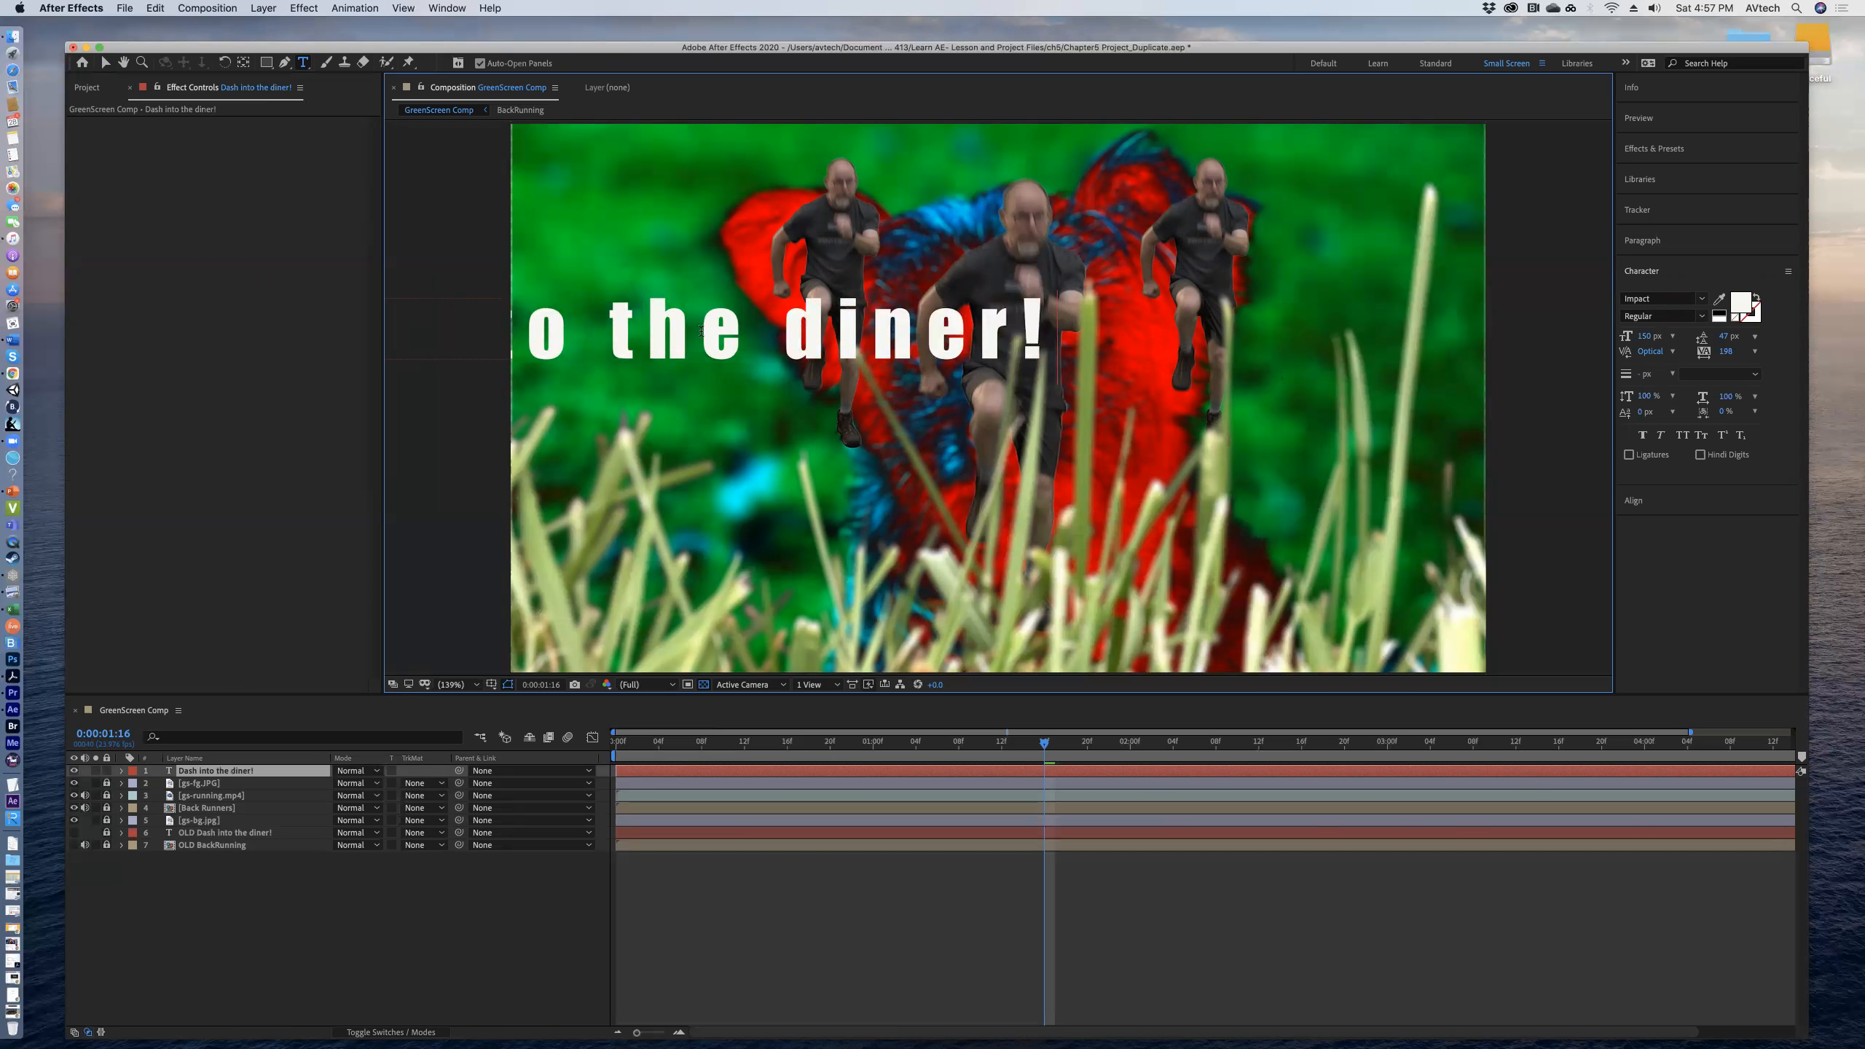
# Center the title horizontally in the frame across the main runner's torso, at about 961, 473.
pyautogui.click(107, 63)
pyautogui.moveTo(644, 342); pyautogui.dragTo(1047, 346)
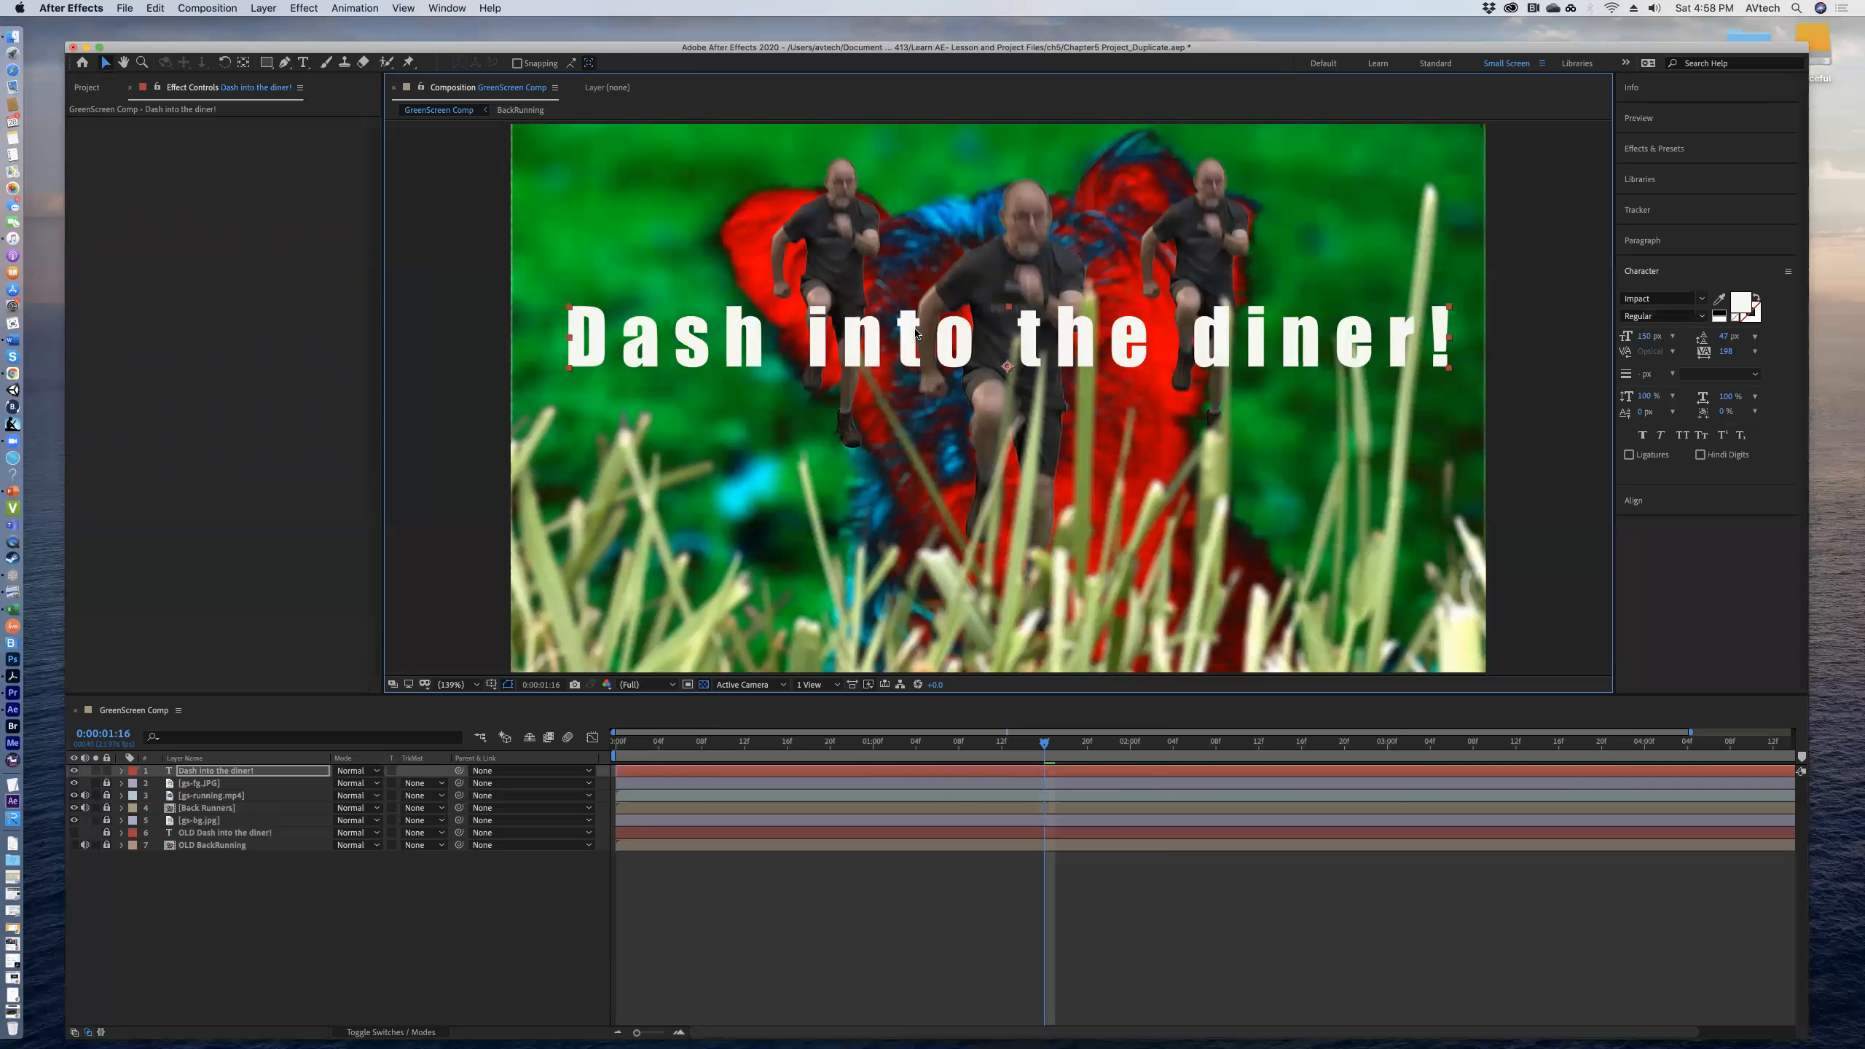
pyautogui.press('Left')
pyautogui.press('Left')
pyautogui.press('Left')
pyautogui.press('Left')
pyautogui.press('Left')
pyautogui.press('Left')
pyautogui.press('Left')
pyautogui.press('Left')
pyautogui.press('Left')
pyautogui.press('Left')
pyautogui.press('Left')
pyautogui.press('Left')
pyautogui.press('Up')
pyautogui.press('Up')
pyautogui.press('Up')
pyautogui.press('Up')
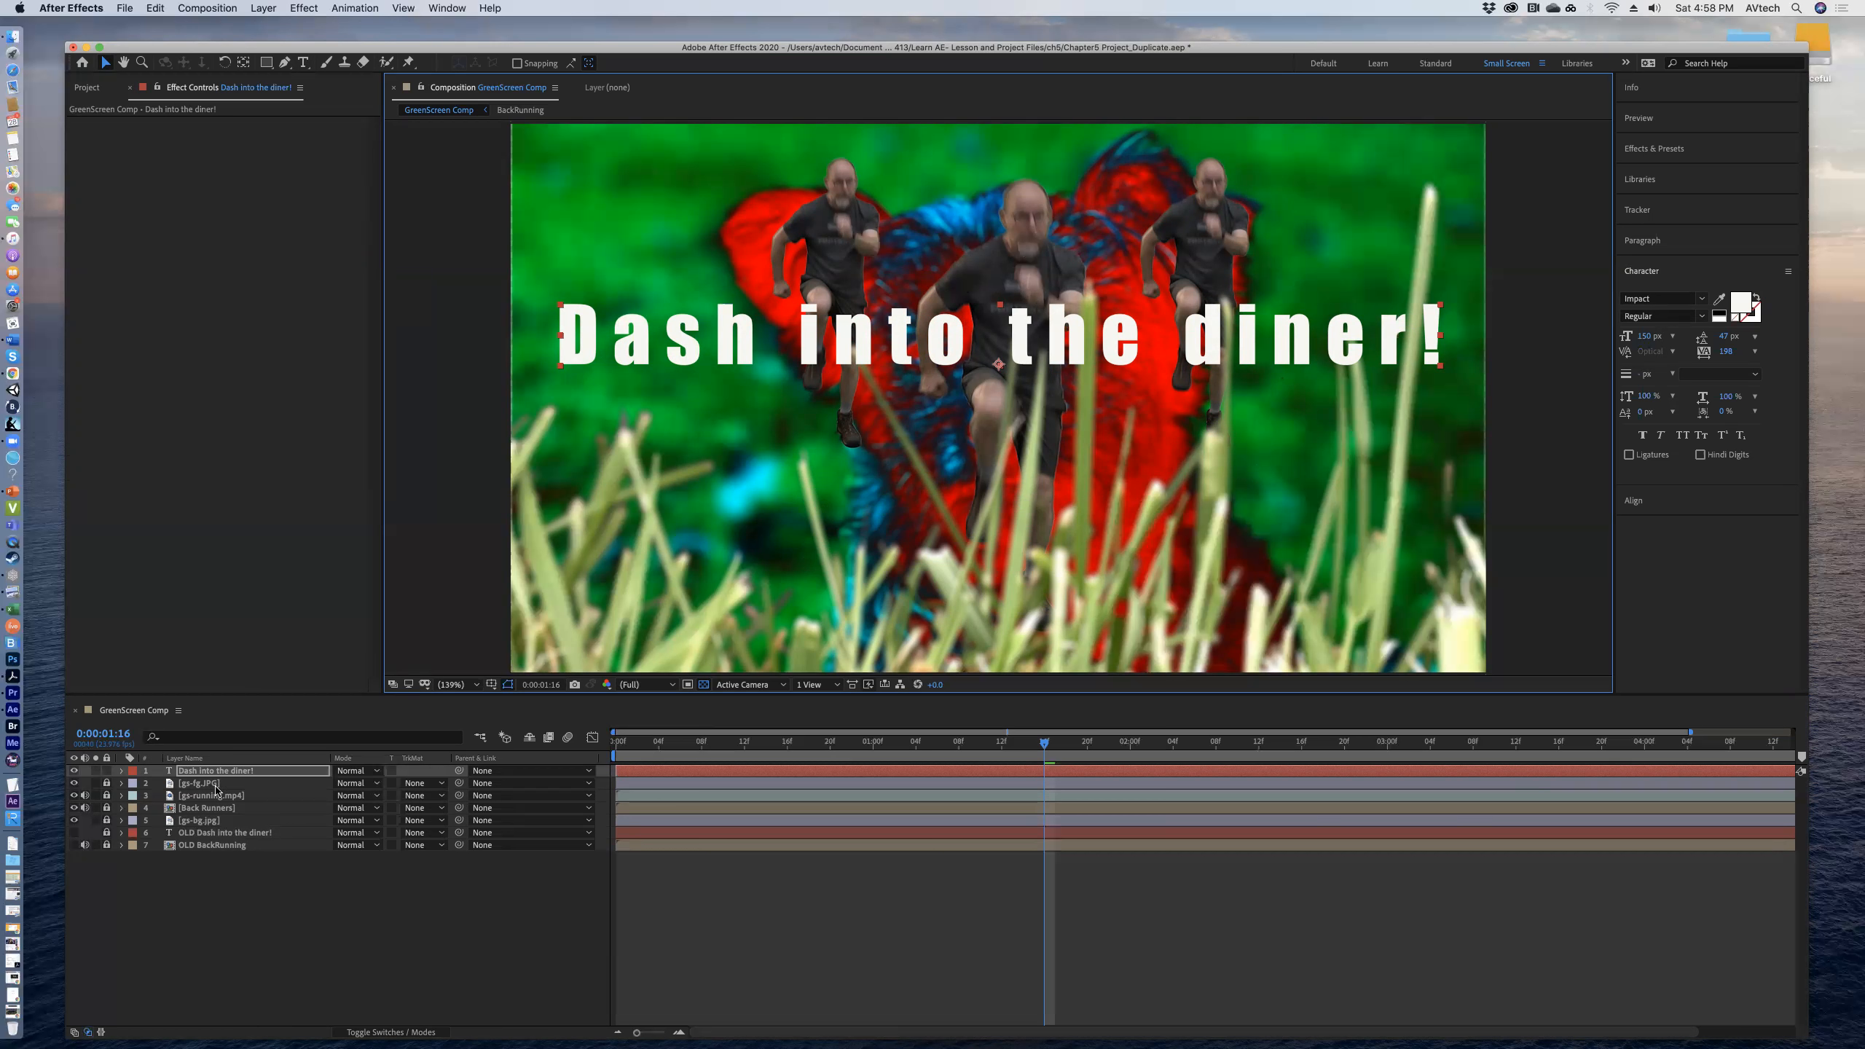
# Move the title layer between gs-running.mp4 and Back Runners, and check the stacking by toggling the layers' visibility.
pyautogui.moveTo(217, 772); pyautogui.dragTo(221, 801)
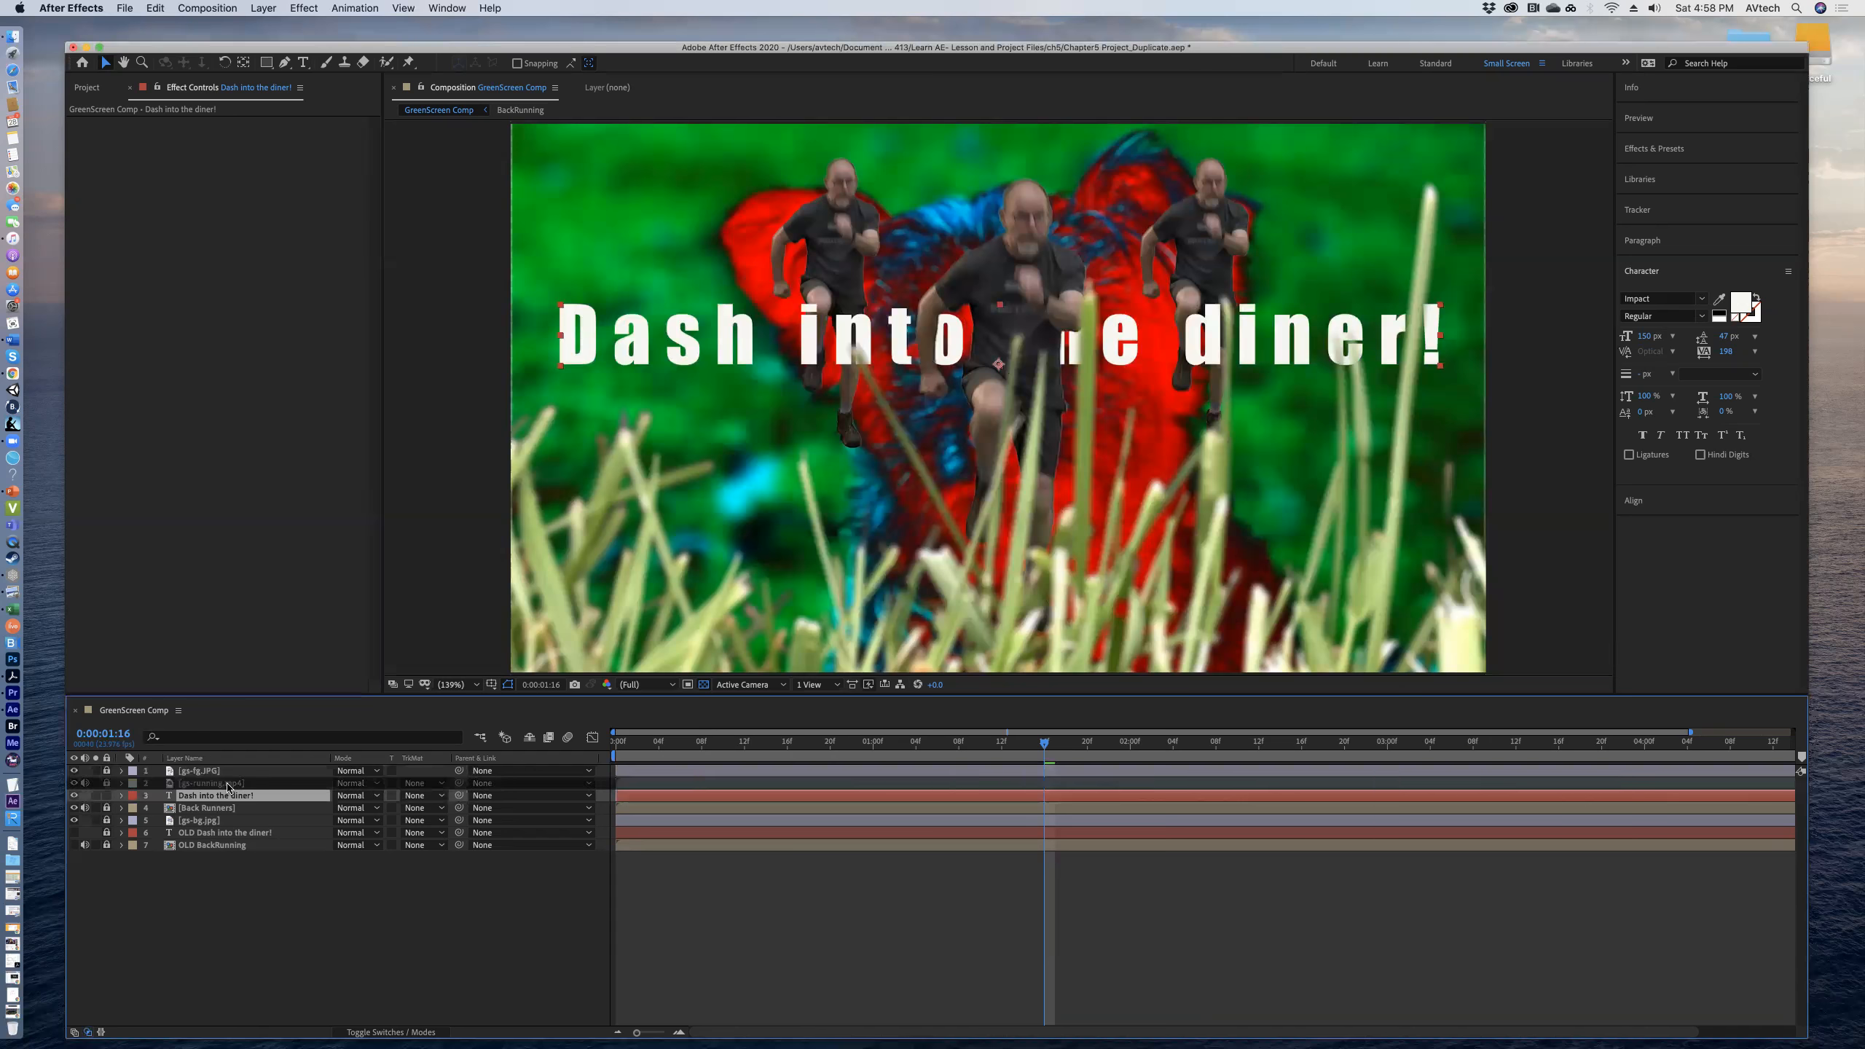
pyautogui.press('F2')
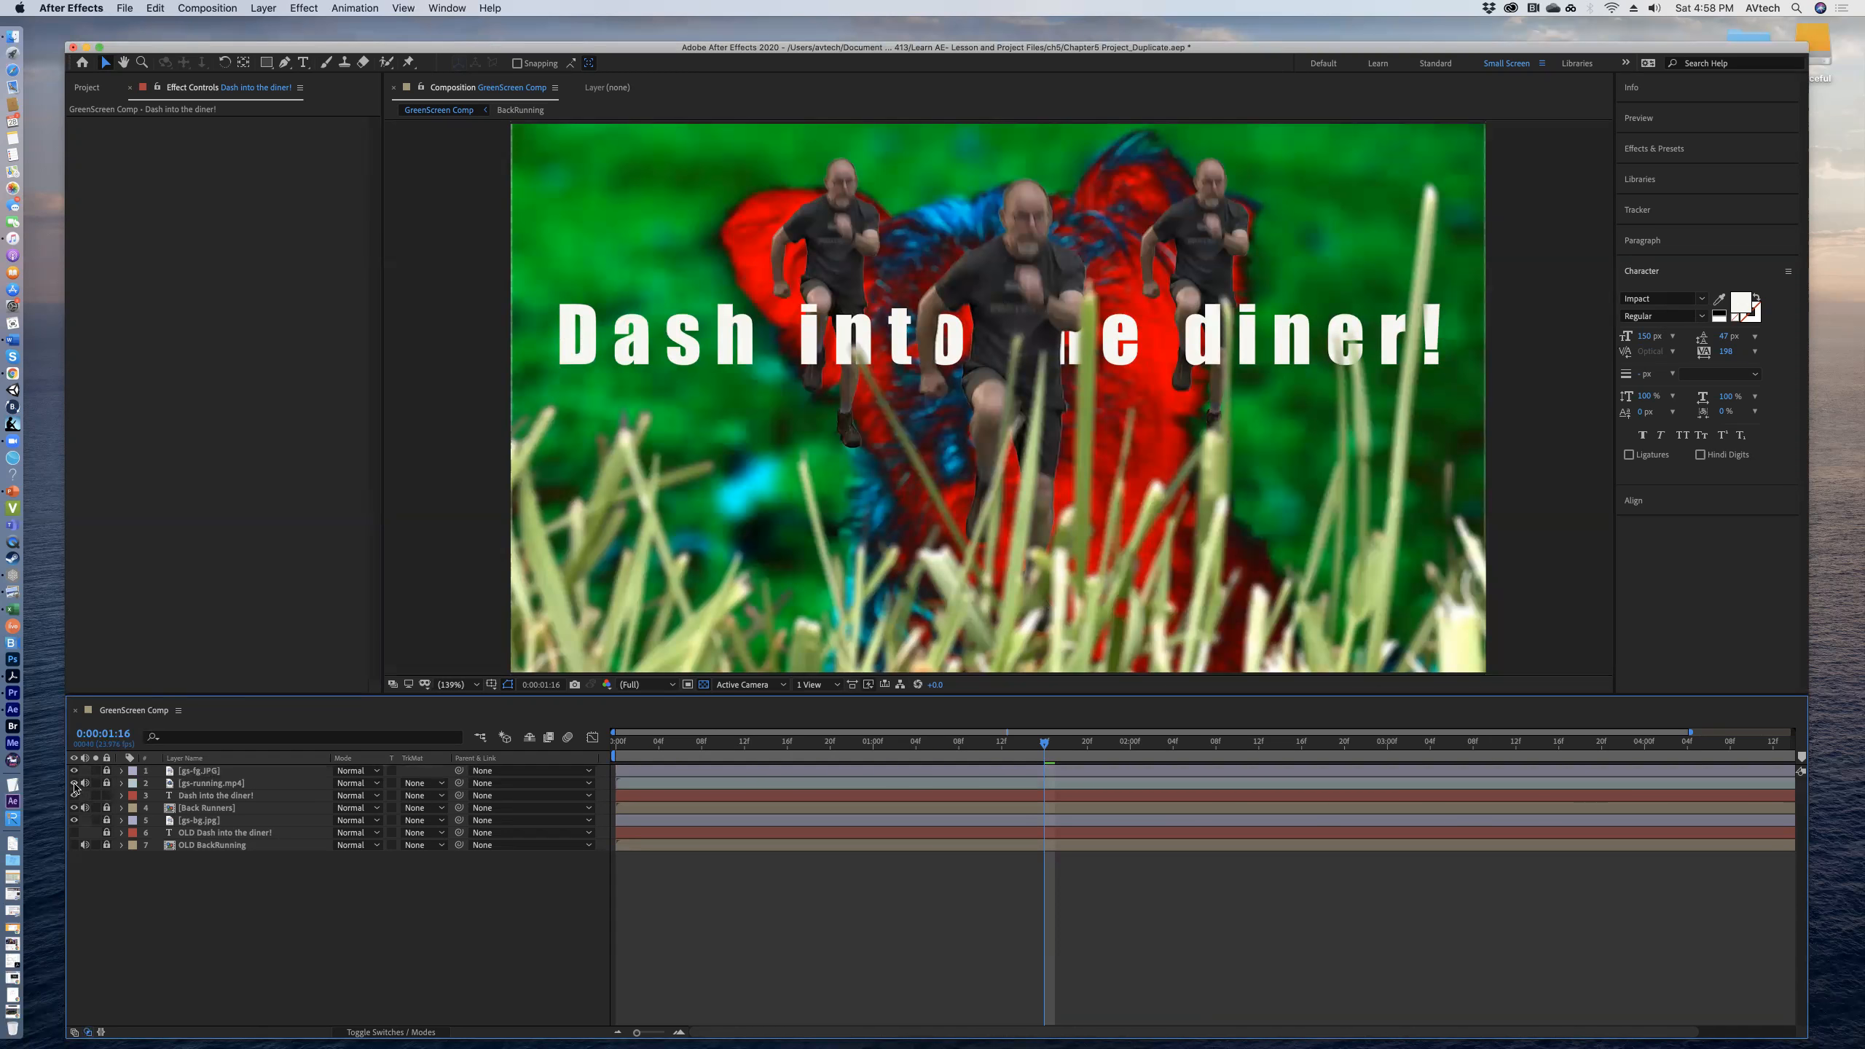
pyautogui.click(74, 783)
pyautogui.click(75, 783)
pyautogui.click(75, 796)
pyautogui.click(74, 807)
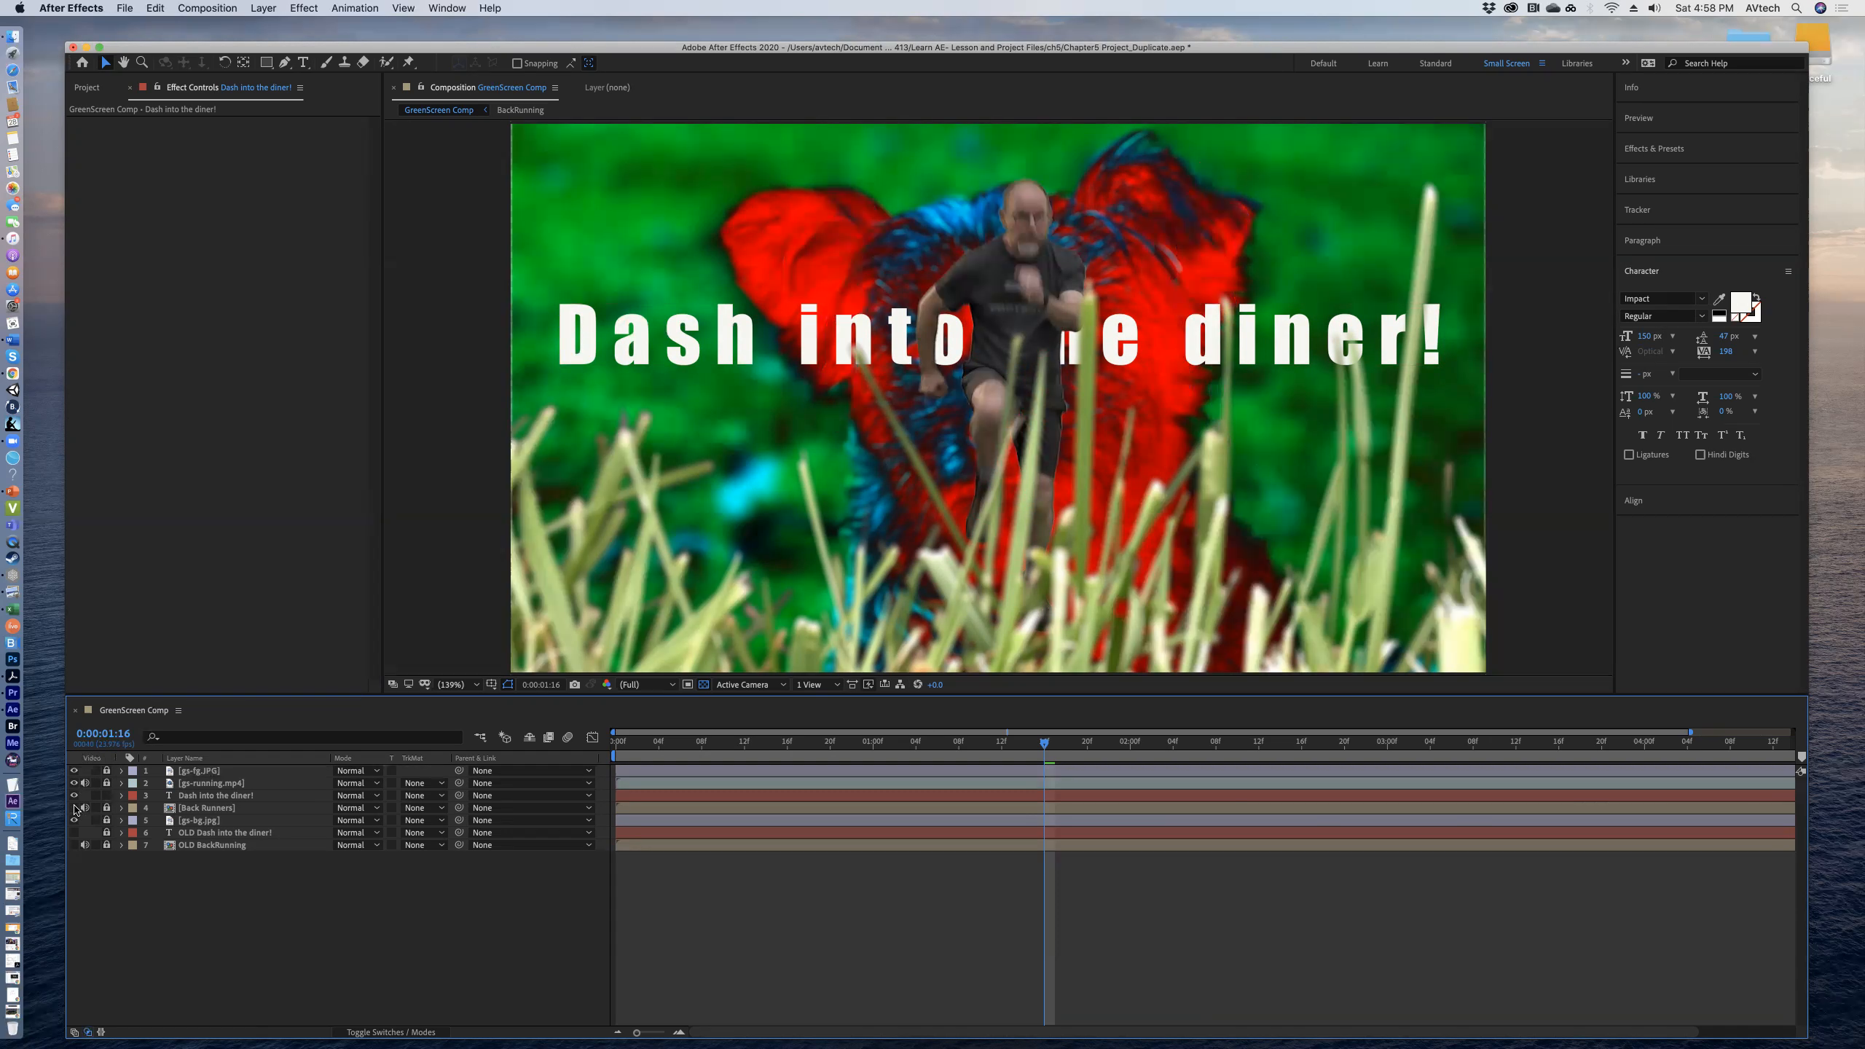
pyautogui.click(74, 807)
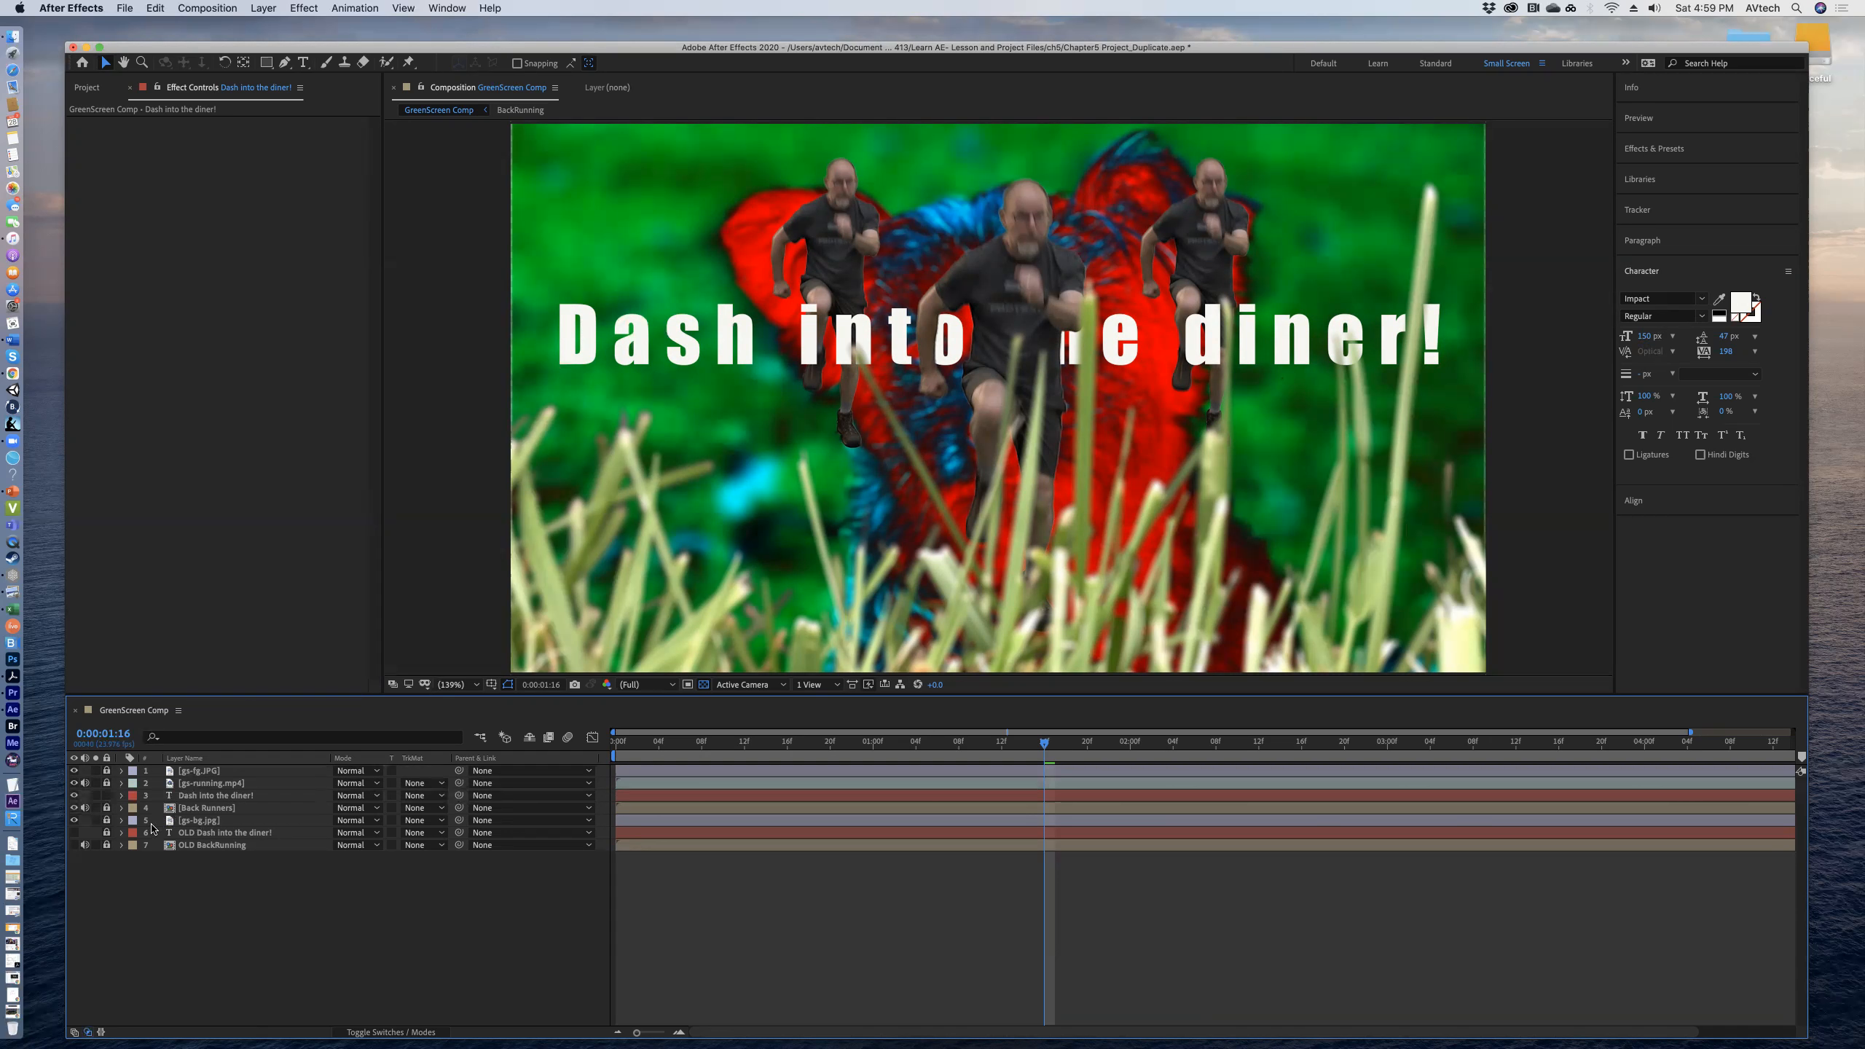
# Look over the title layer's Transform properties, collapse them, and switch to the Default workspace.
pyautogui.click(120, 796)
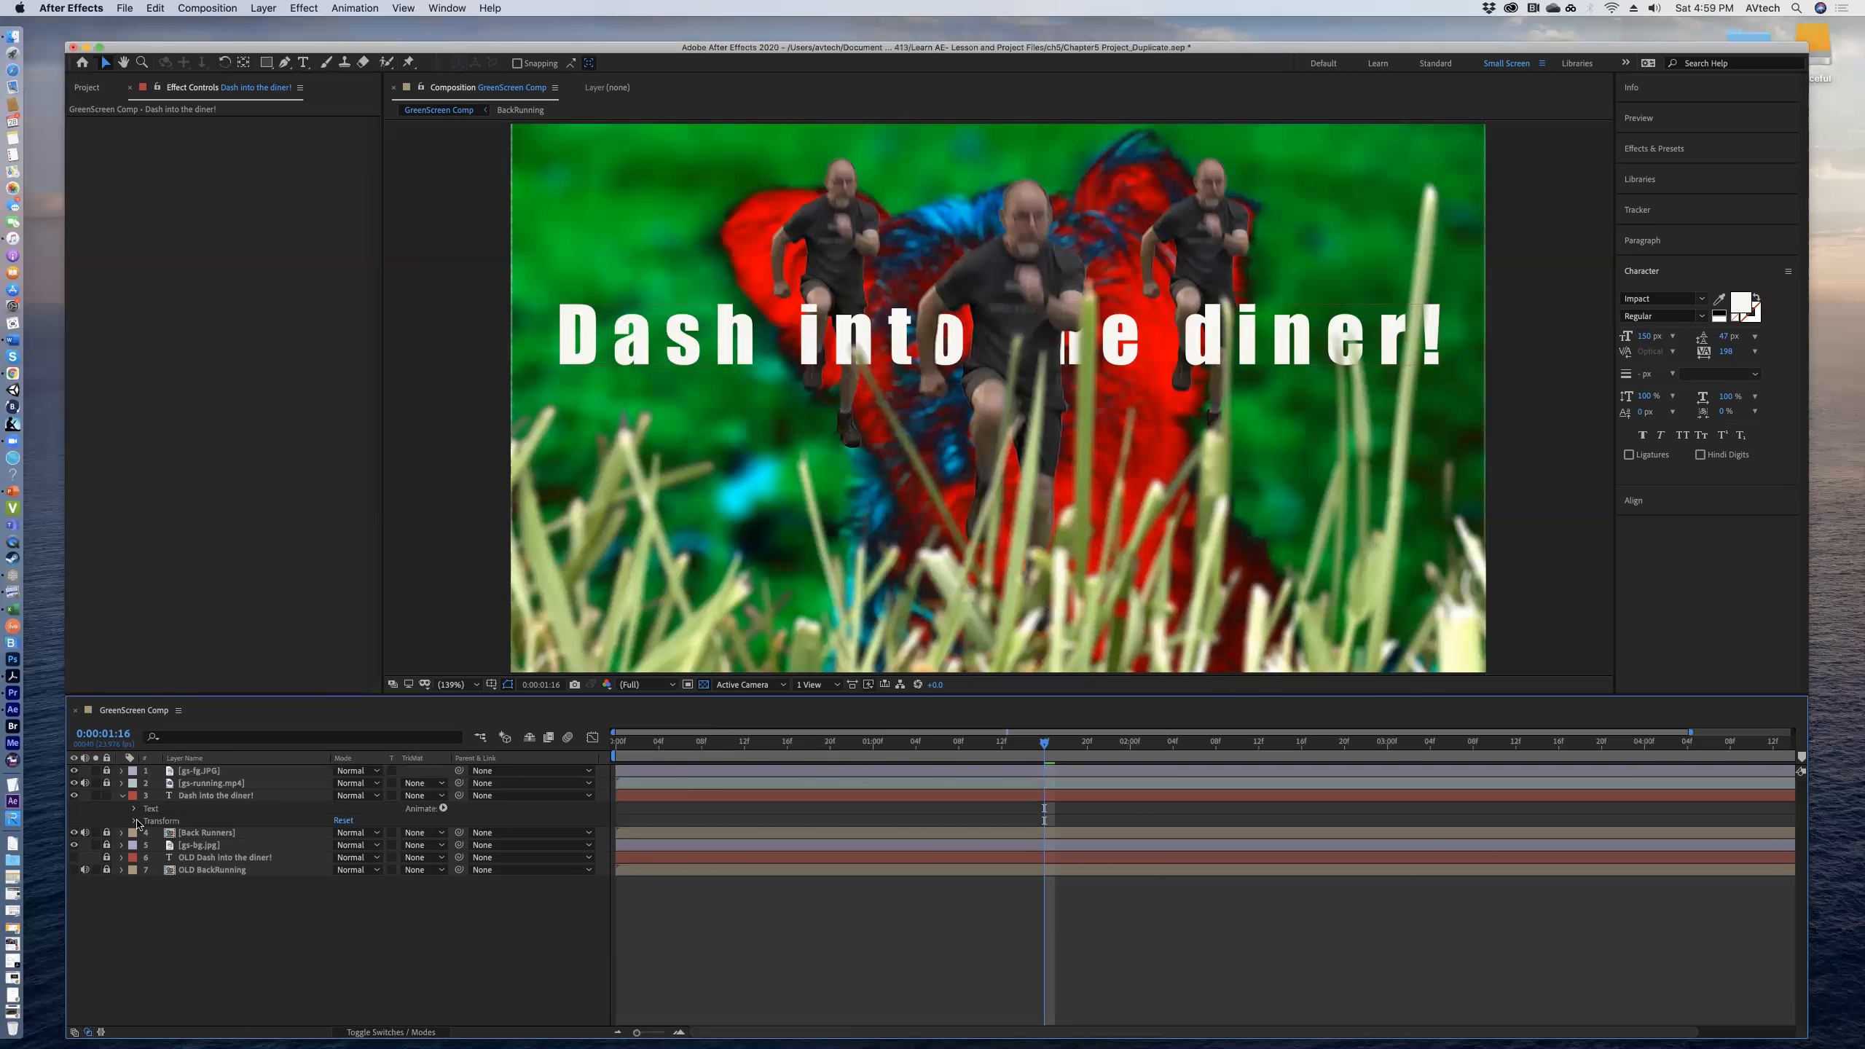
pyautogui.click(134, 820)
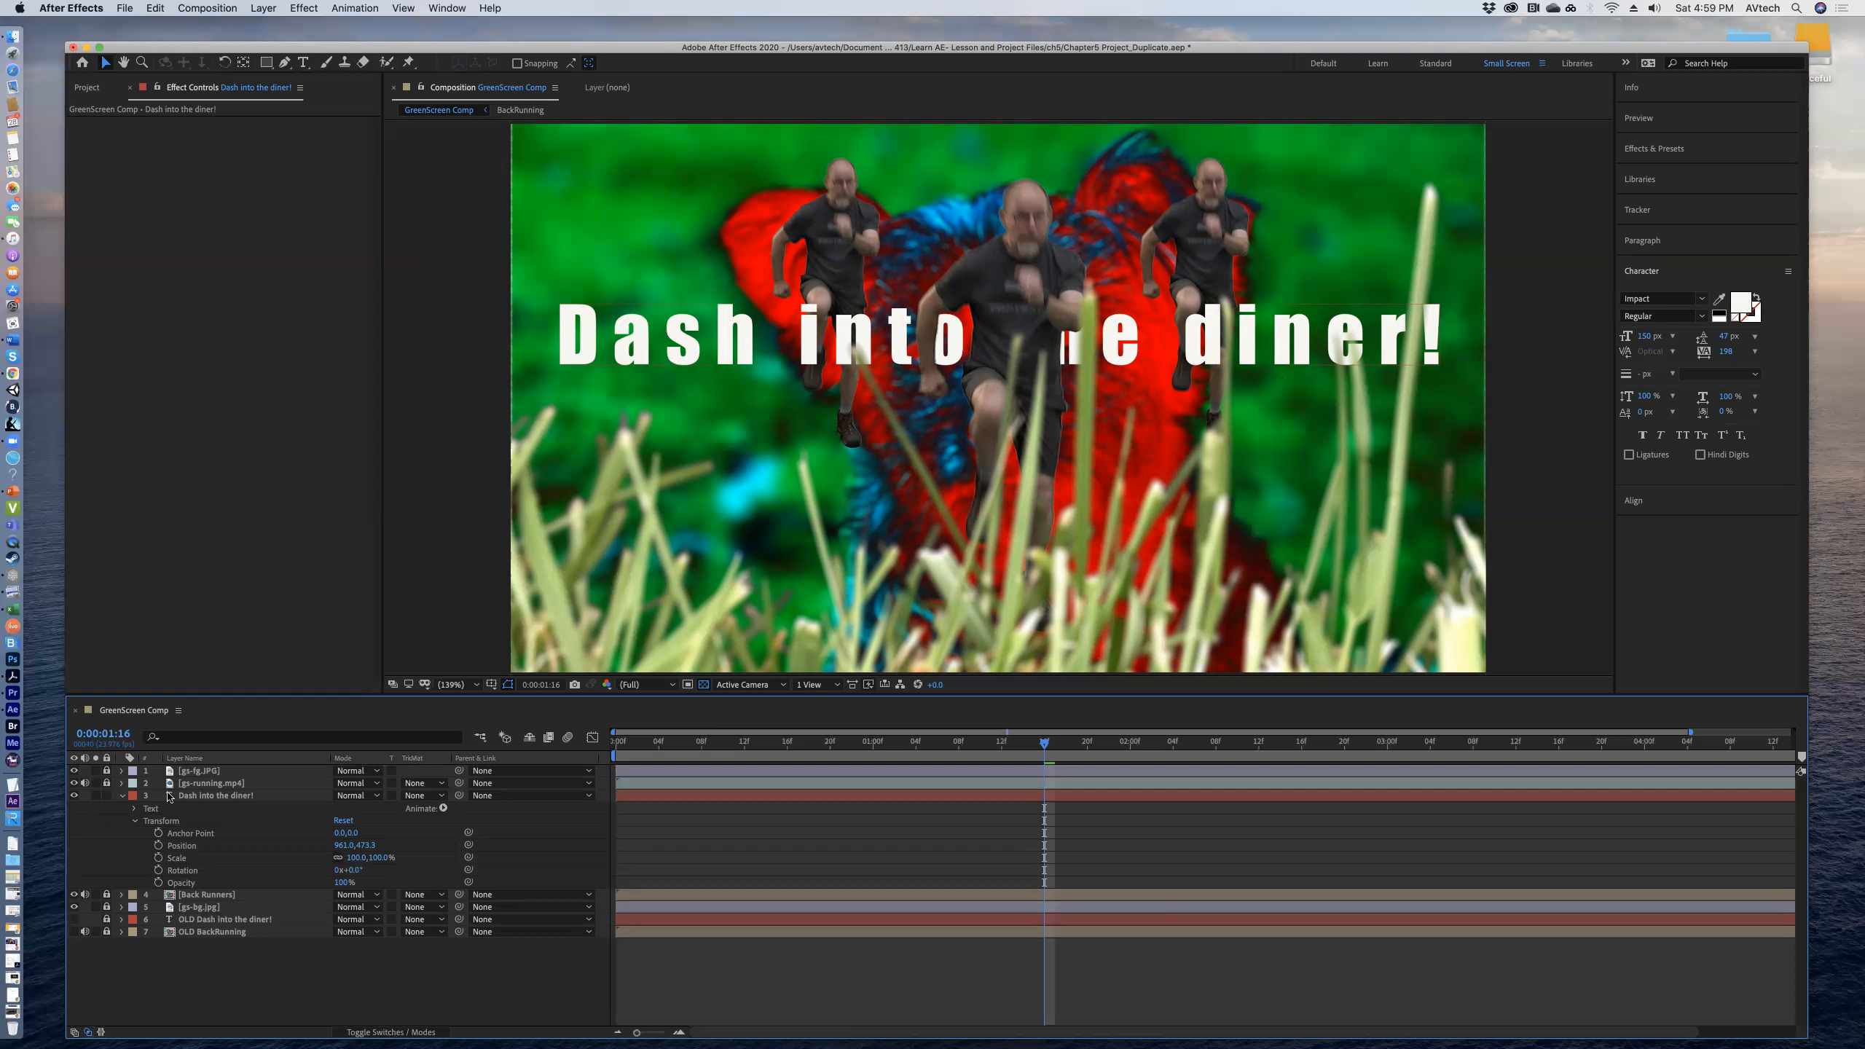
pyautogui.click(121, 795)
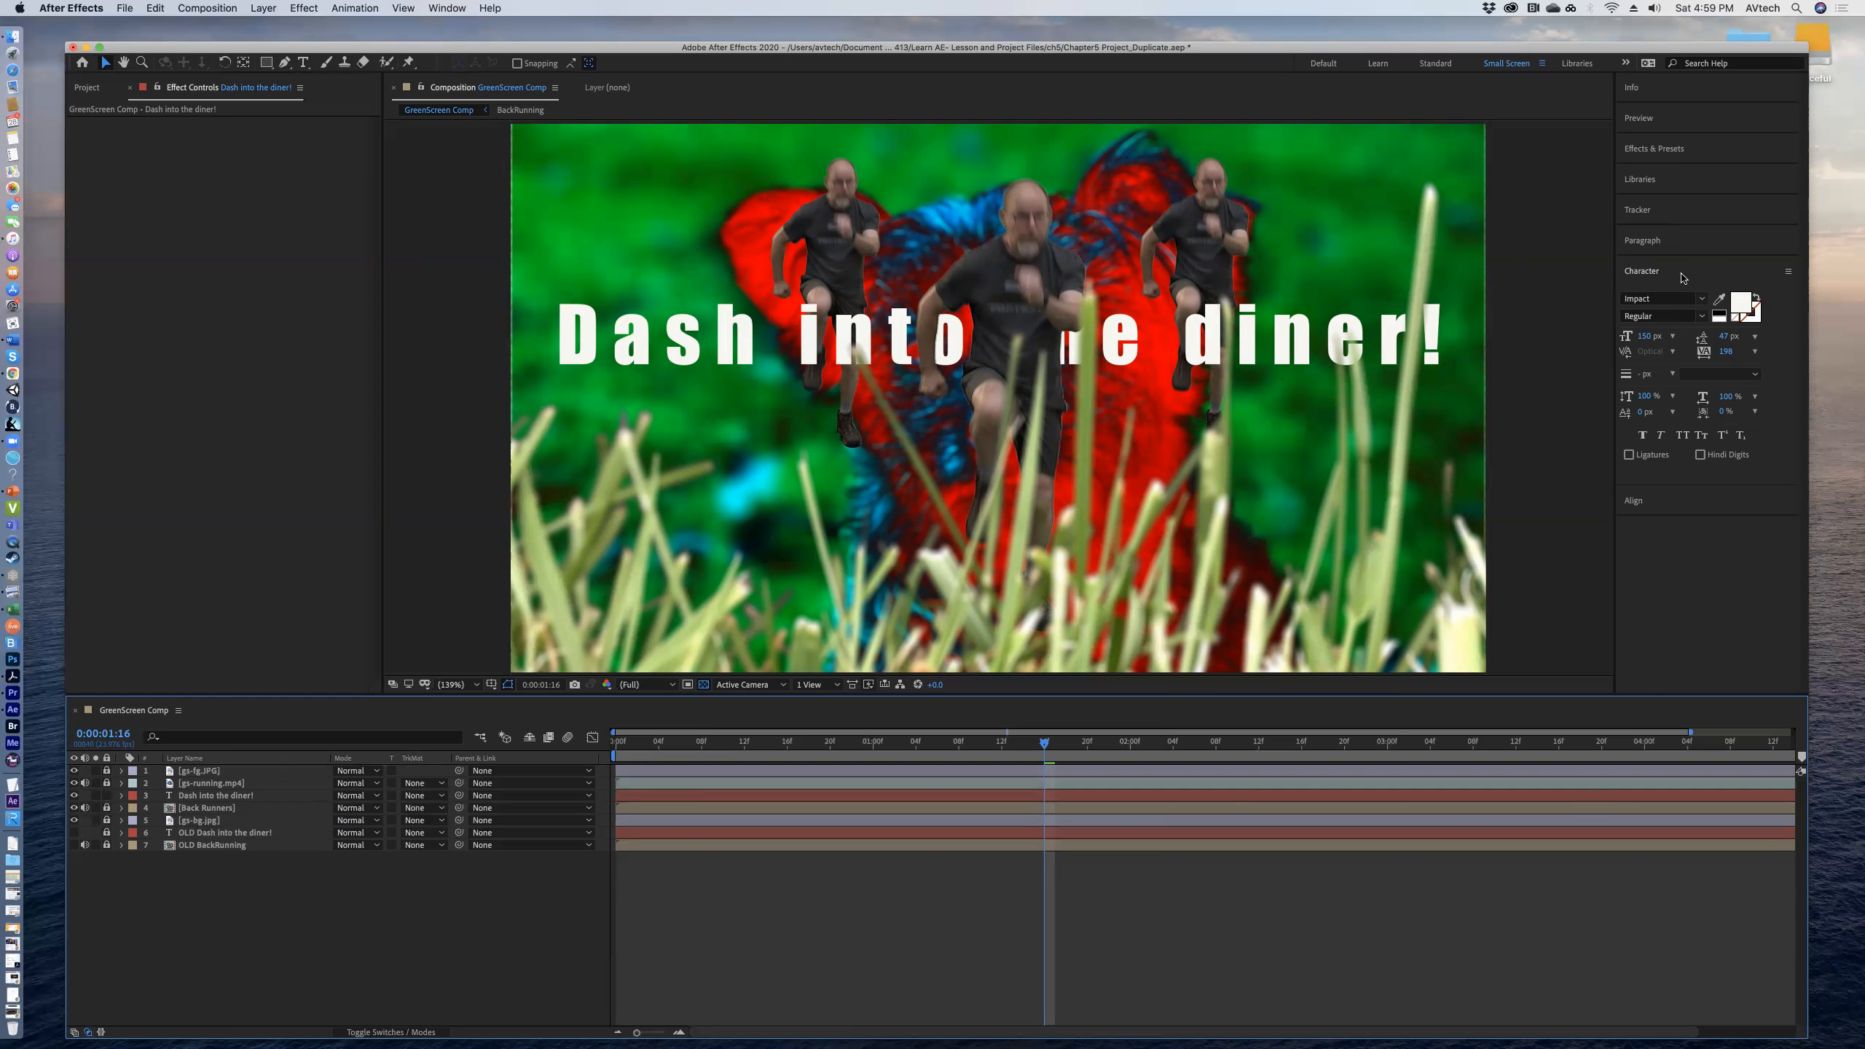
pyautogui.click(1330, 66)
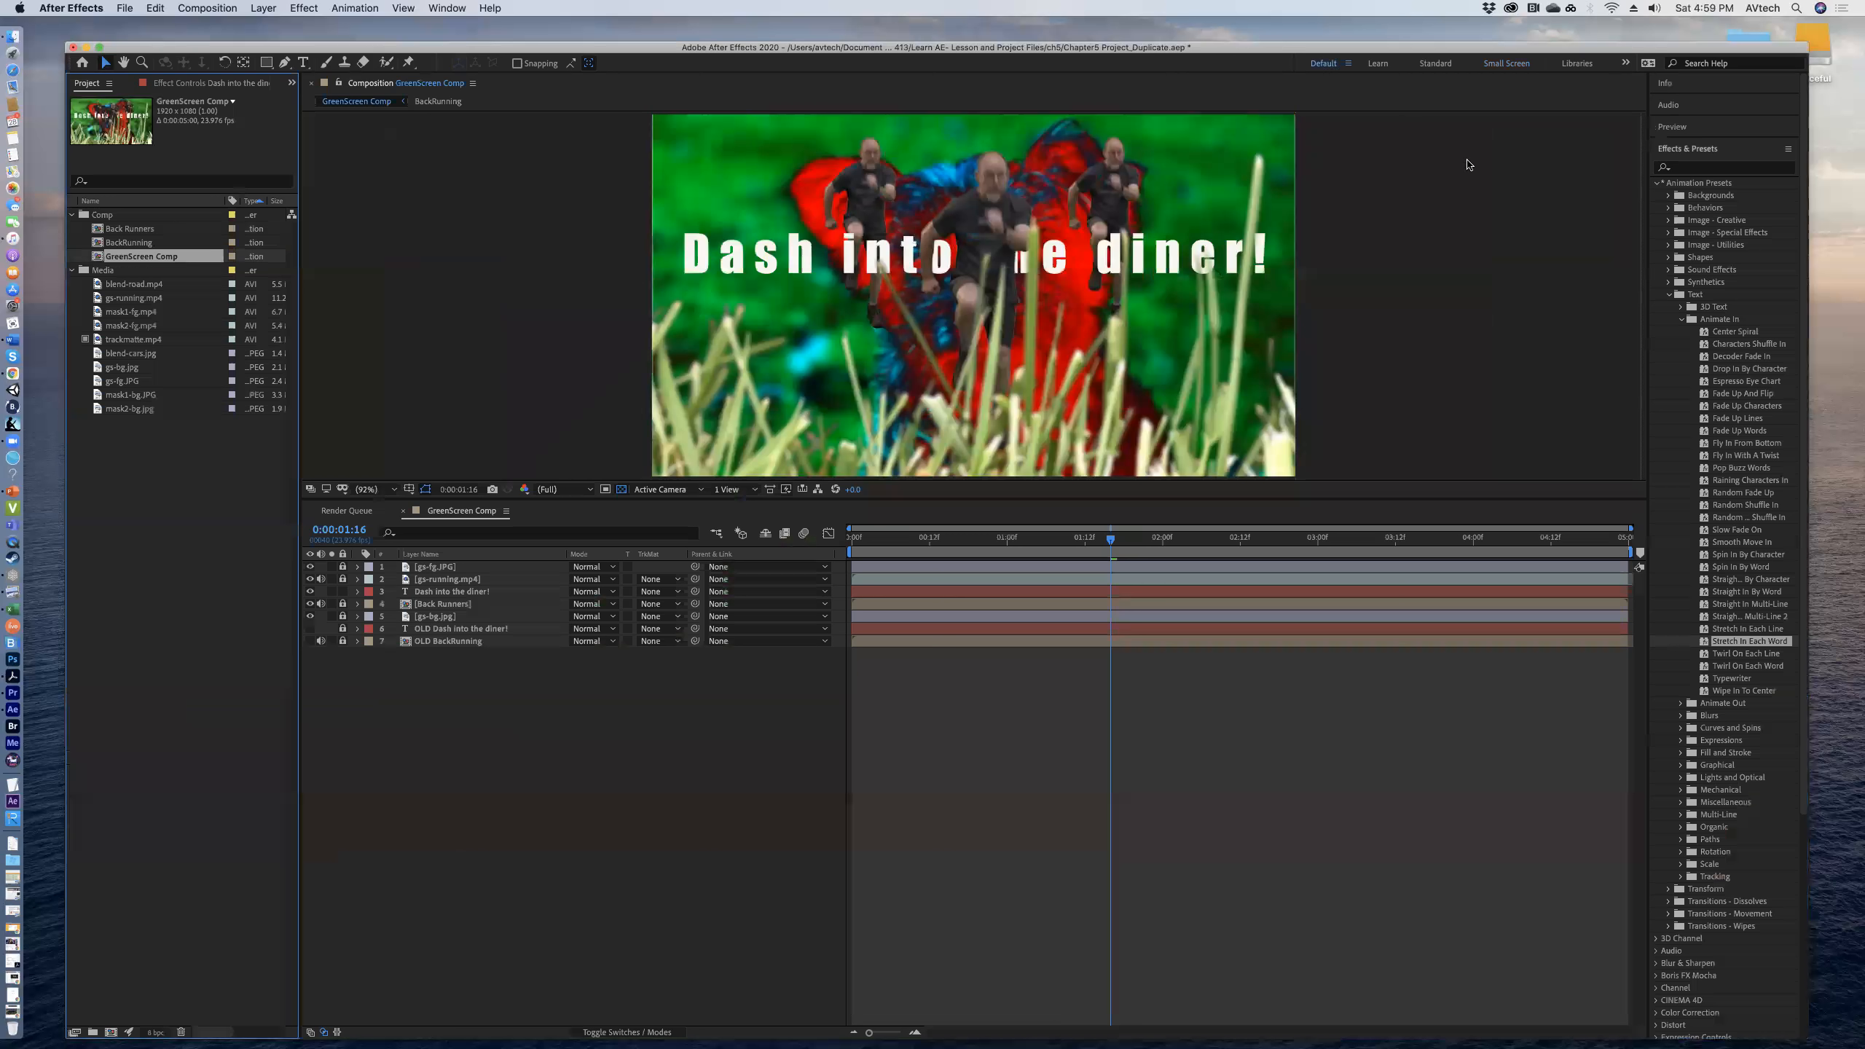
# Align the "Dash into the diner!" title layer to the composition's horizontal and vertical centers.
pyautogui.click(1737, 151)
pyautogui.click(1722, 171)
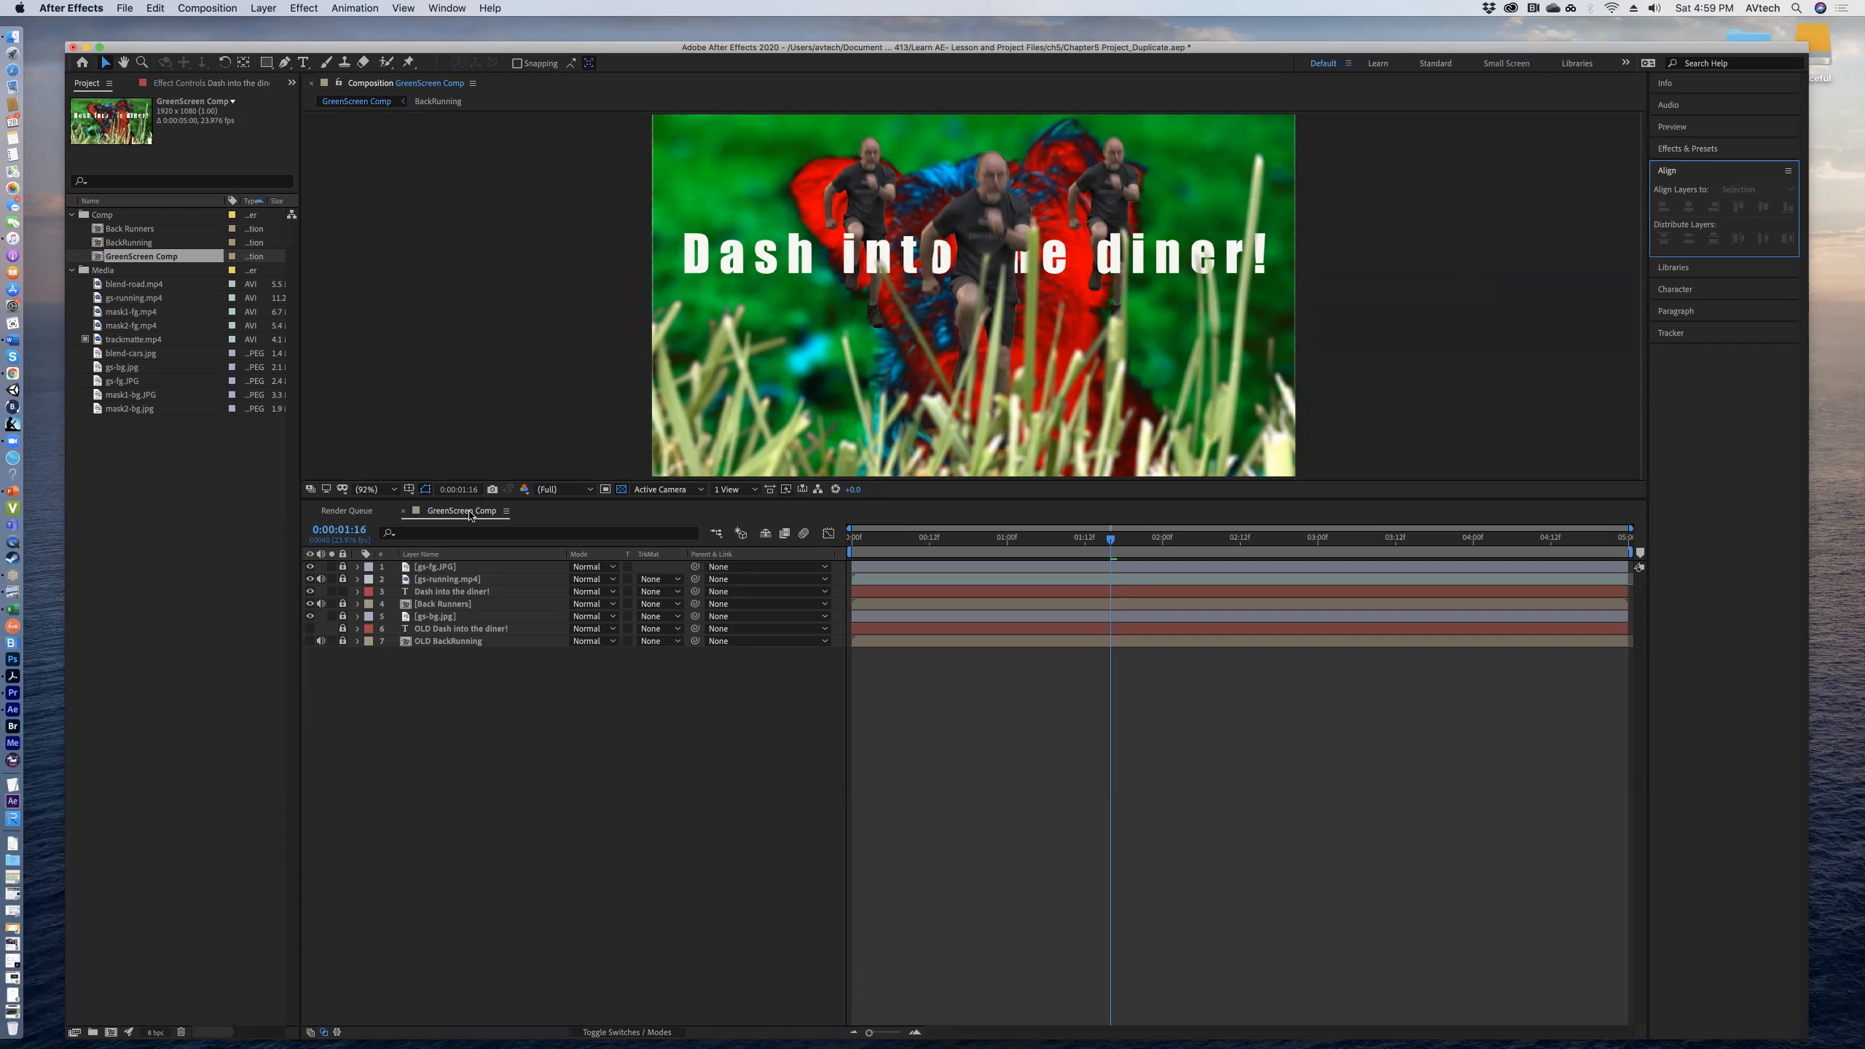
pyautogui.click(456, 592)
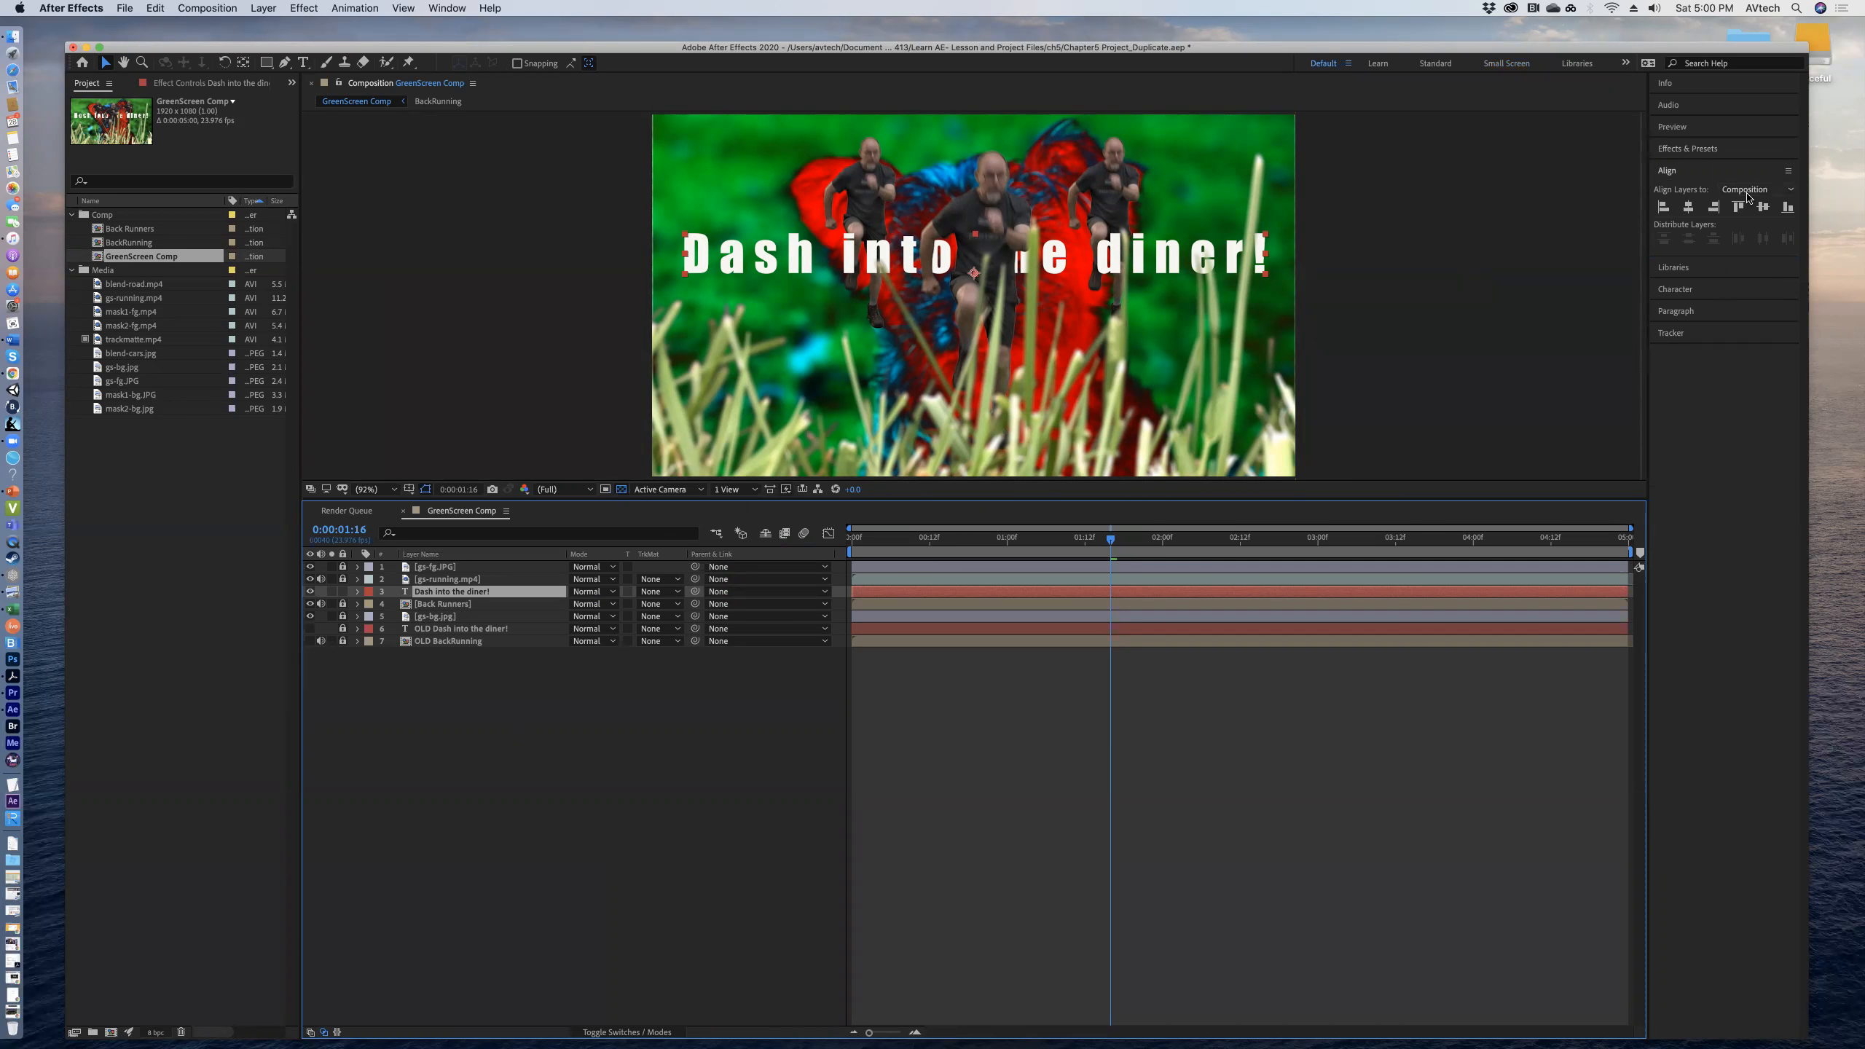
pyautogui.click(1687, 208)
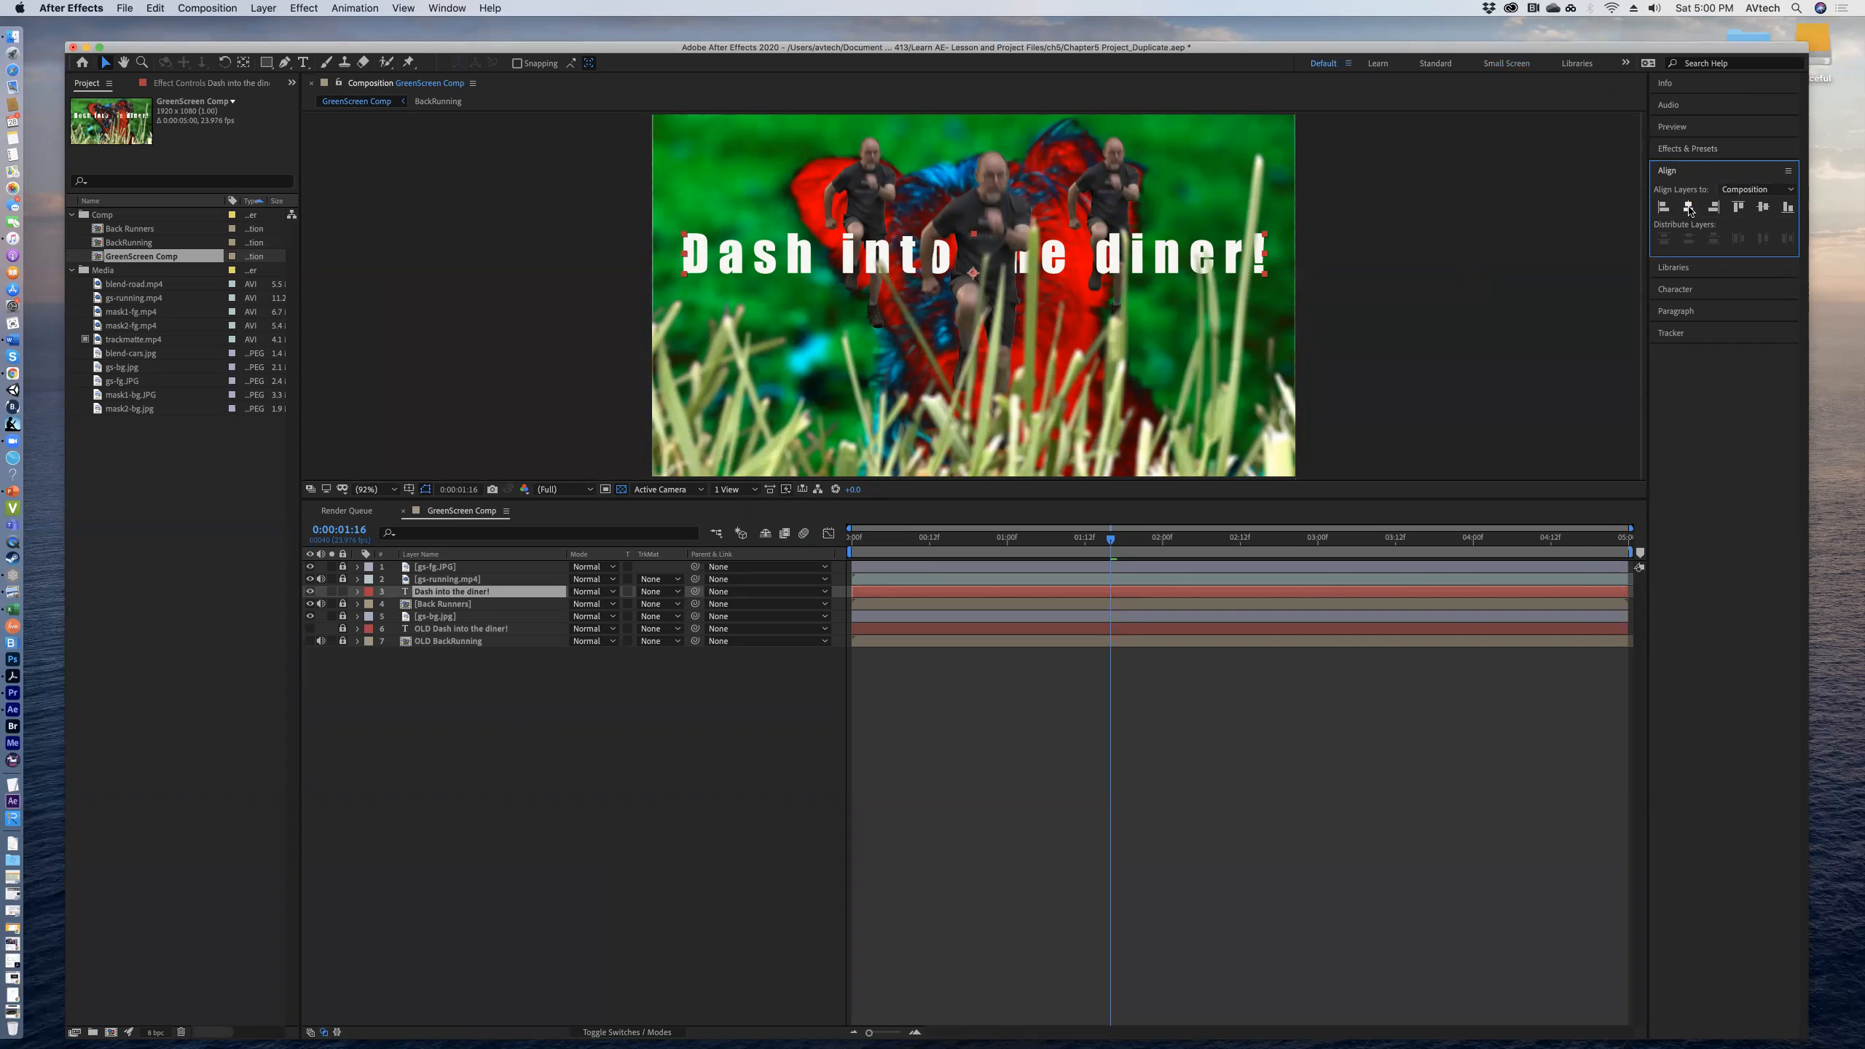
pyautogui.click(1764, 208)
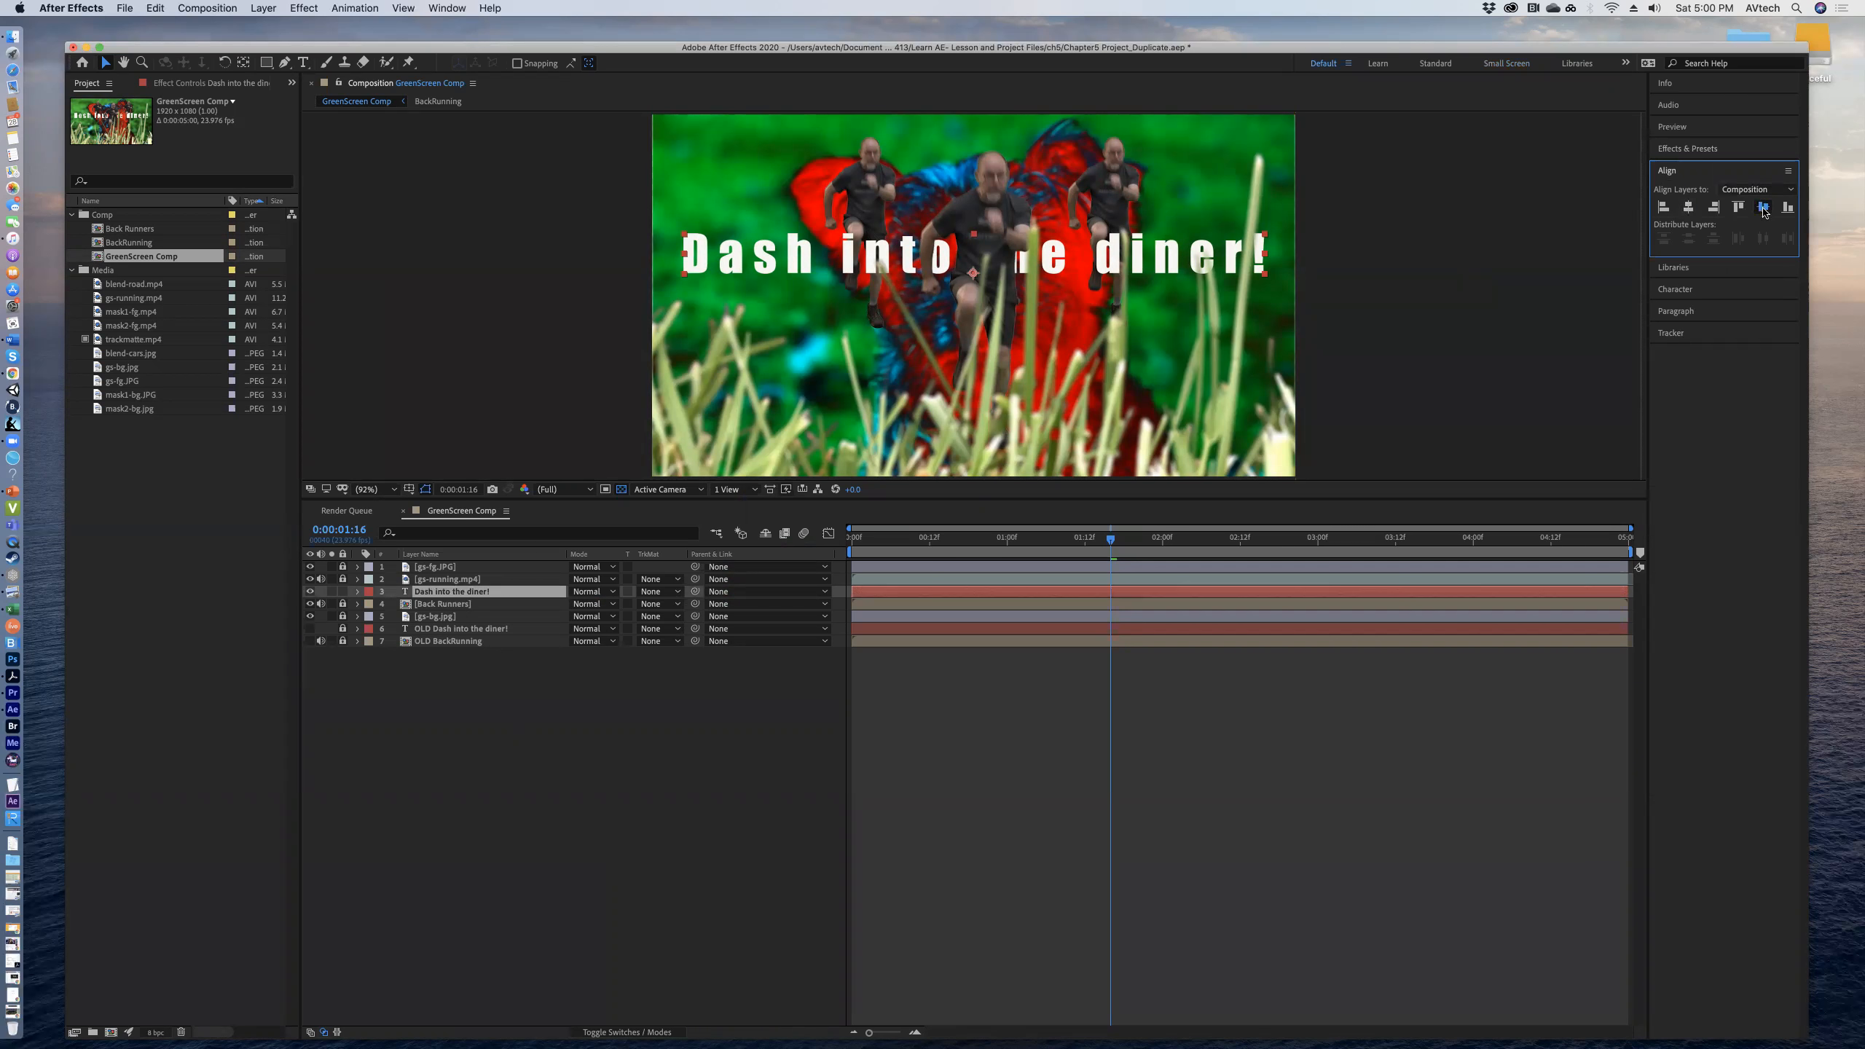
pyautogui.click(1687, 208)
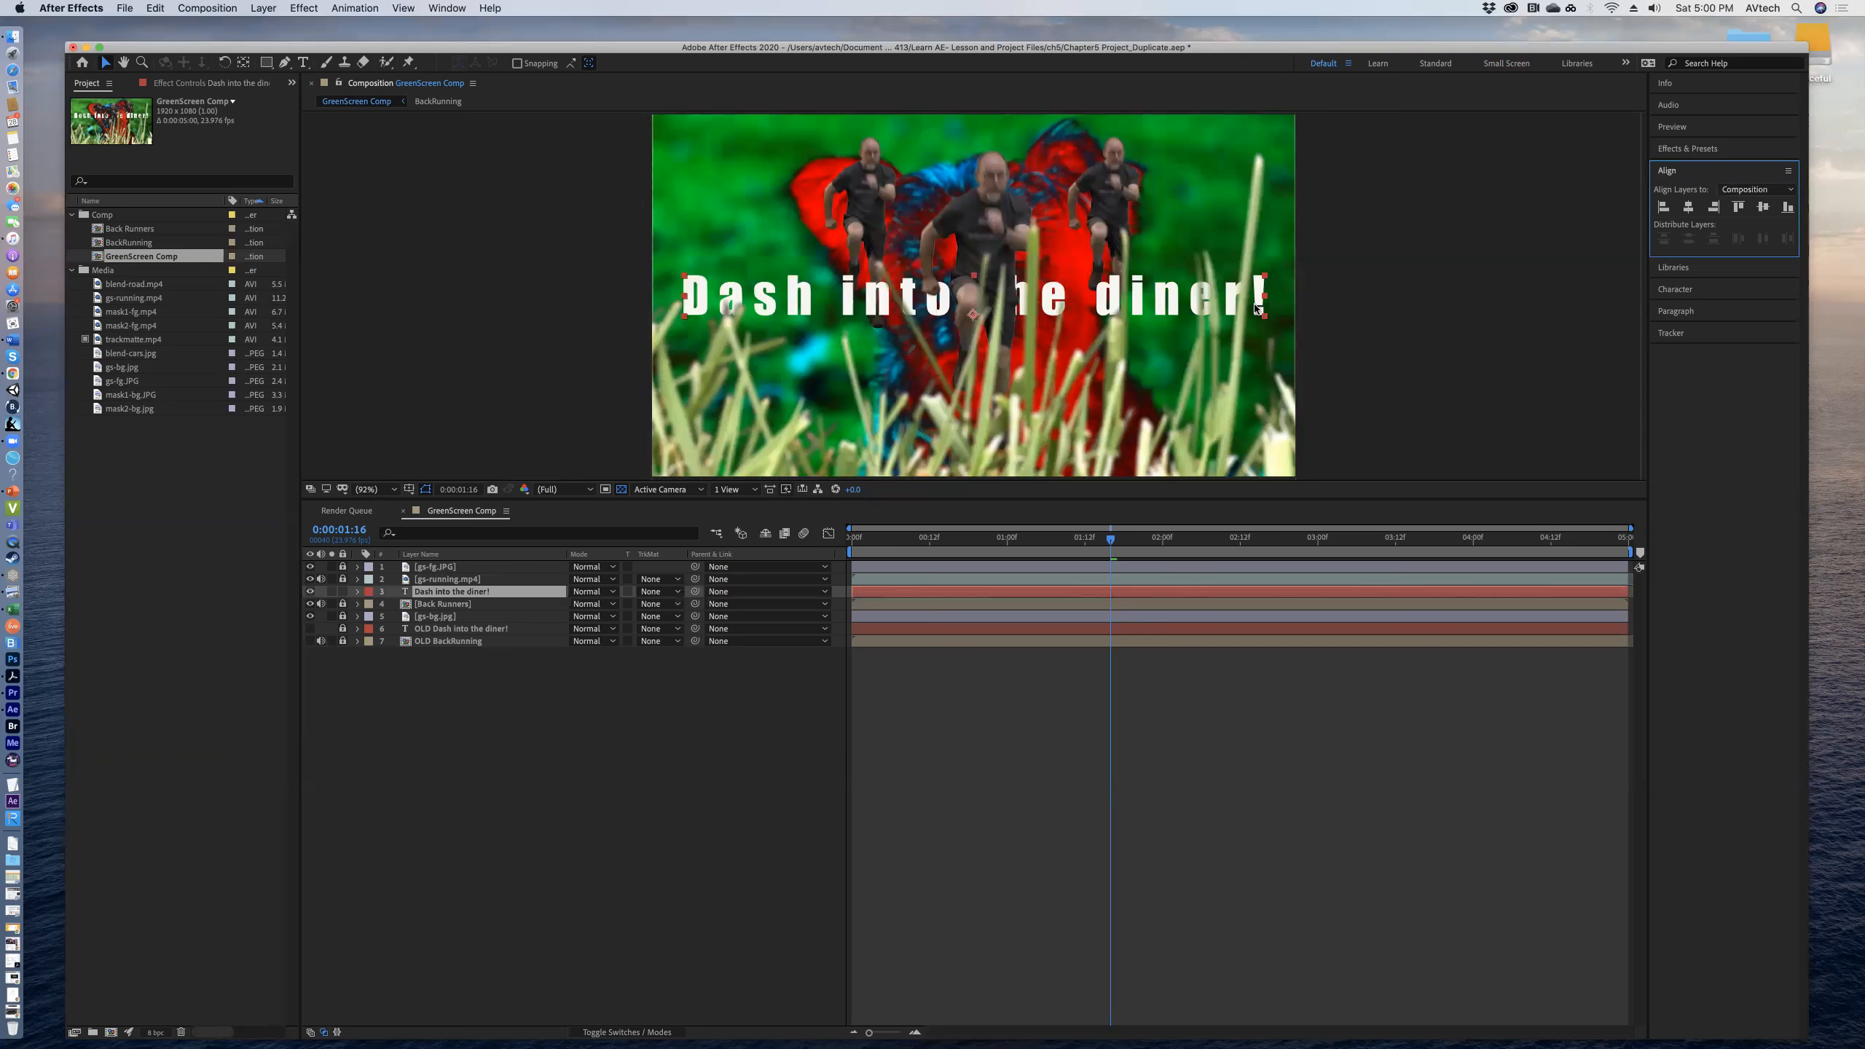
# Move the title up across the main runner's torso and recenter it horizontally in the composition.
pyautogui.moveTo(1224, 311); pyautogui.dragTo(1240, 267)
pyautogui.hotkey('shift', 'Left')
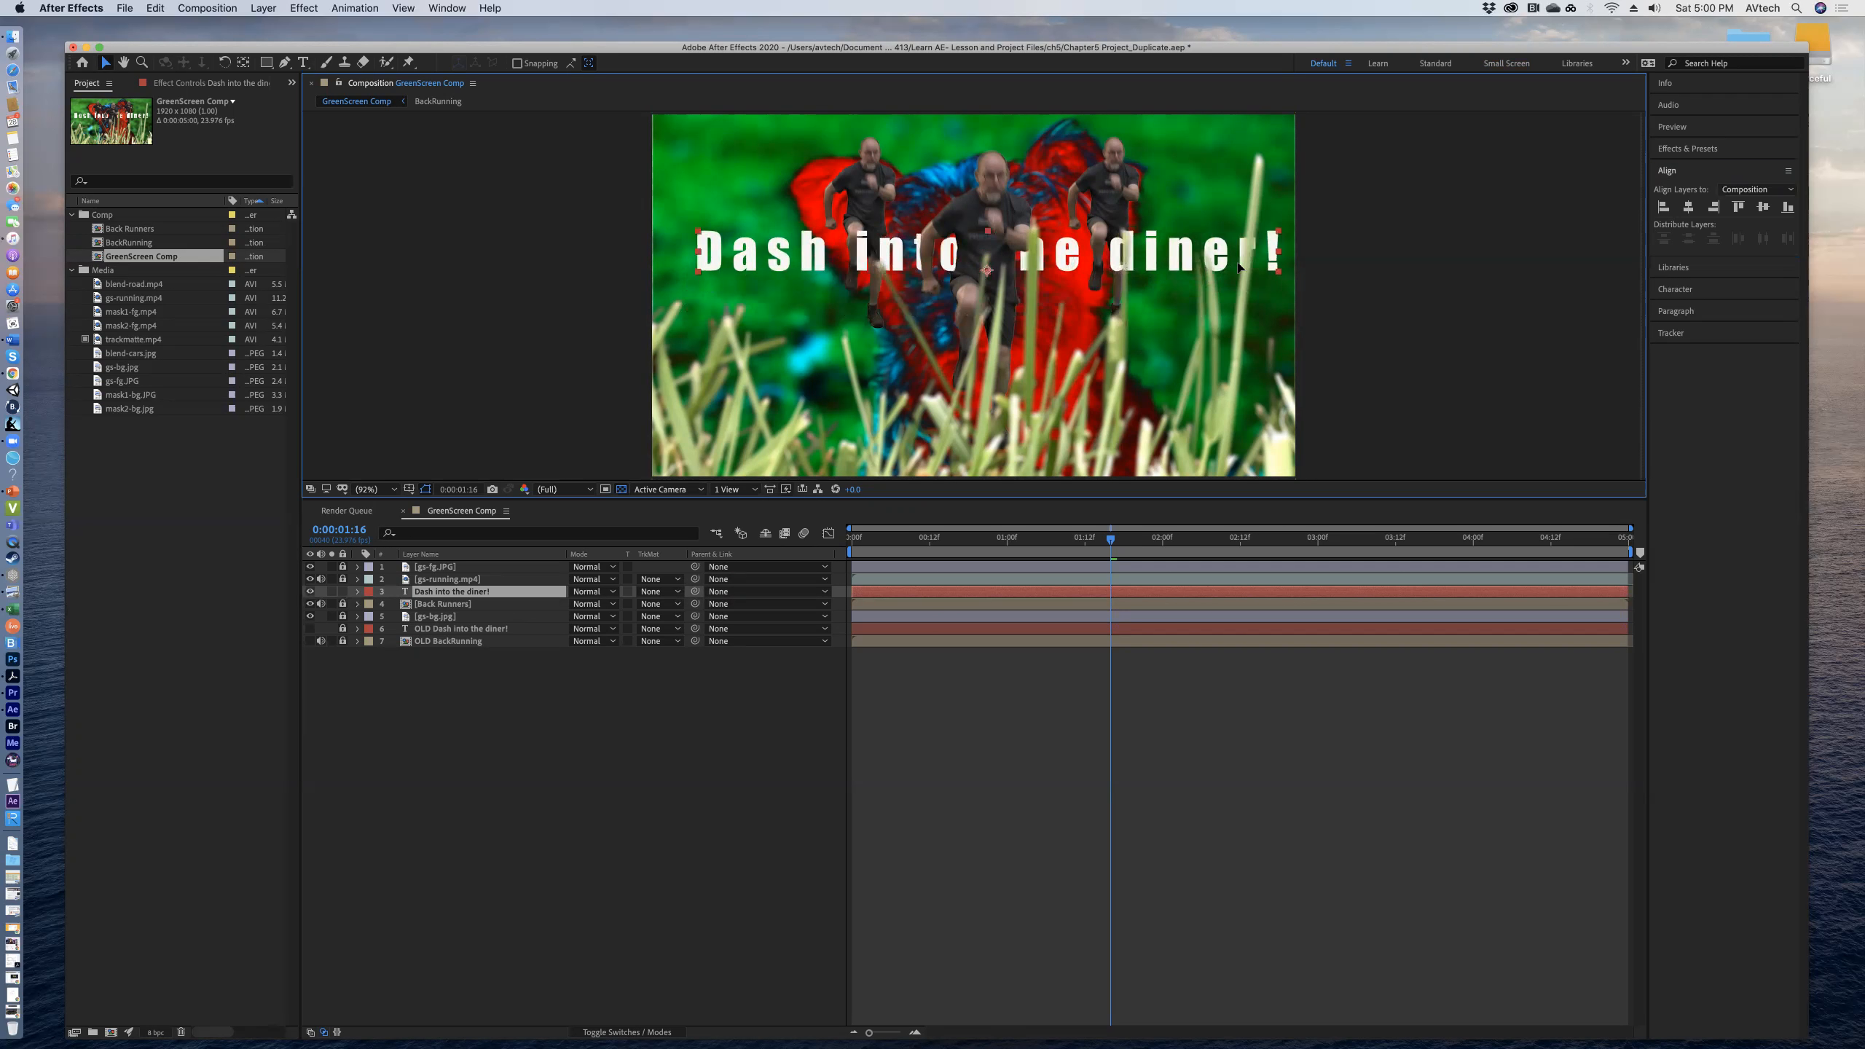
pyautogui.click(1687, 206)
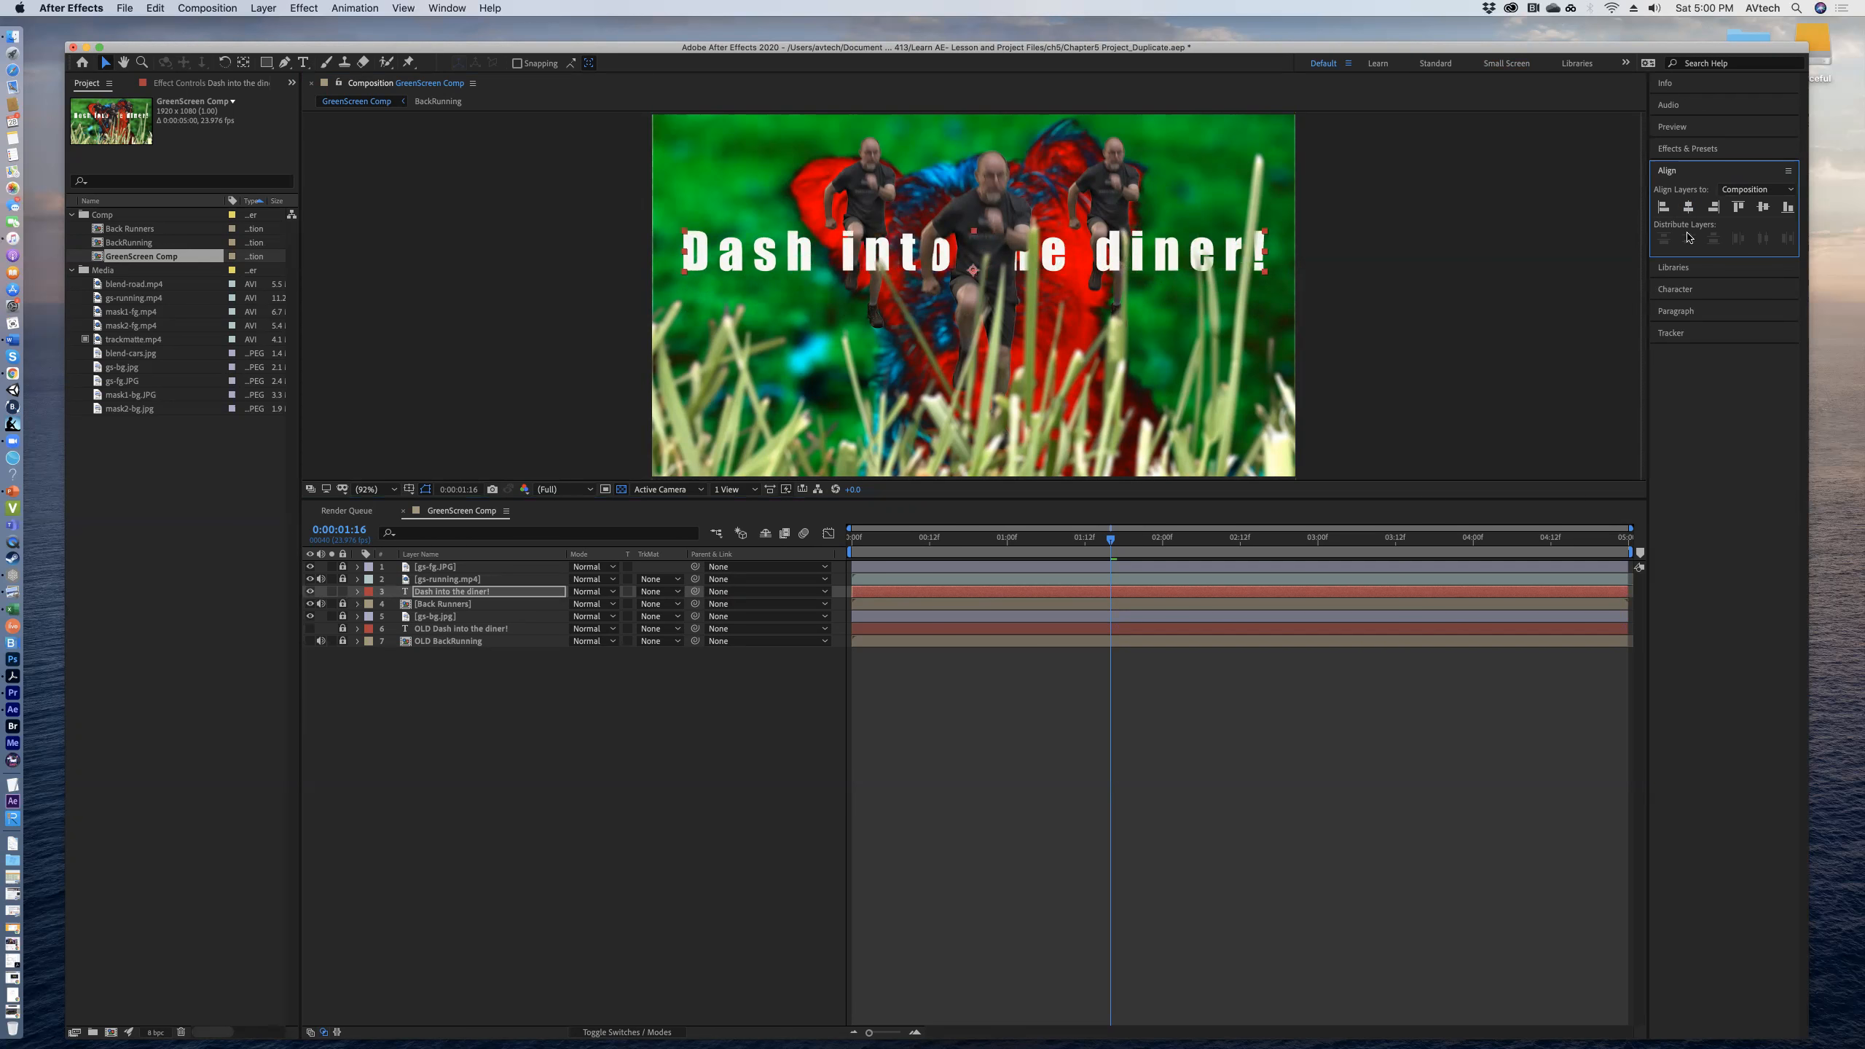
# Apply the Stretch In Each Word animate-in text preset to the title layer.
pyautogui.click(1671, 150)
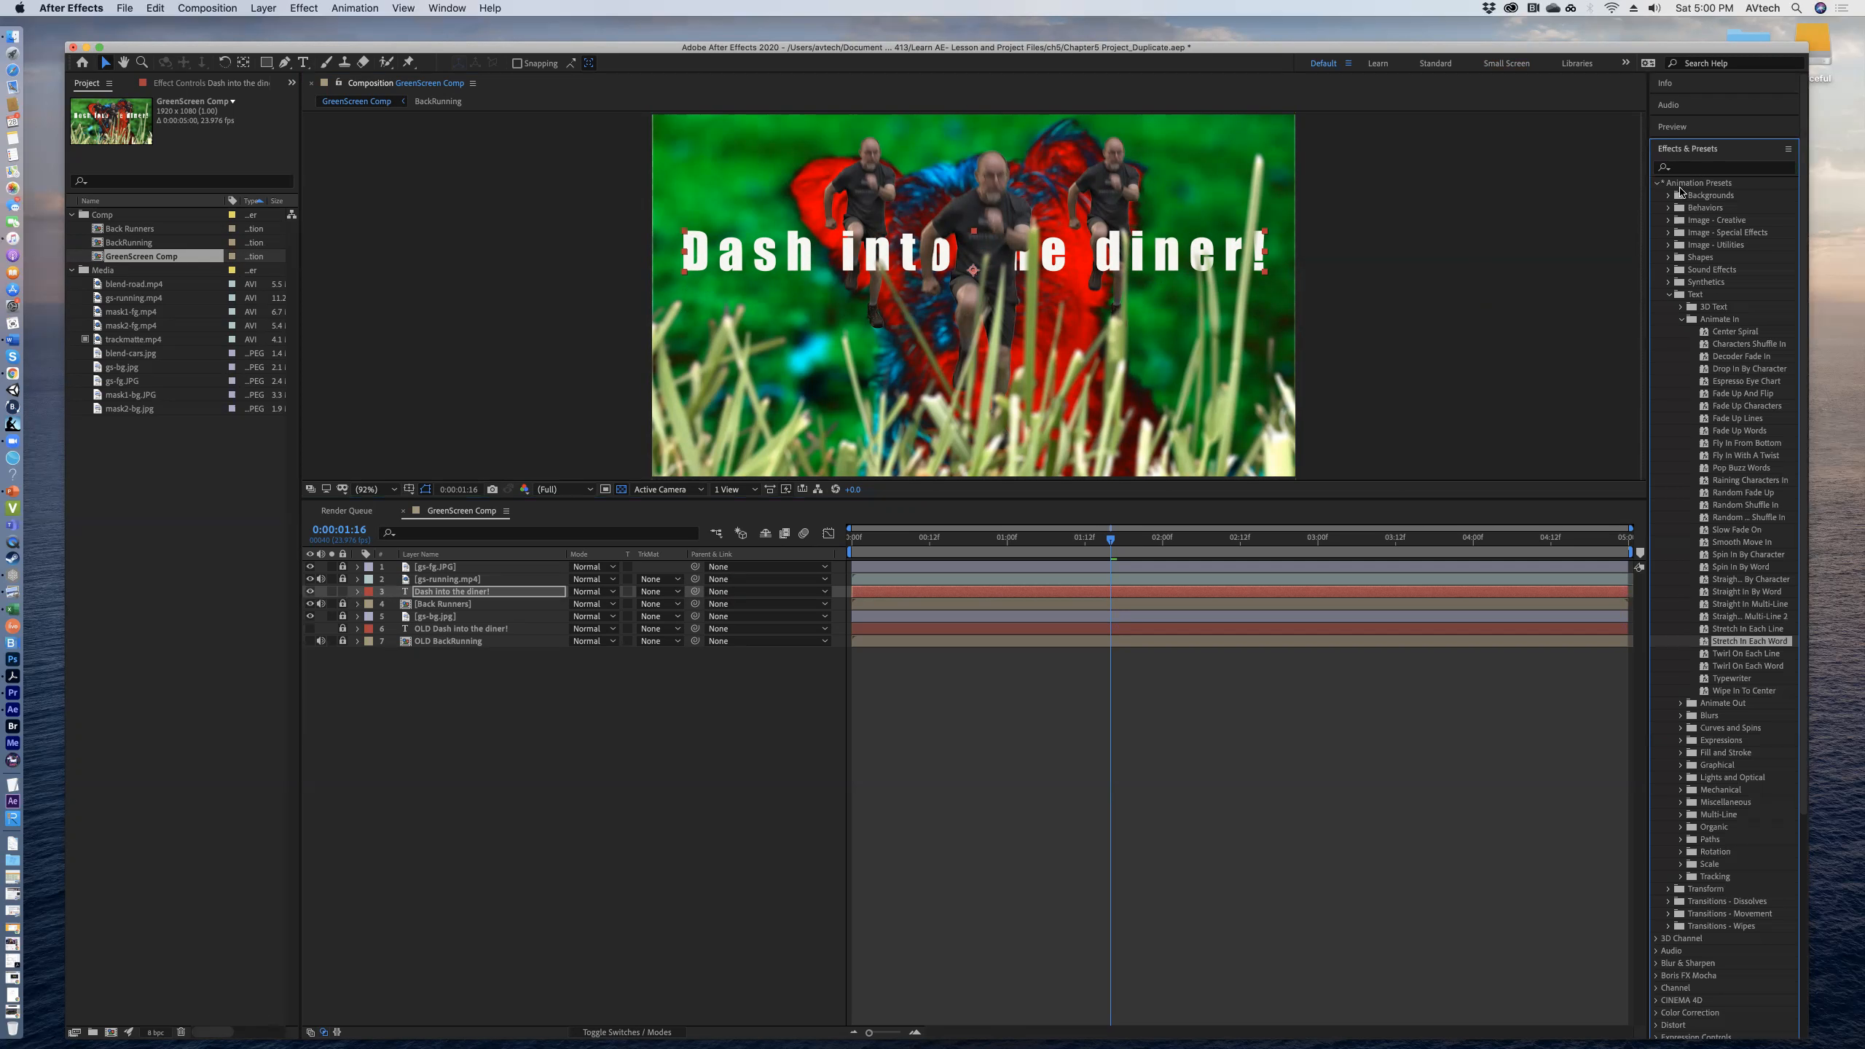
pyautogui.click(1669, 295)
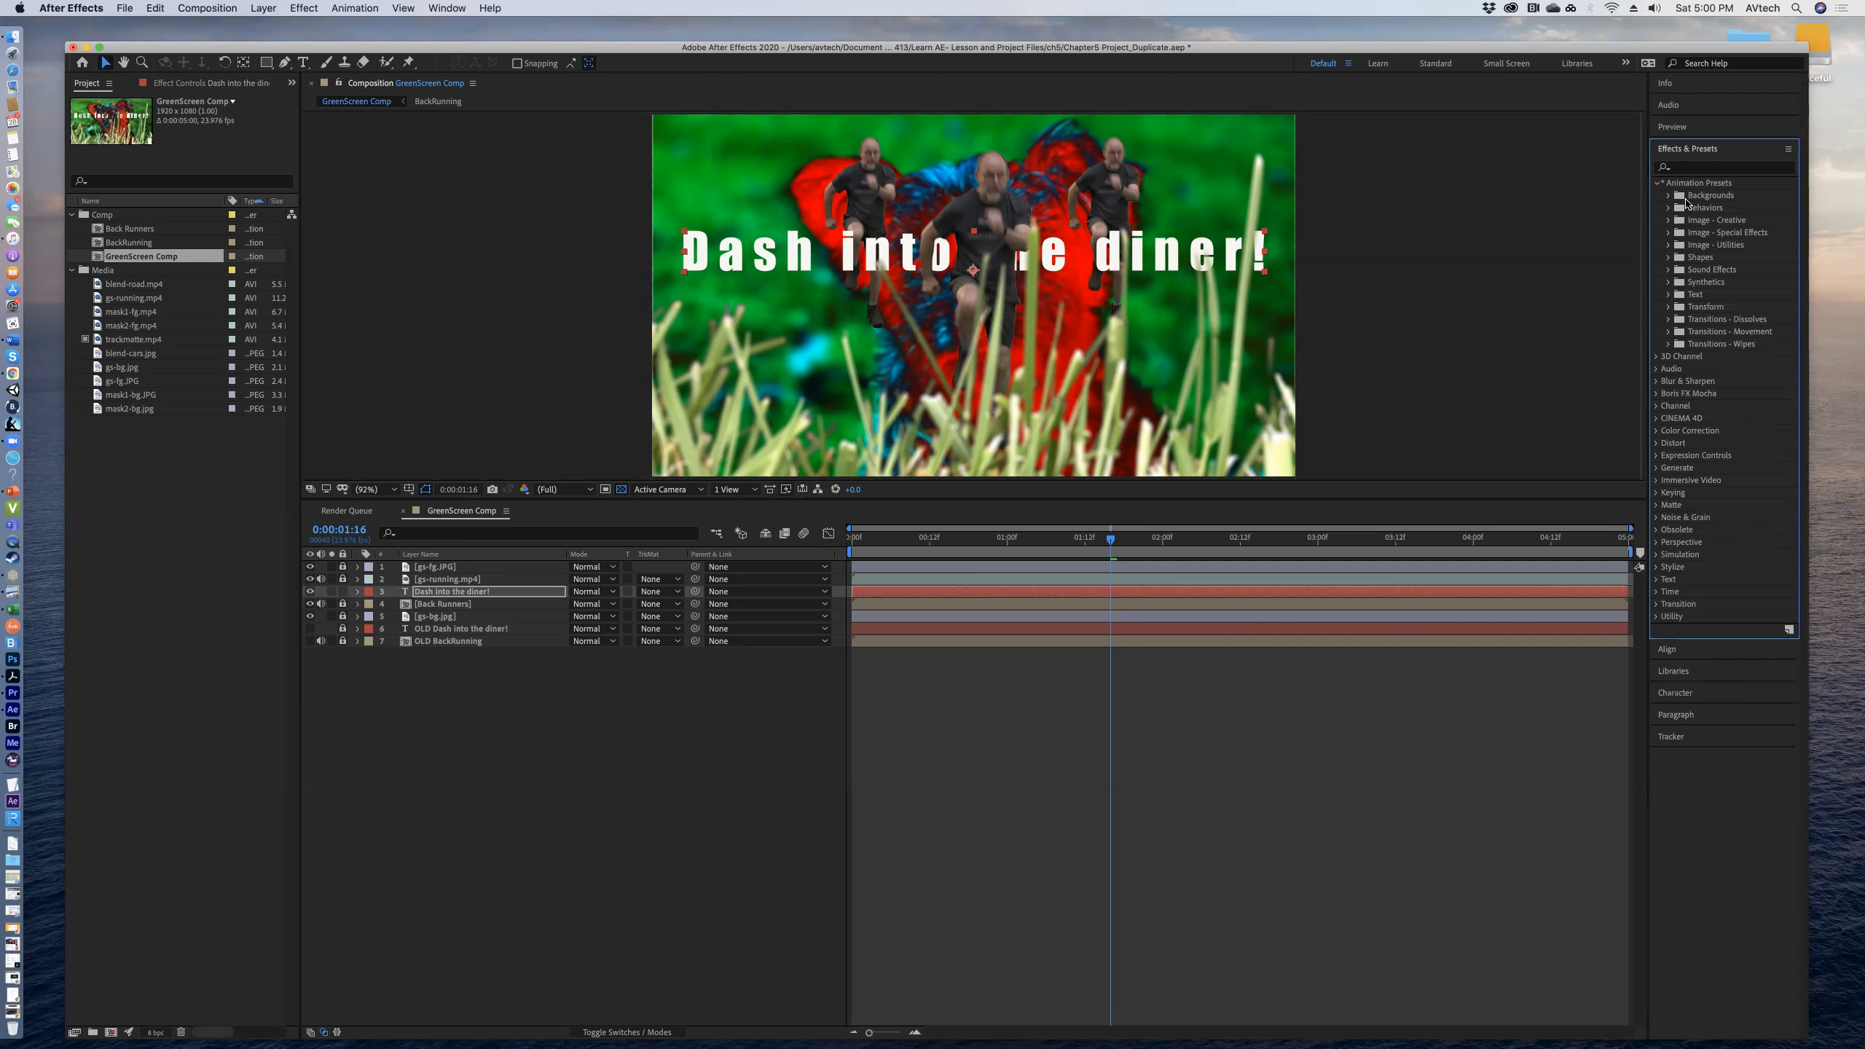
pyautogui.click(1669, 294)
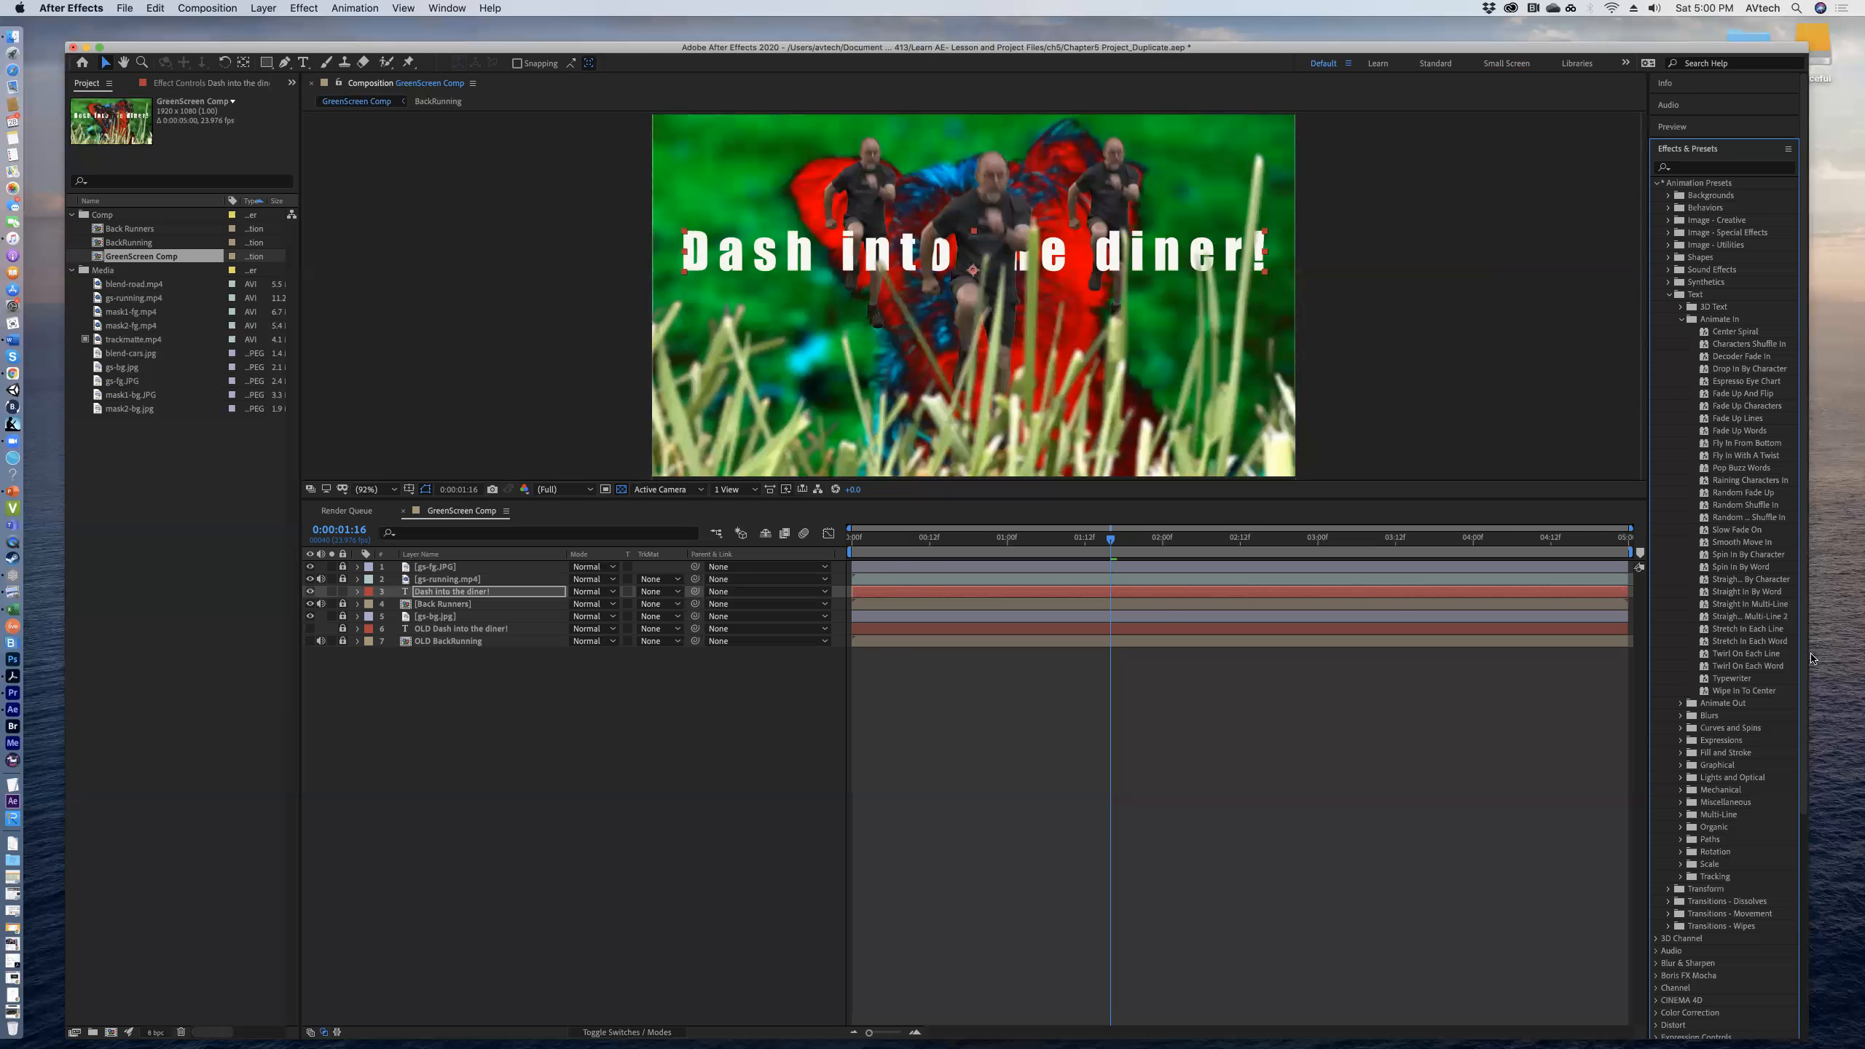
pyautogui.click(1764, 641)
pyautogui.moveTo(1705, 649); pyautogui.dragTo(947, 257)
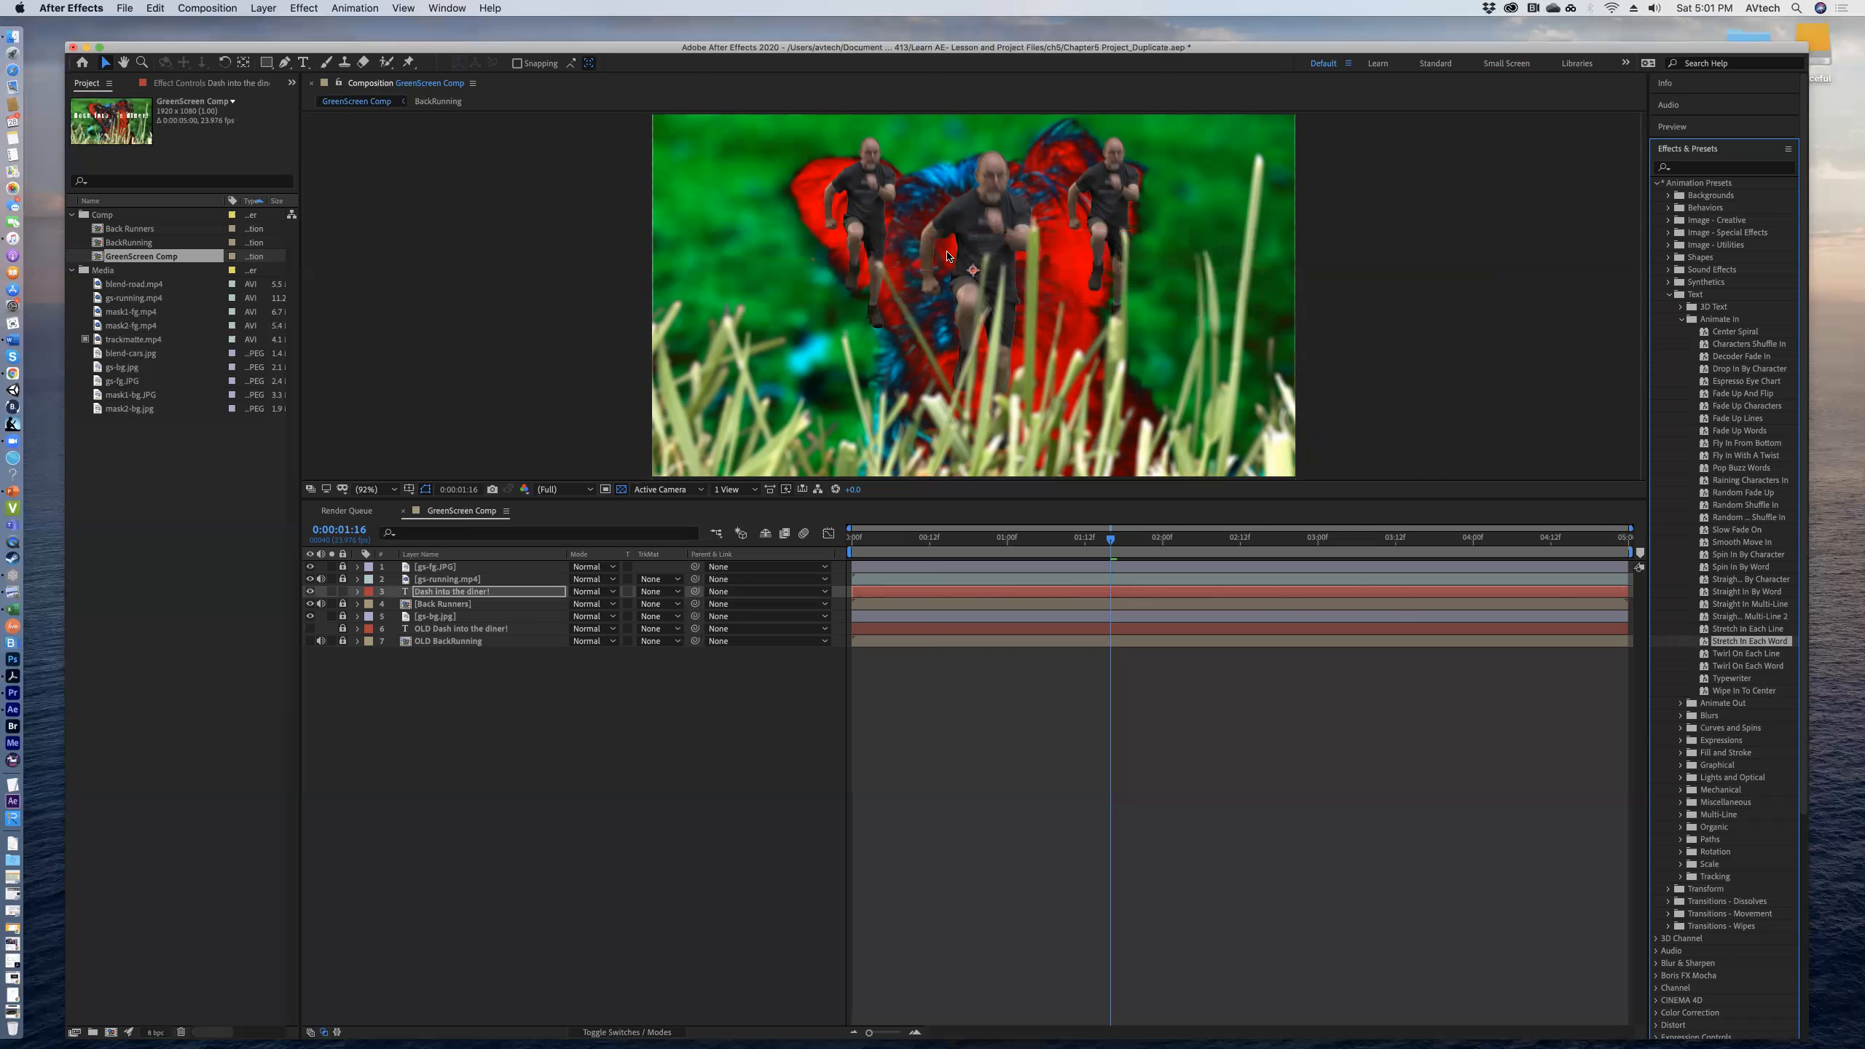
# Expand the title's Animator 1 down to its Range Selector 1 properties and scrub to 0:00:02:03 to inspect the stretch animation.
pyautogui.click(357, 592)
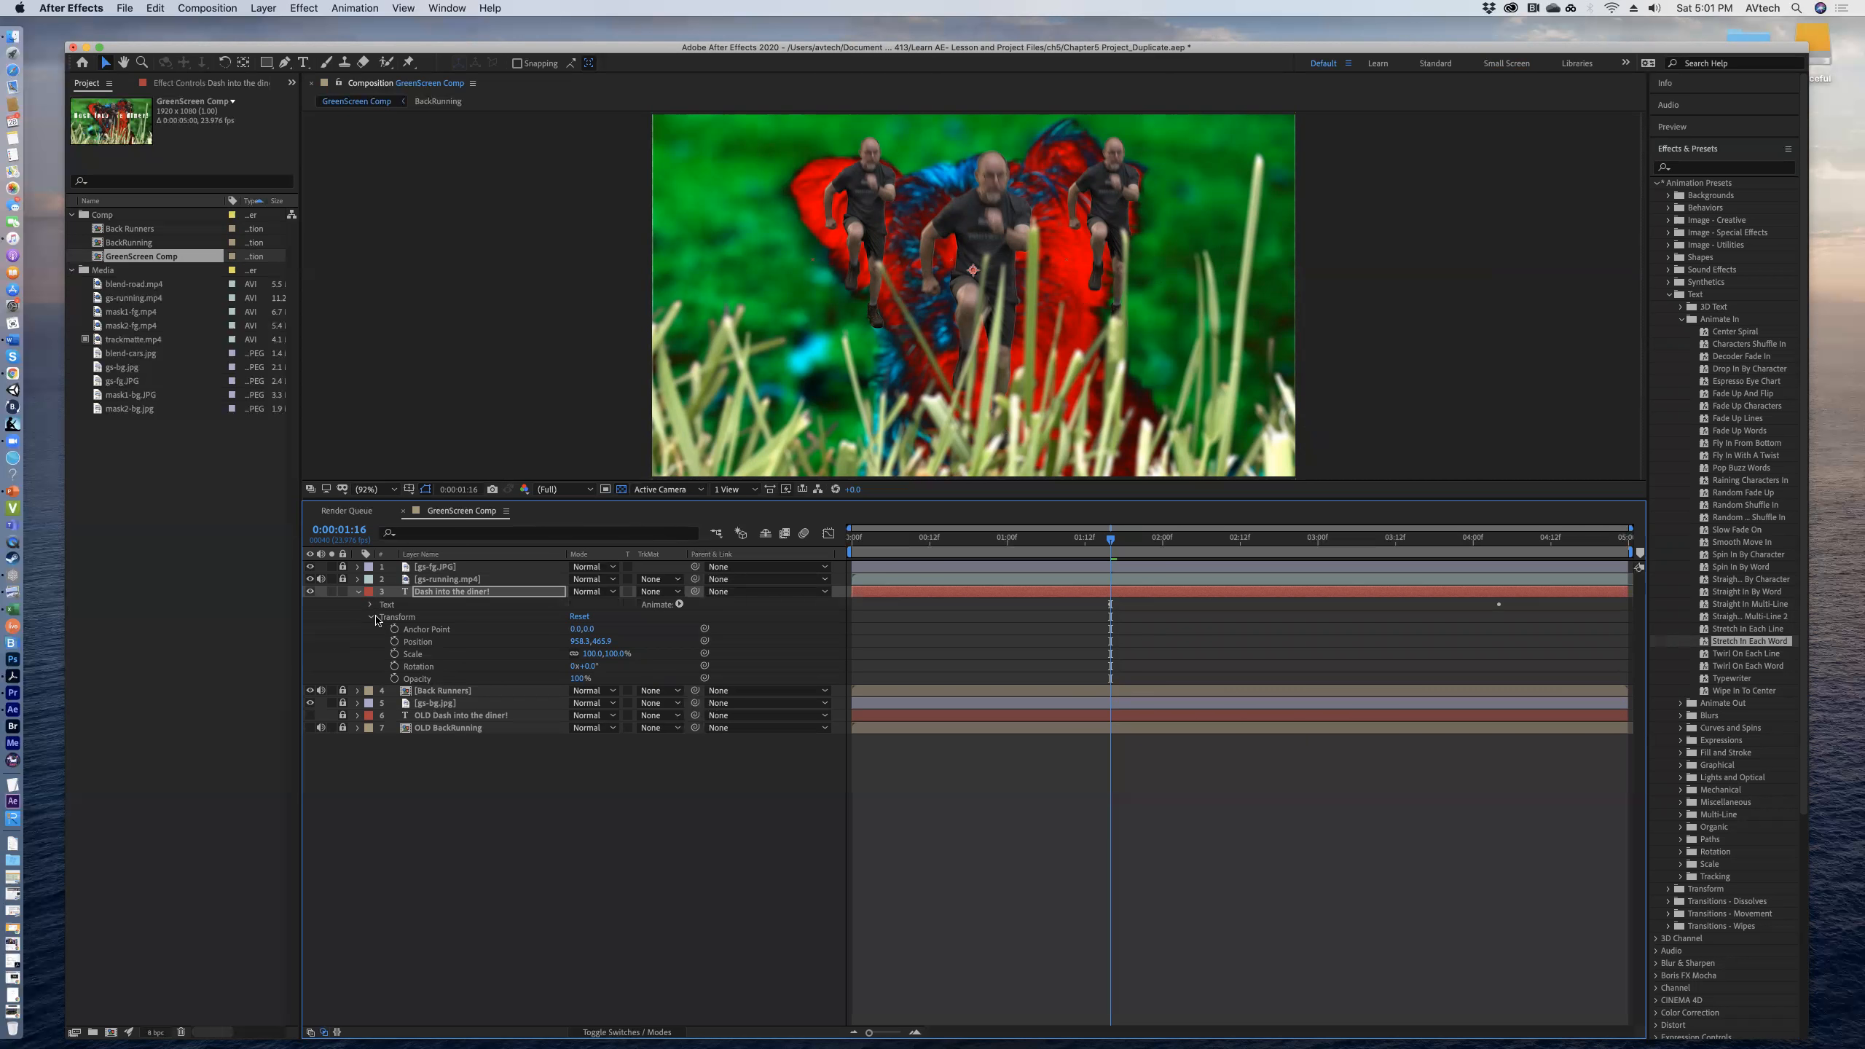
pyautogui.click(371, 617)
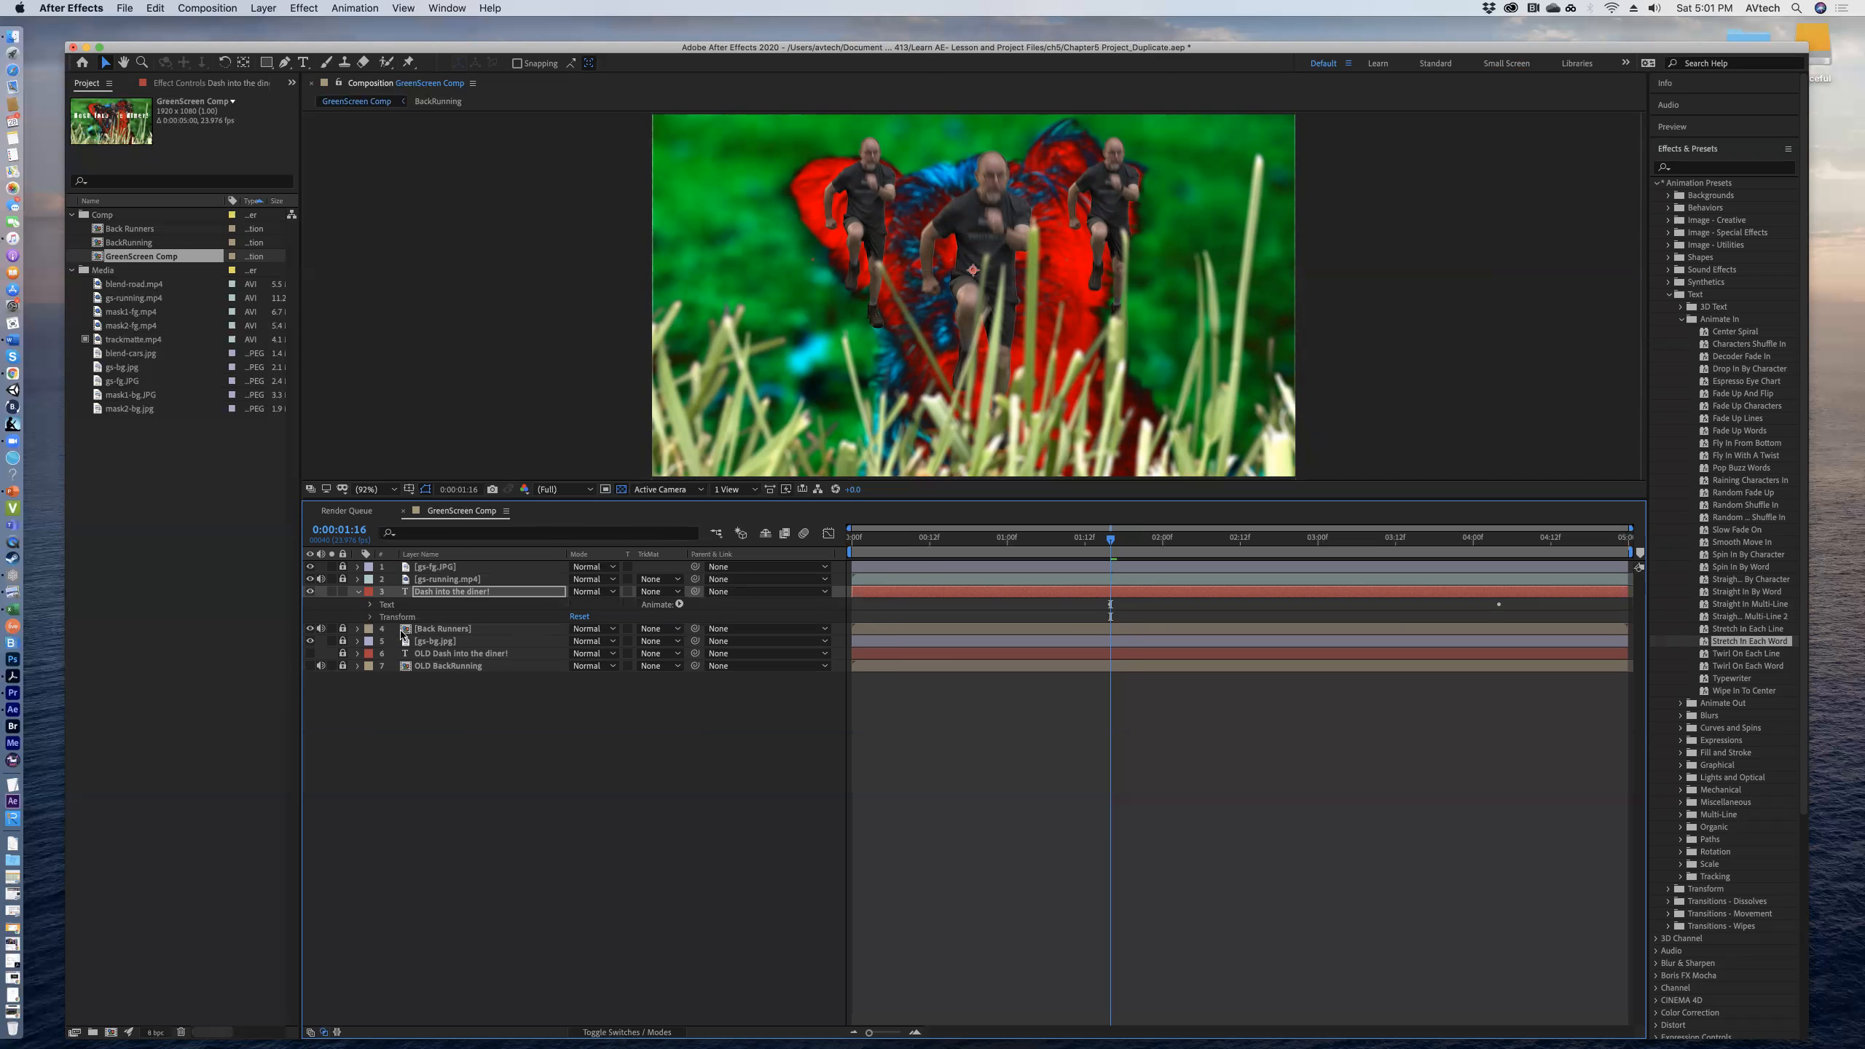
pyautogui.click(371, 604)
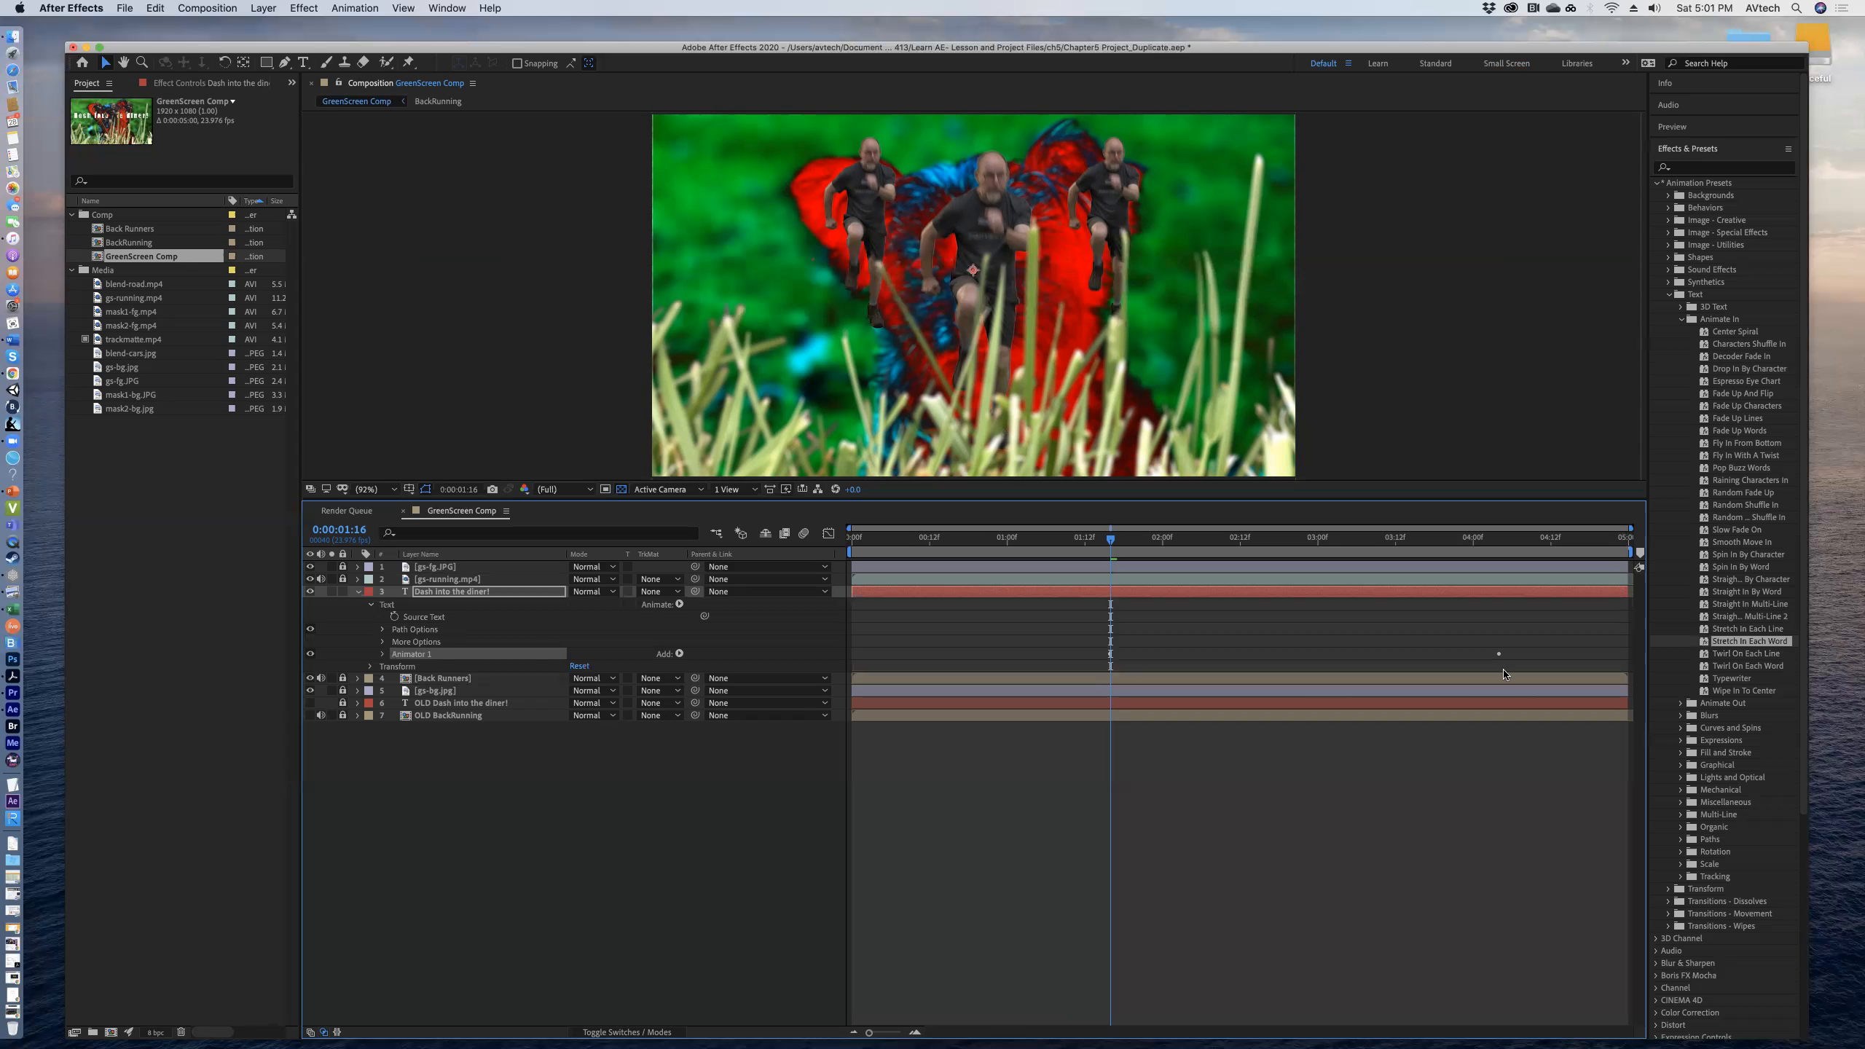
pyautogui.click(381, 653)
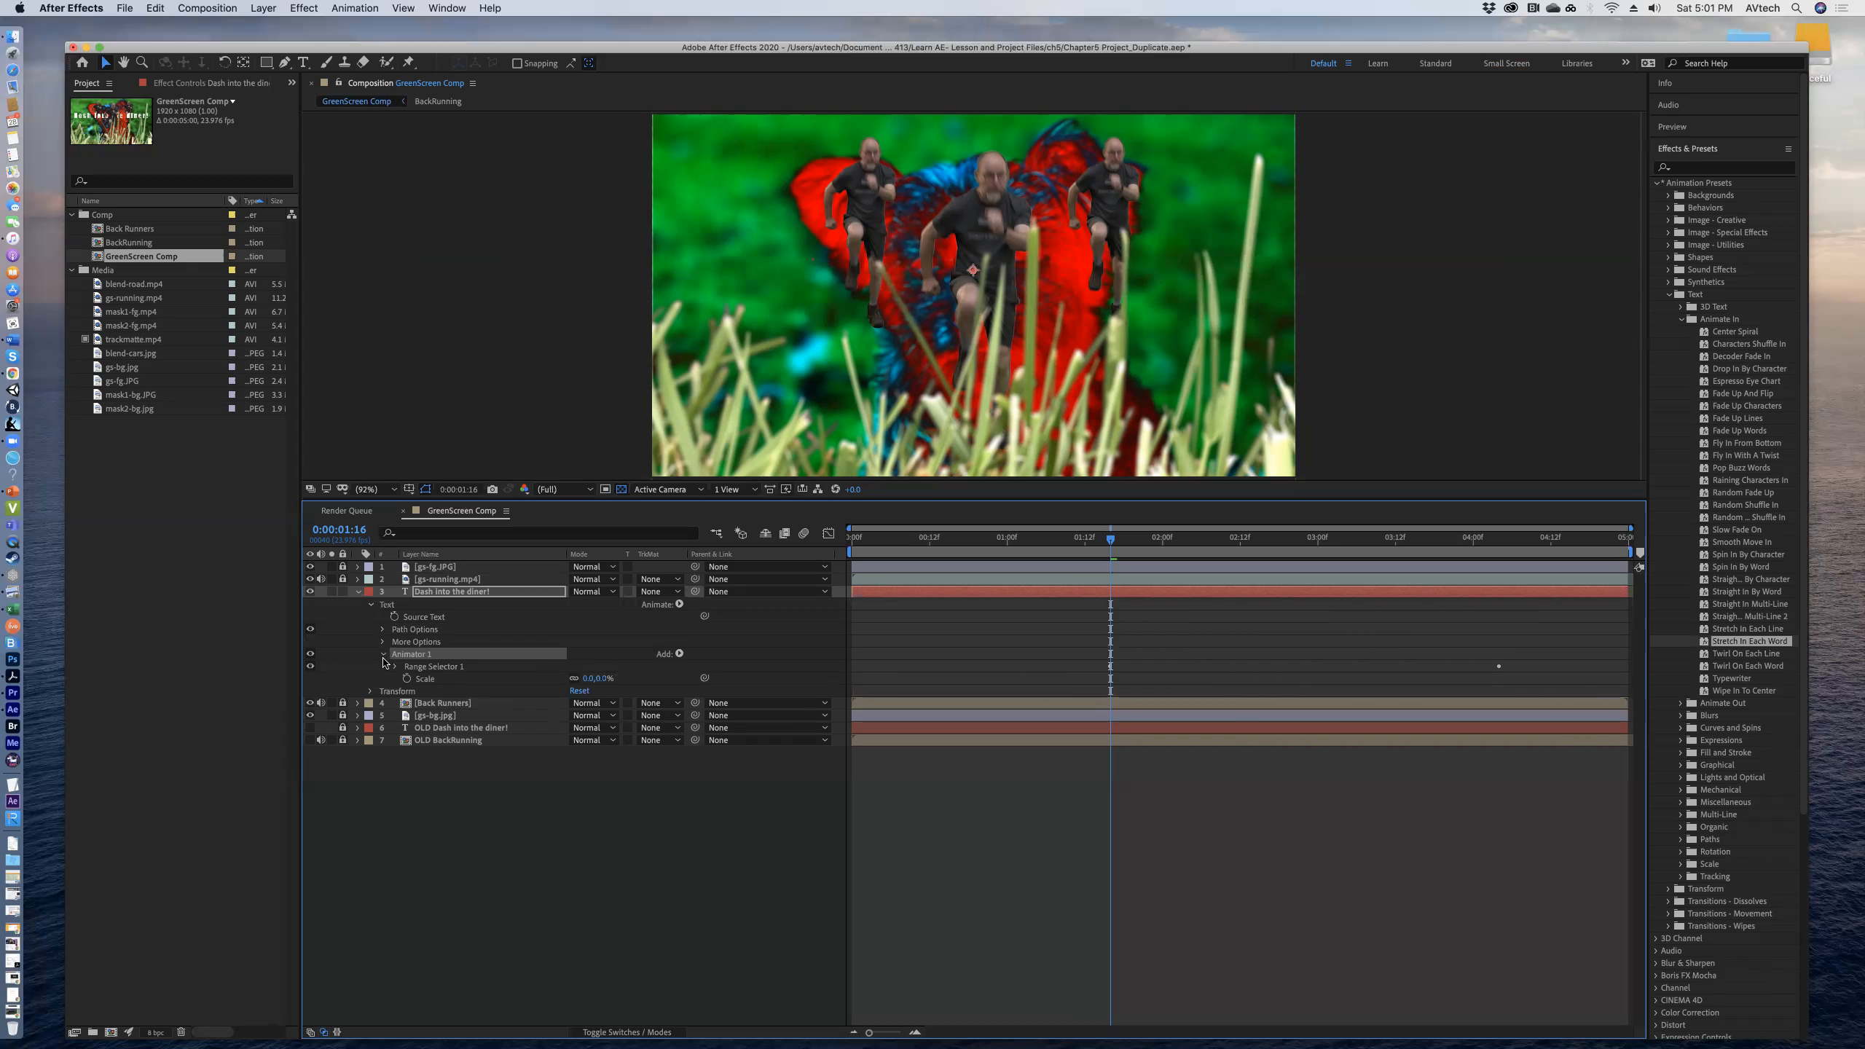
pyautogui.click(396, 666)
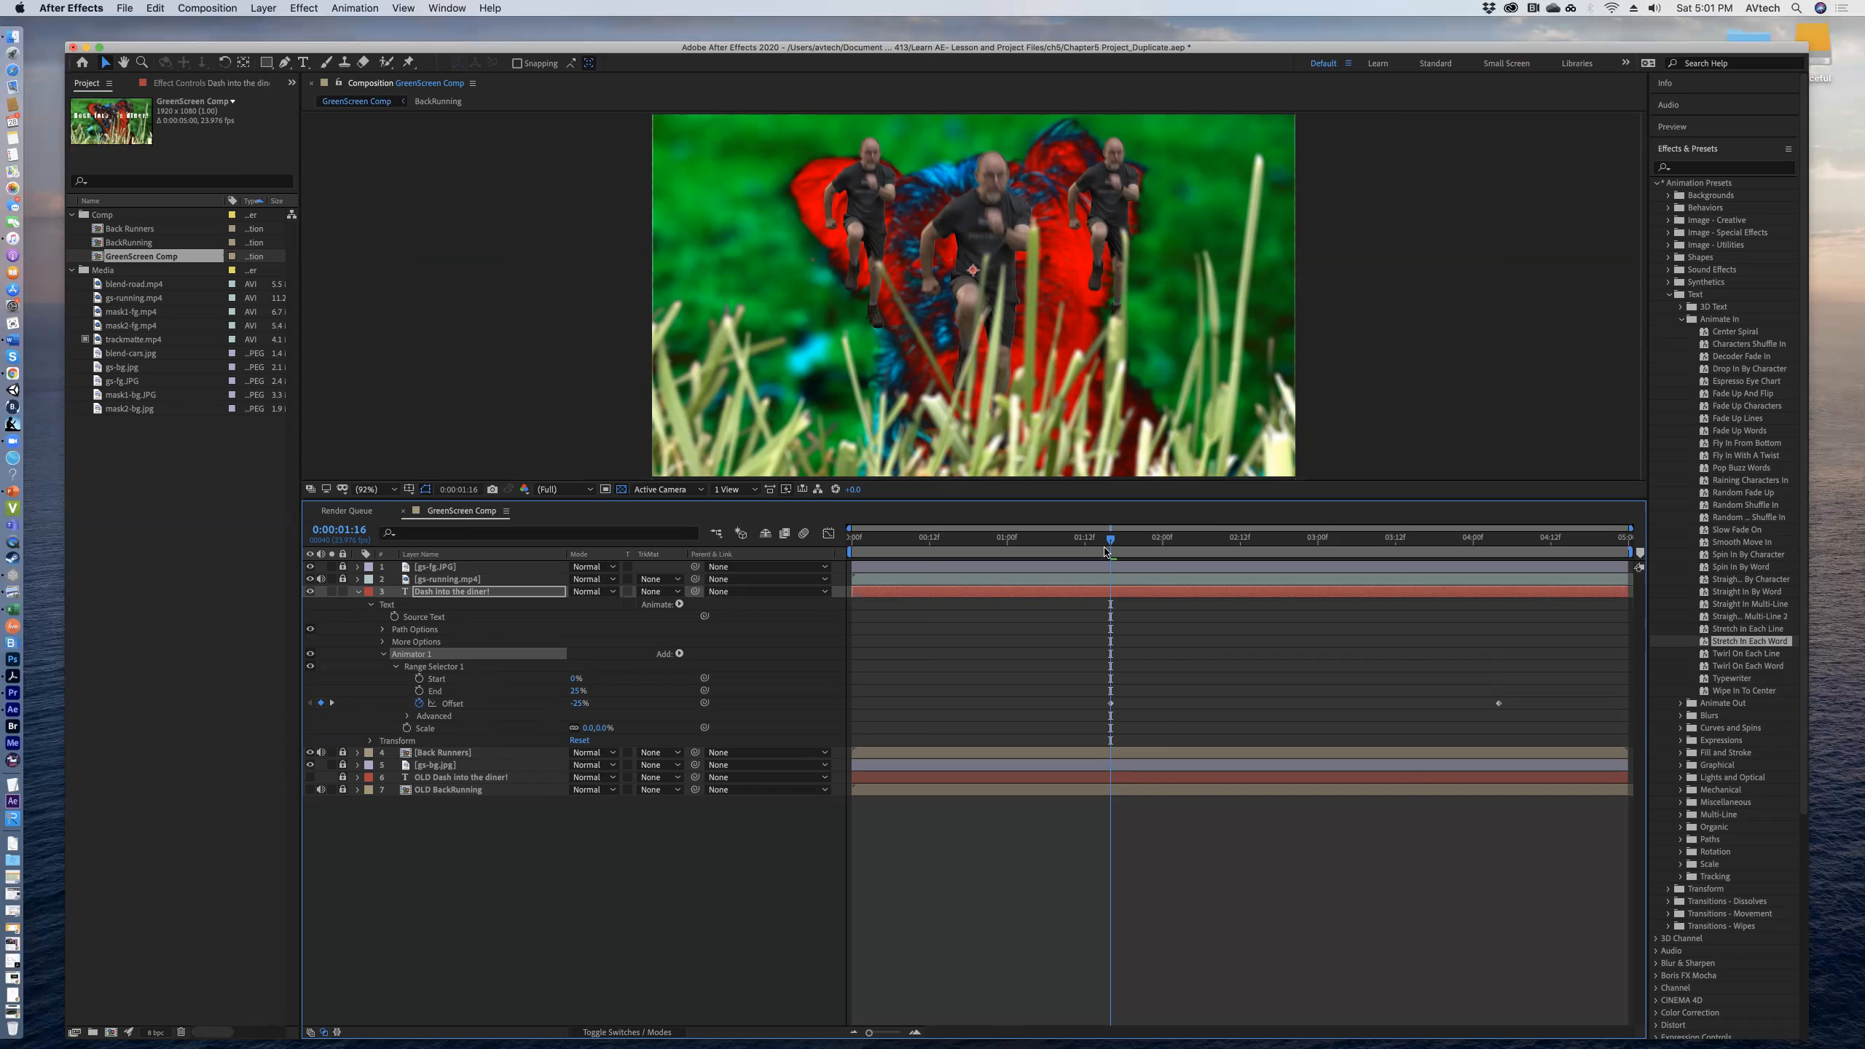
pyautogui.moveTo(1137, 539); pyautogui.dragTo(1182, 573)
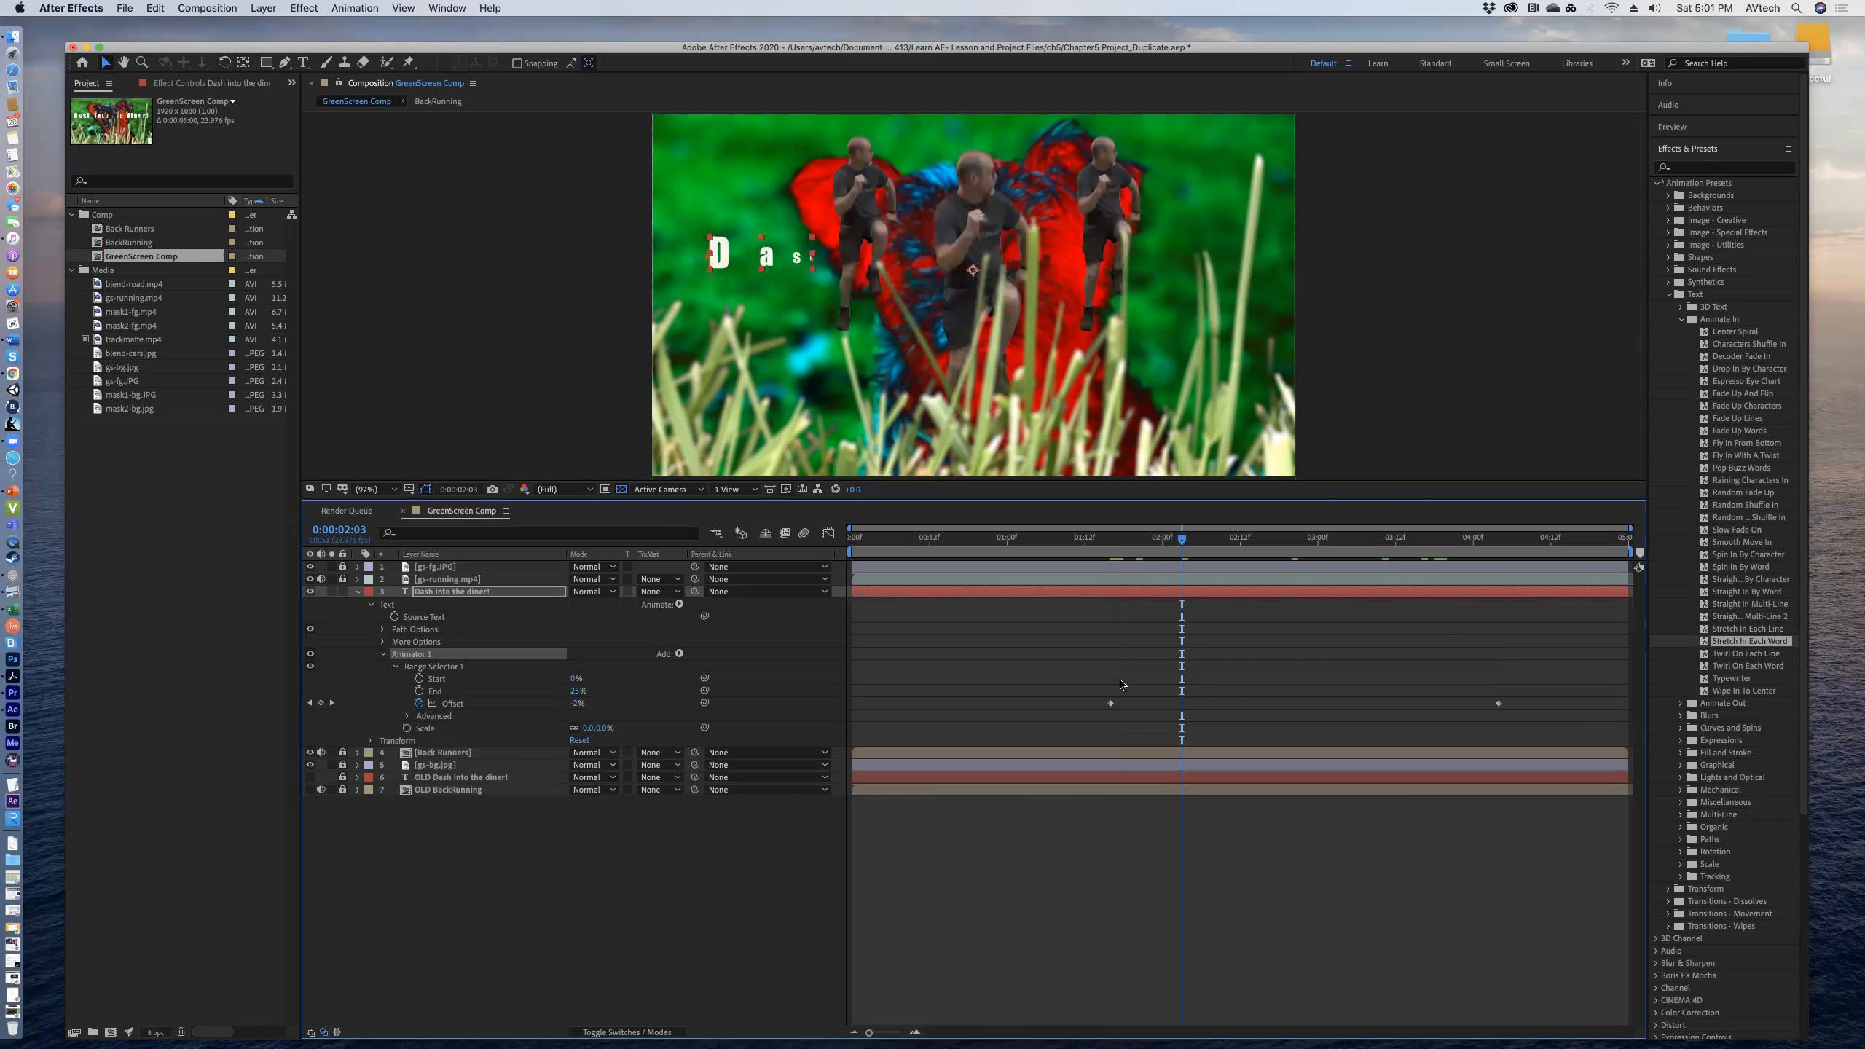
# Shift both Range Selector Offset keyframes of the title earlier together, so the first sits at about 0:00:00:12.
pyautogui.click(1110, 702)
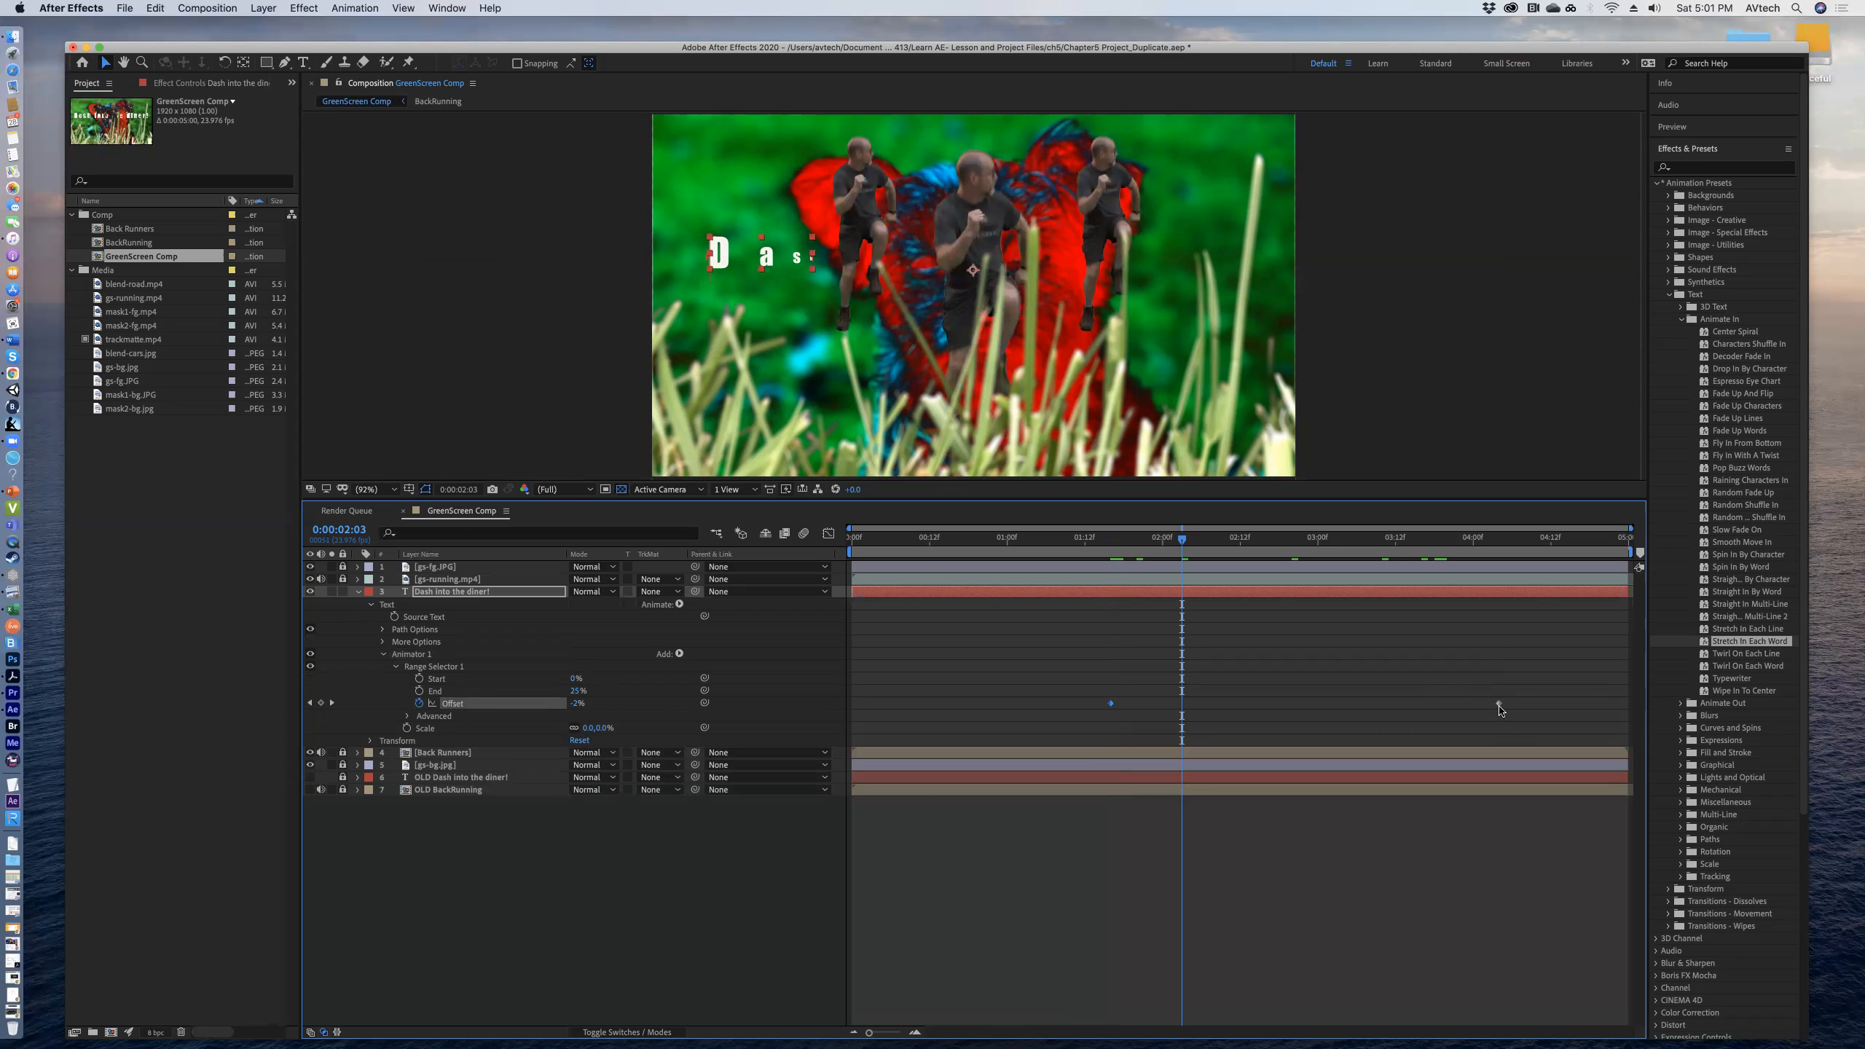
pyautogui.moveTo(1500, 707); pyautogui.dragTo(1332, 714)
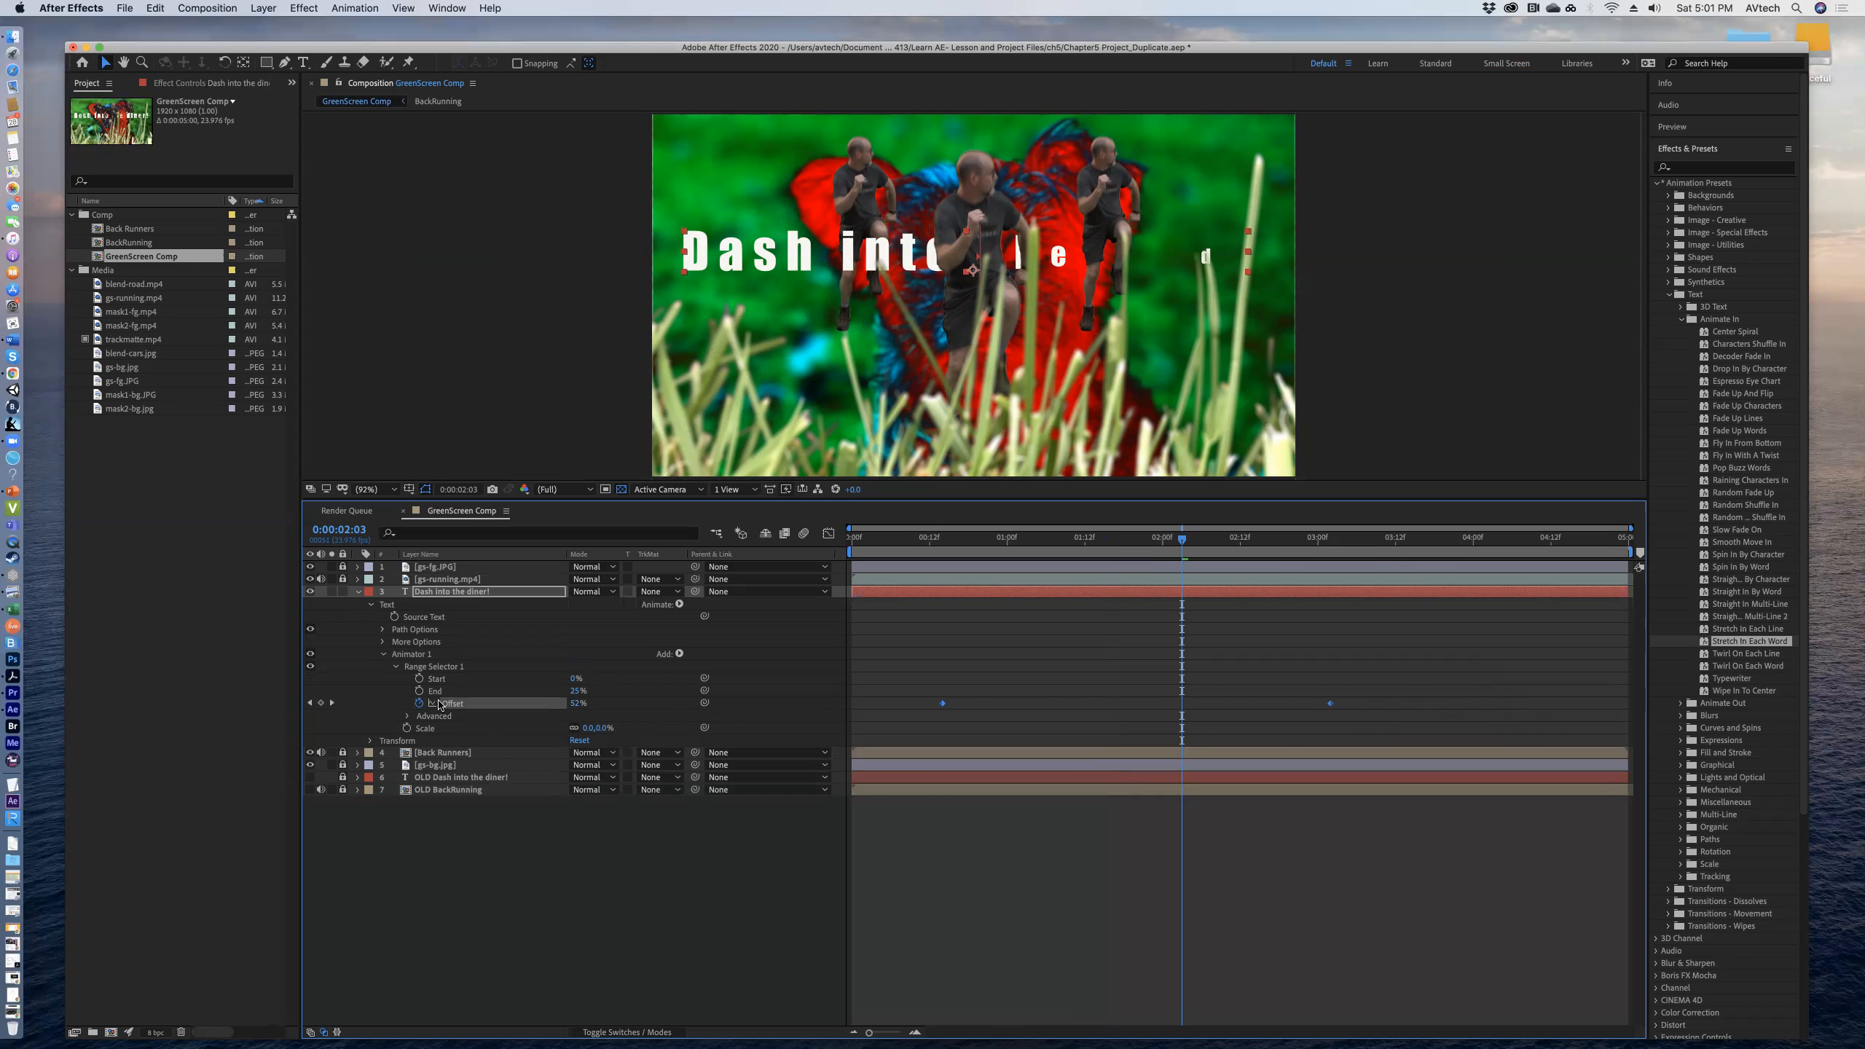
pyautogui.click(454, 818)
pyautogui.click(453, 704)
pyautogui.moveTo(943, 703)
pyautogui.mouseDown()
pyautogui.moveTo(907, 708)
pyautogui.moveTo(942, 709)
pyautogui.mouseUp()
# Preview the title animation by scrubbing from the start to near the end, finishing at 0:00:01:16.
pyautogui.press('space')
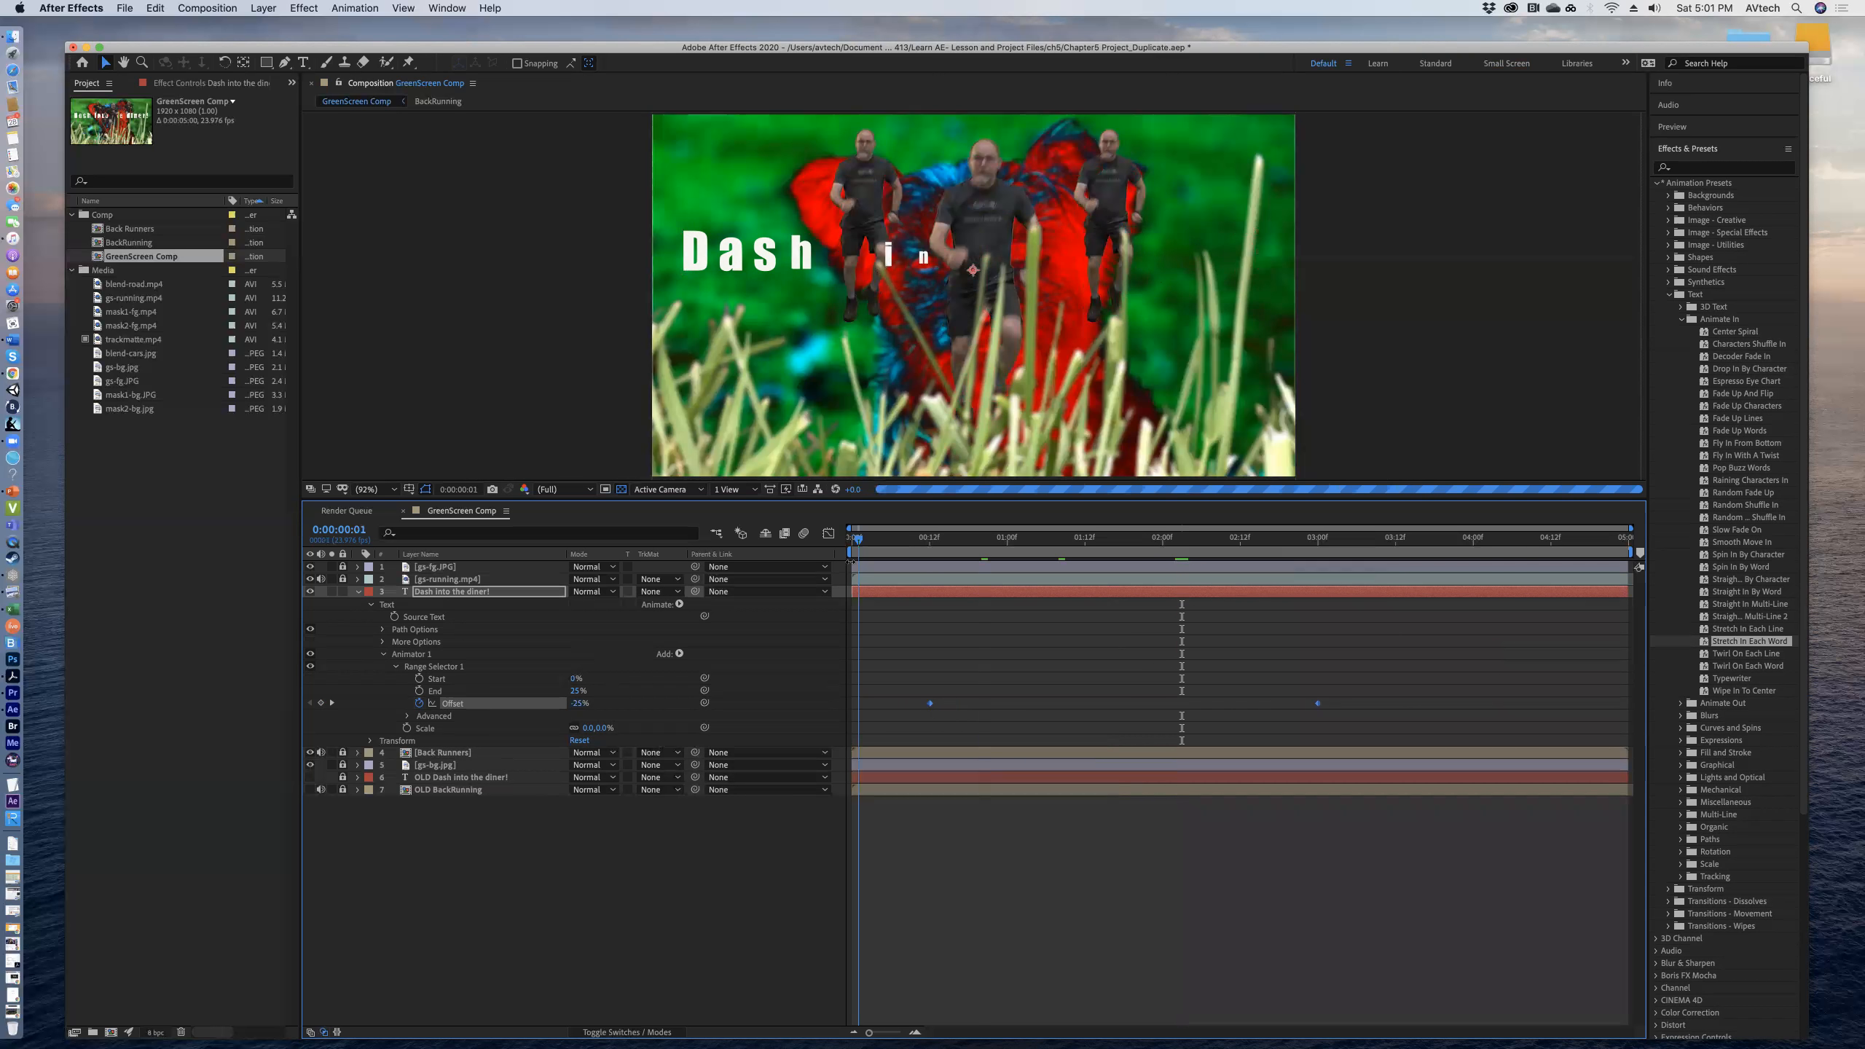
pyautogui.press('space')
pyautogui.click(846, 542)
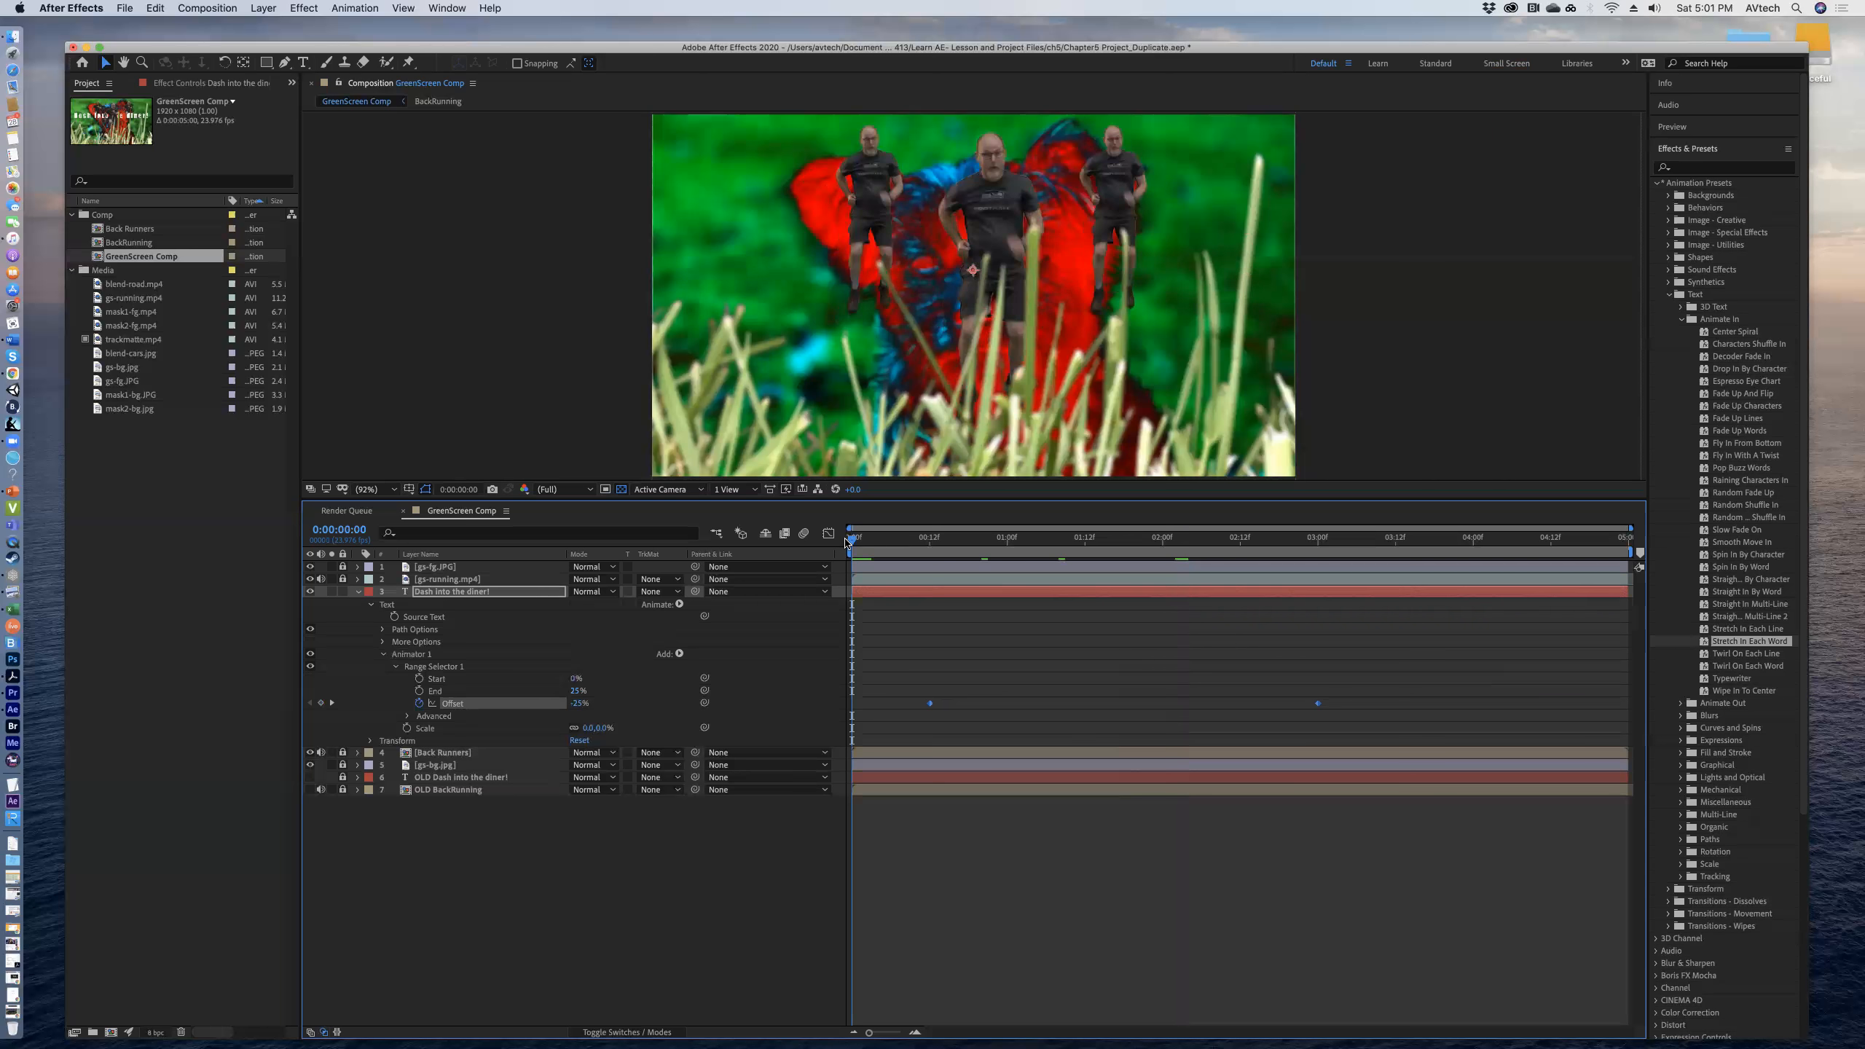
pyautogui.moveTo(862, 547); pyautogui.dragTo(927, 558)
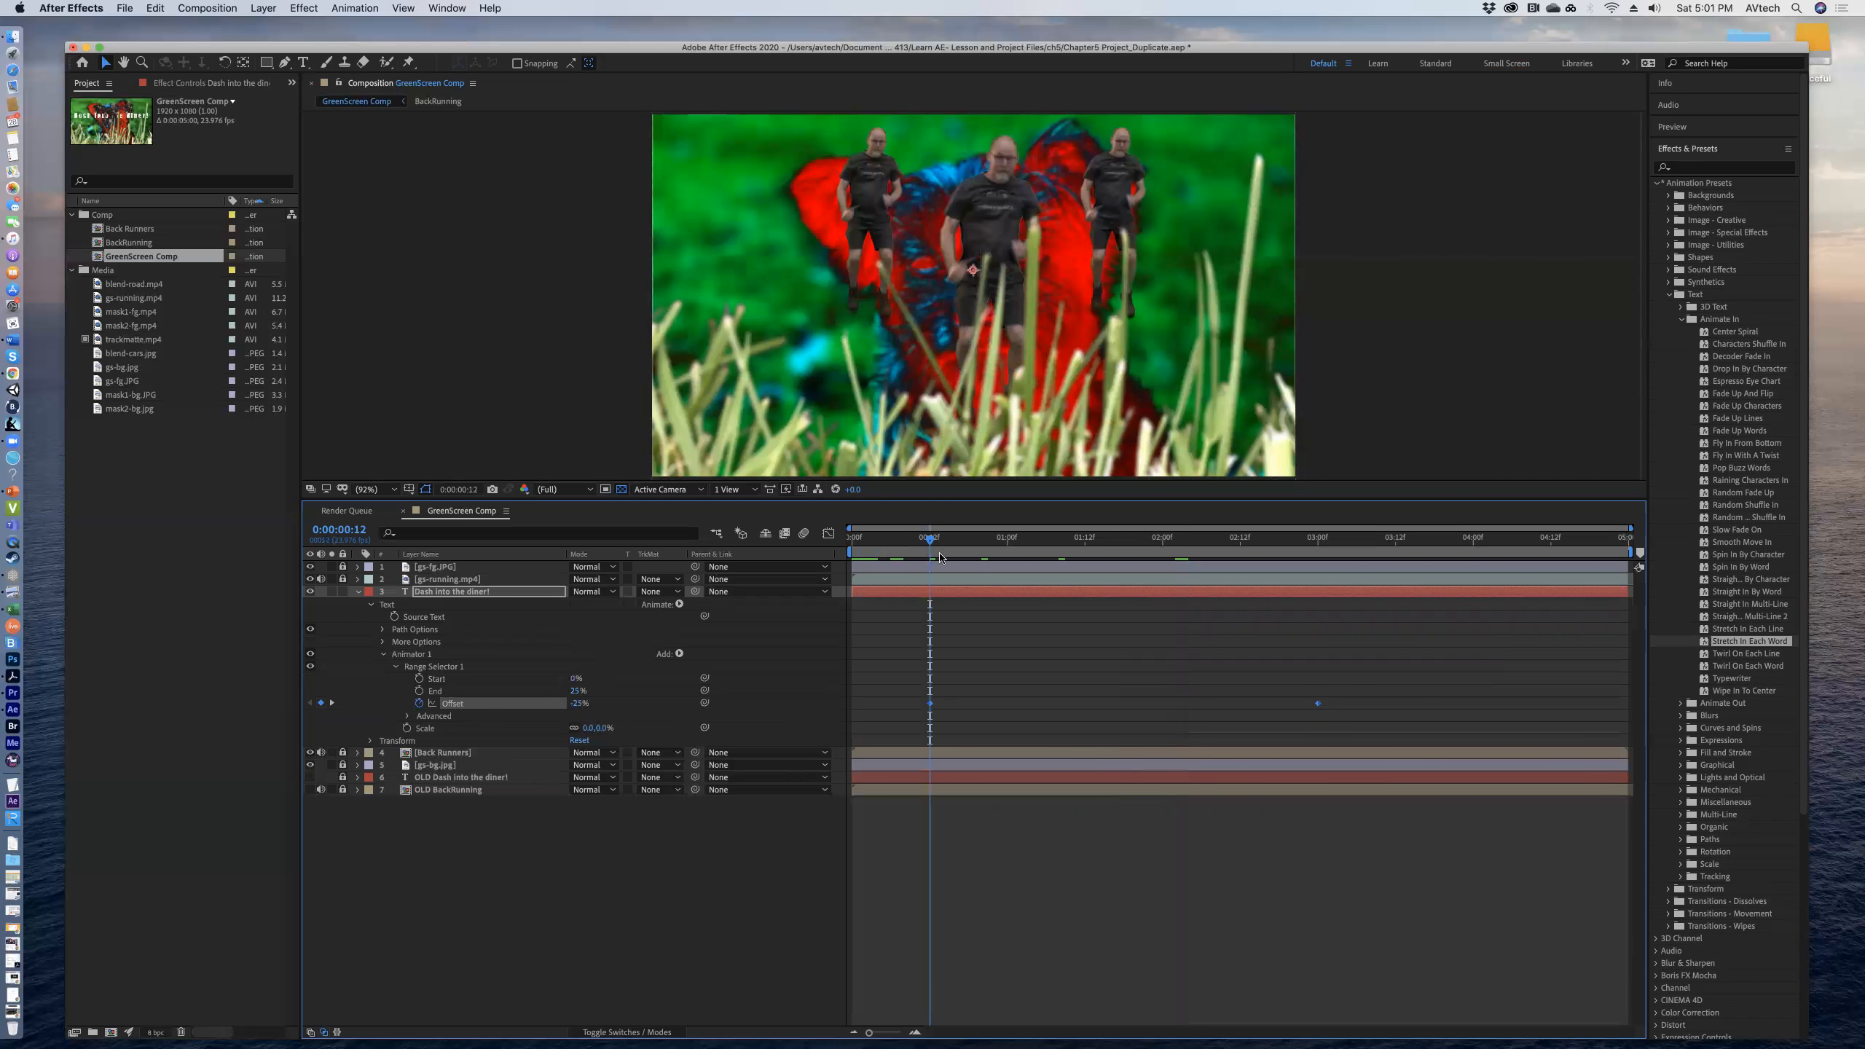
pyautogui.click(942, 547)
pyautogui.moveTo(968, 549); pyautogui.dragTo(1395, 633)
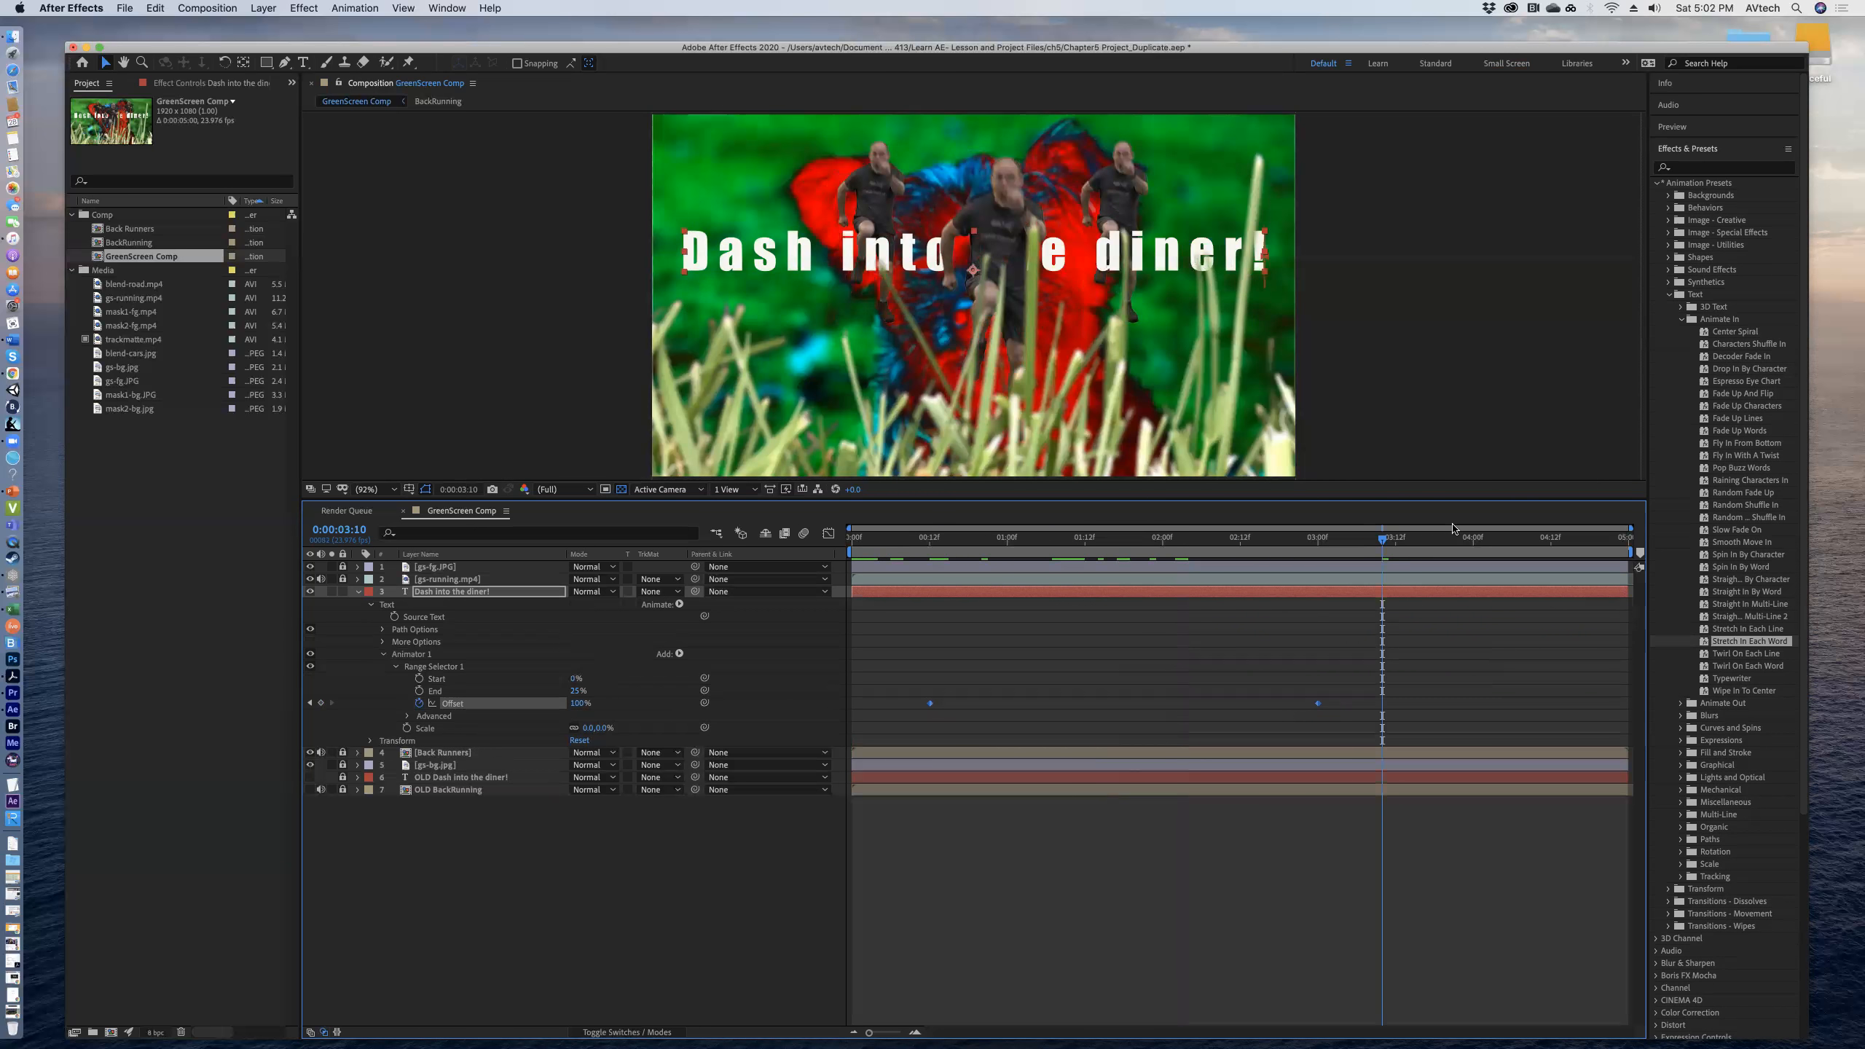
pyautogui.moveTo(1441, 550); pyautogui.dragTo(1515, 562)
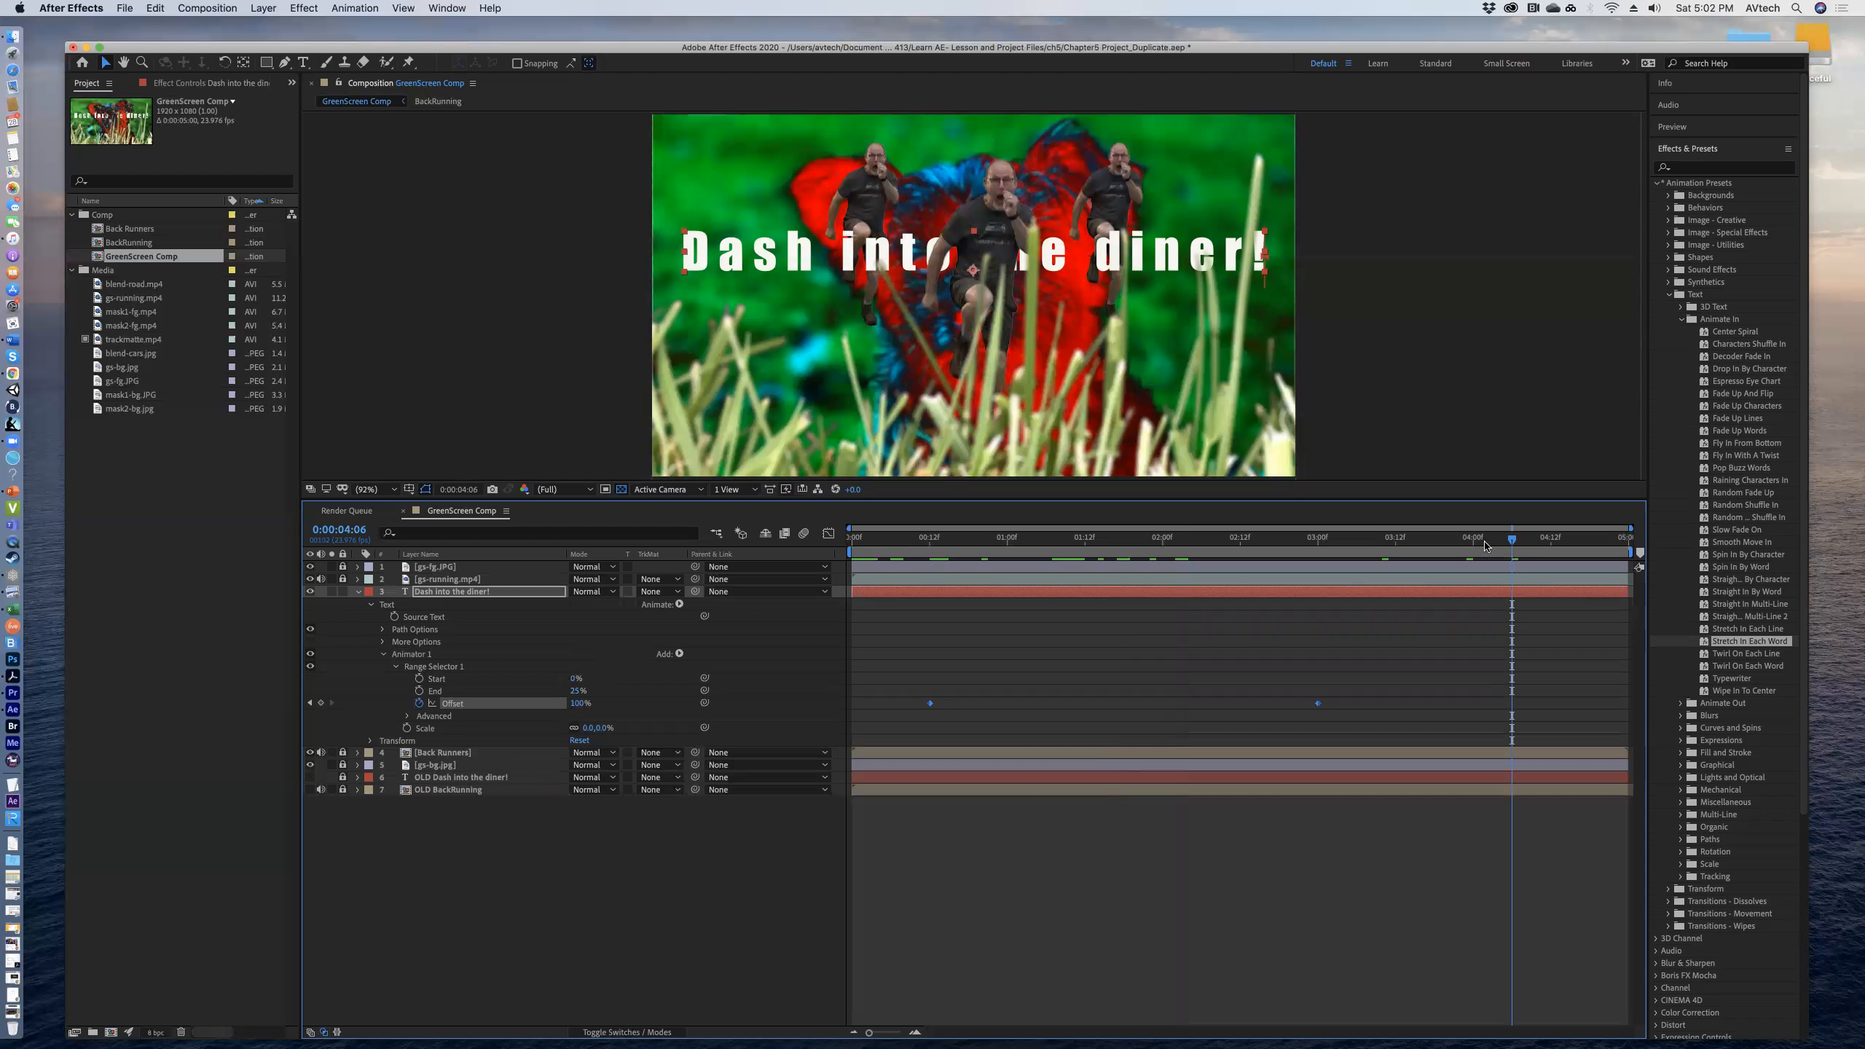
pyautogui.moveTo(1511, 544); pyautogui.dragTo(1596, 543)
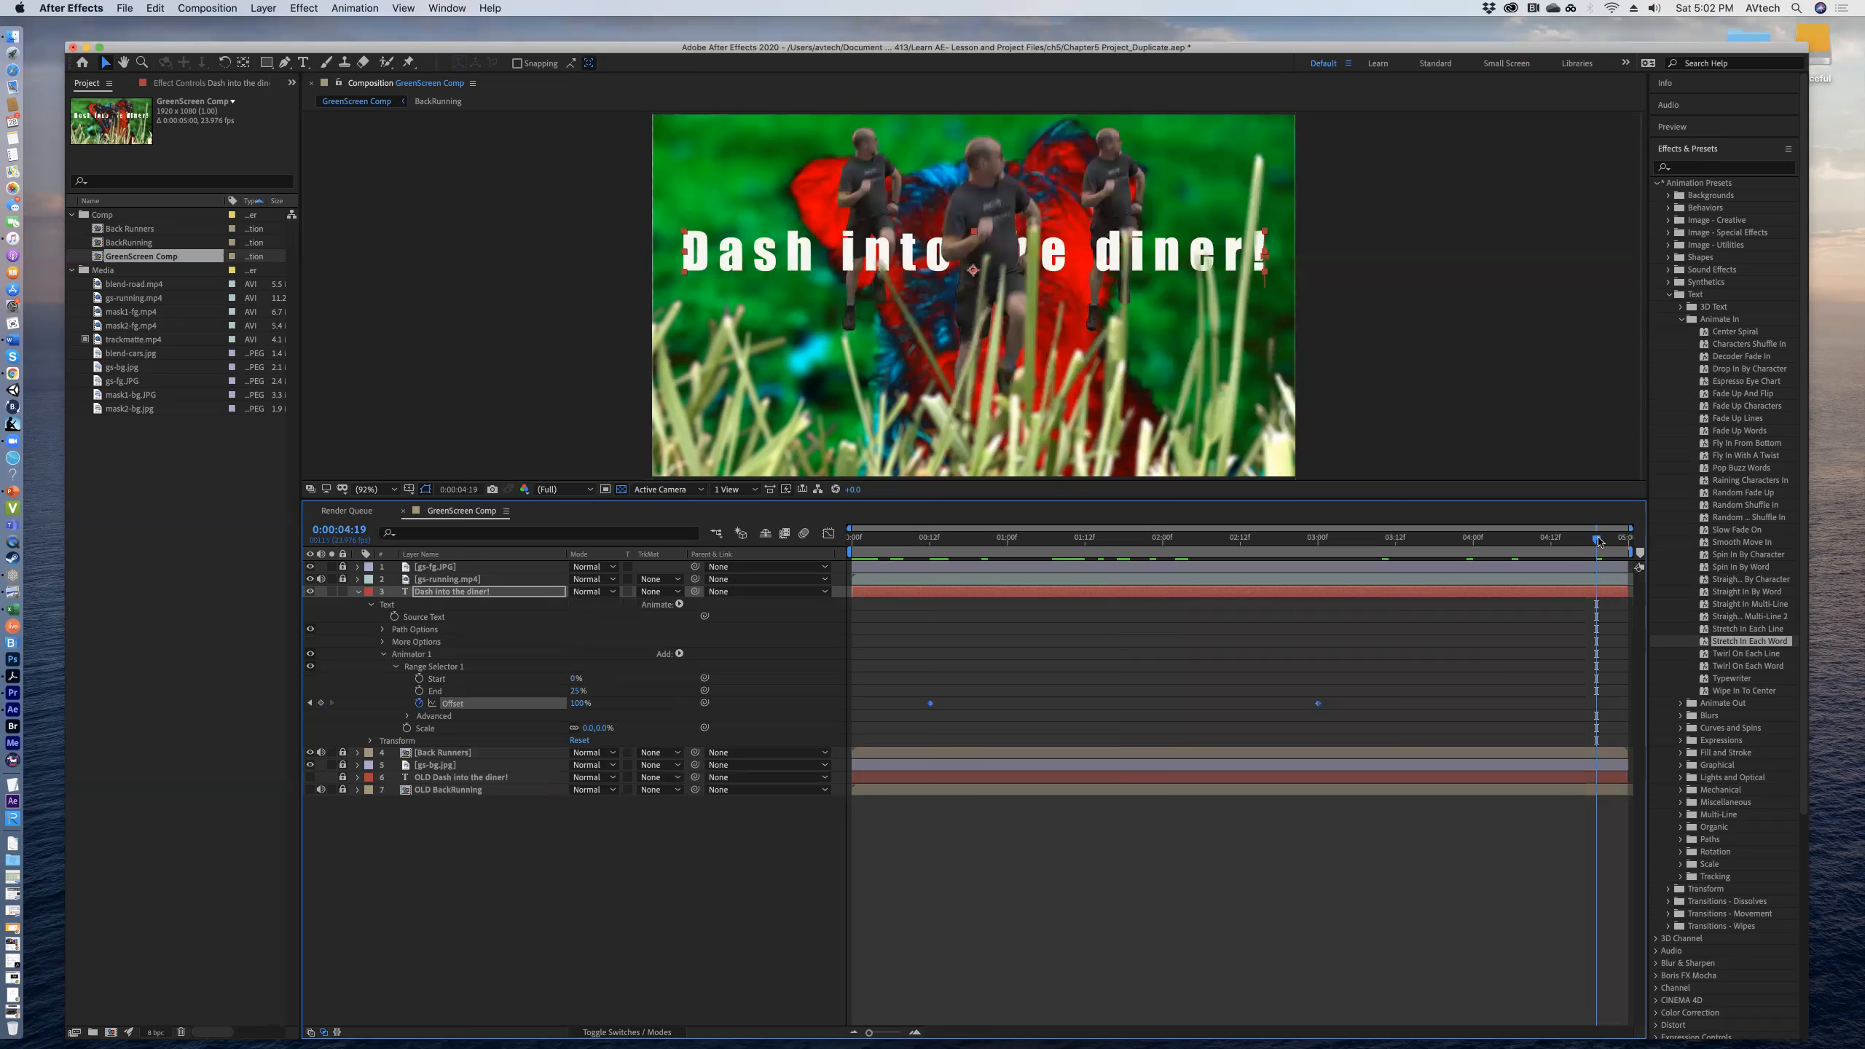
pyautogui.click(1110, 537)
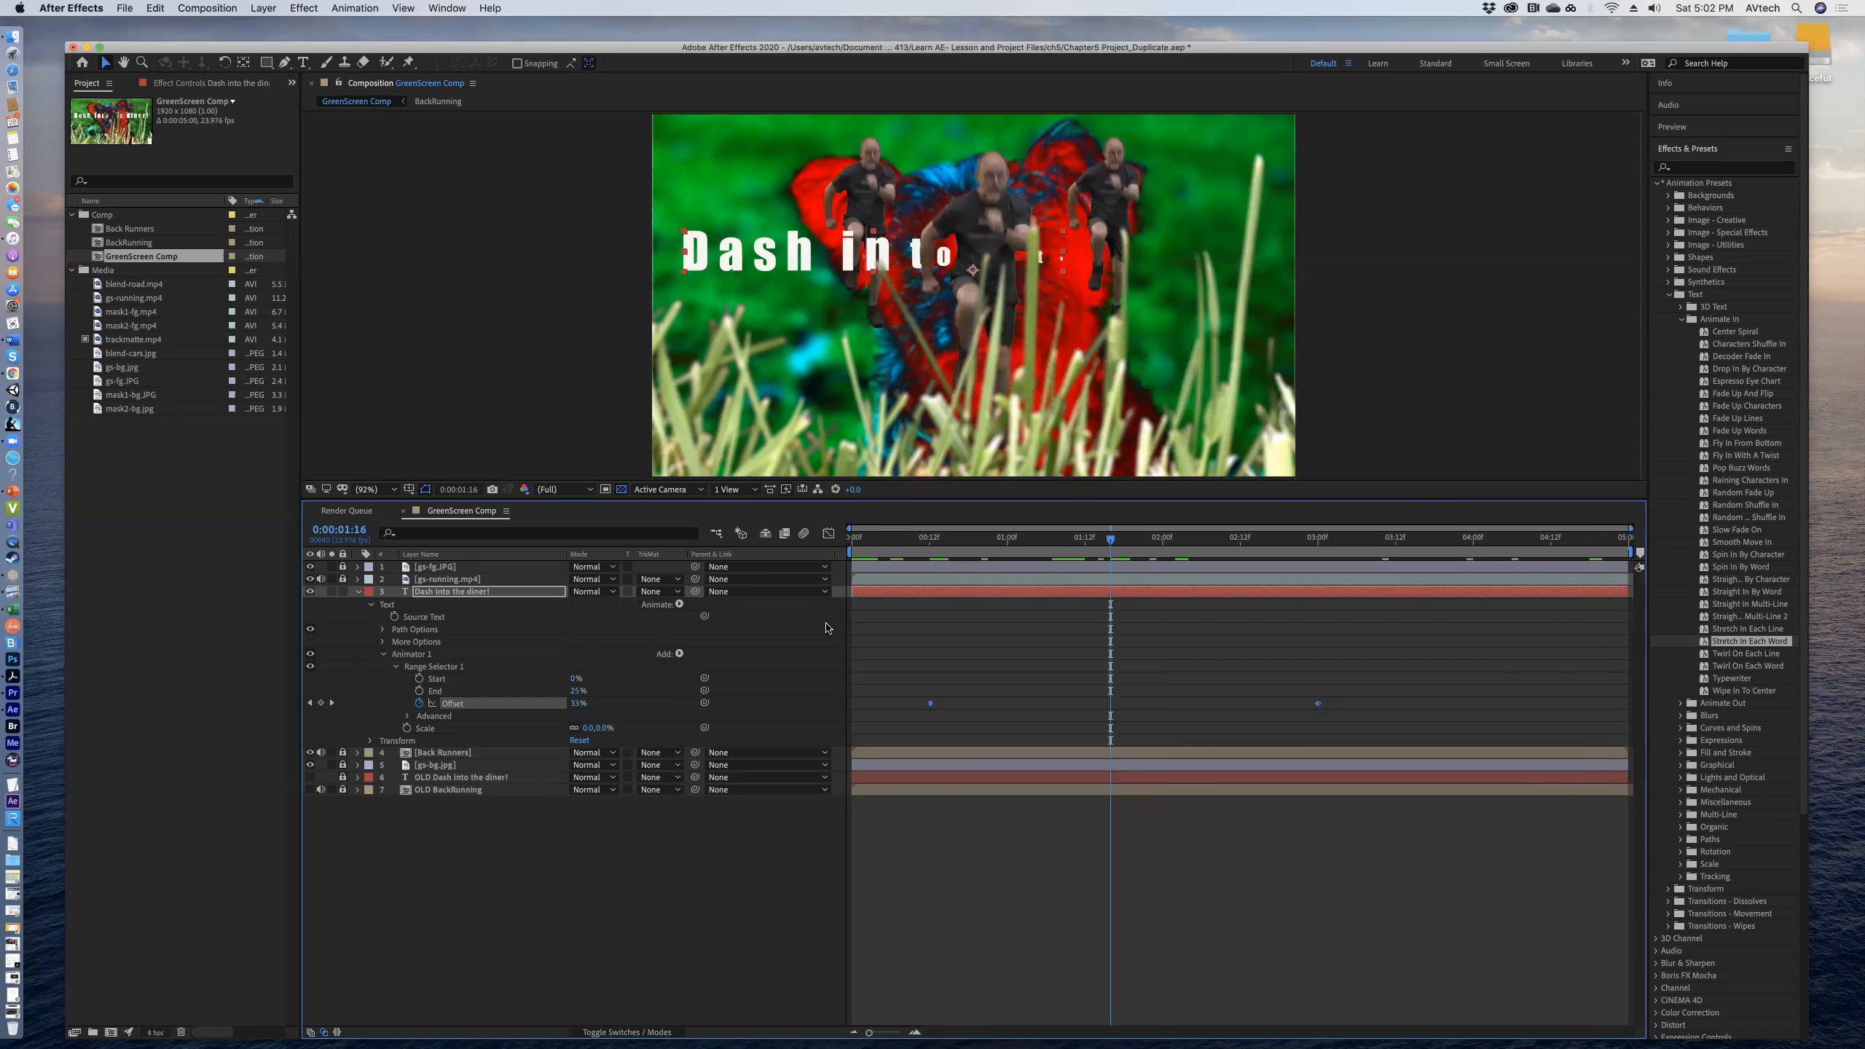
# Collapse the title layer's properties, then unlock and delete the OLD "Dash into the diner!" and OLD BackRunning layers.
pyautogui.click(357, 591)
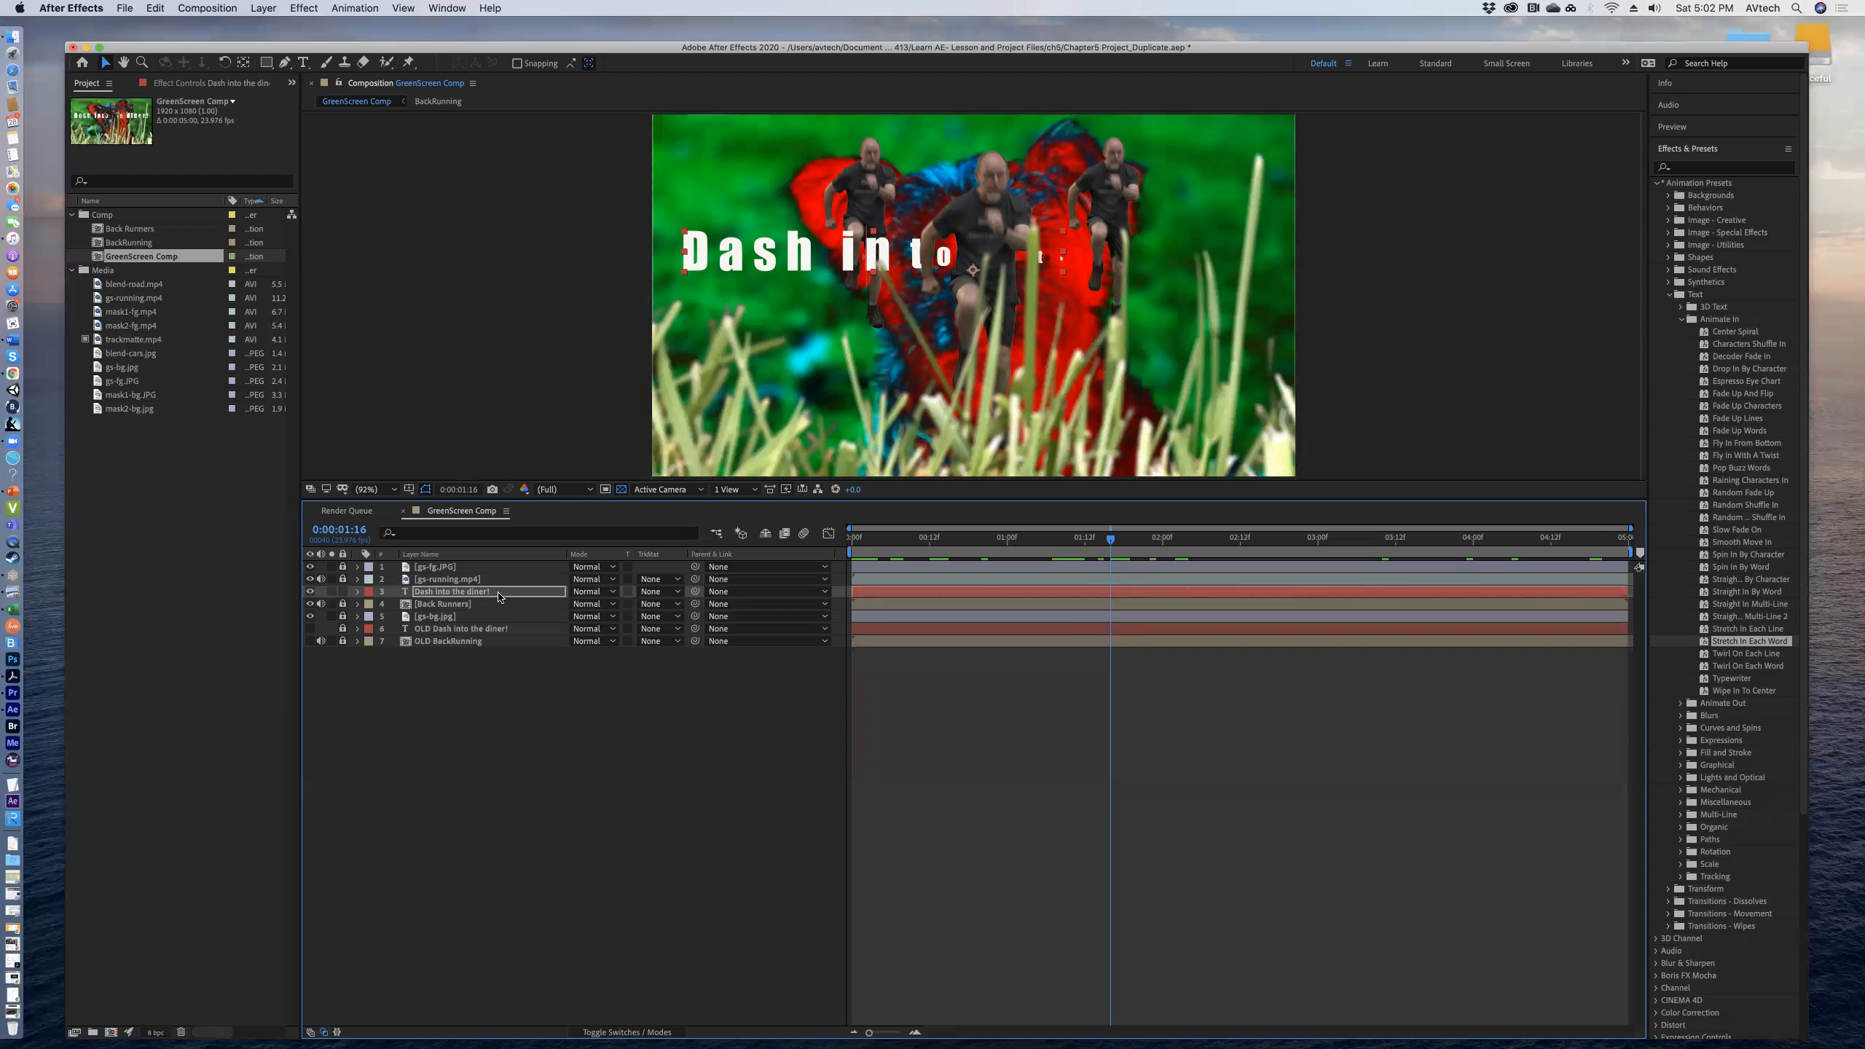
pyautogui.moveTo(342, 628); pyautogui.dragTo(342, 640)
pyautogui.click(443, 630)
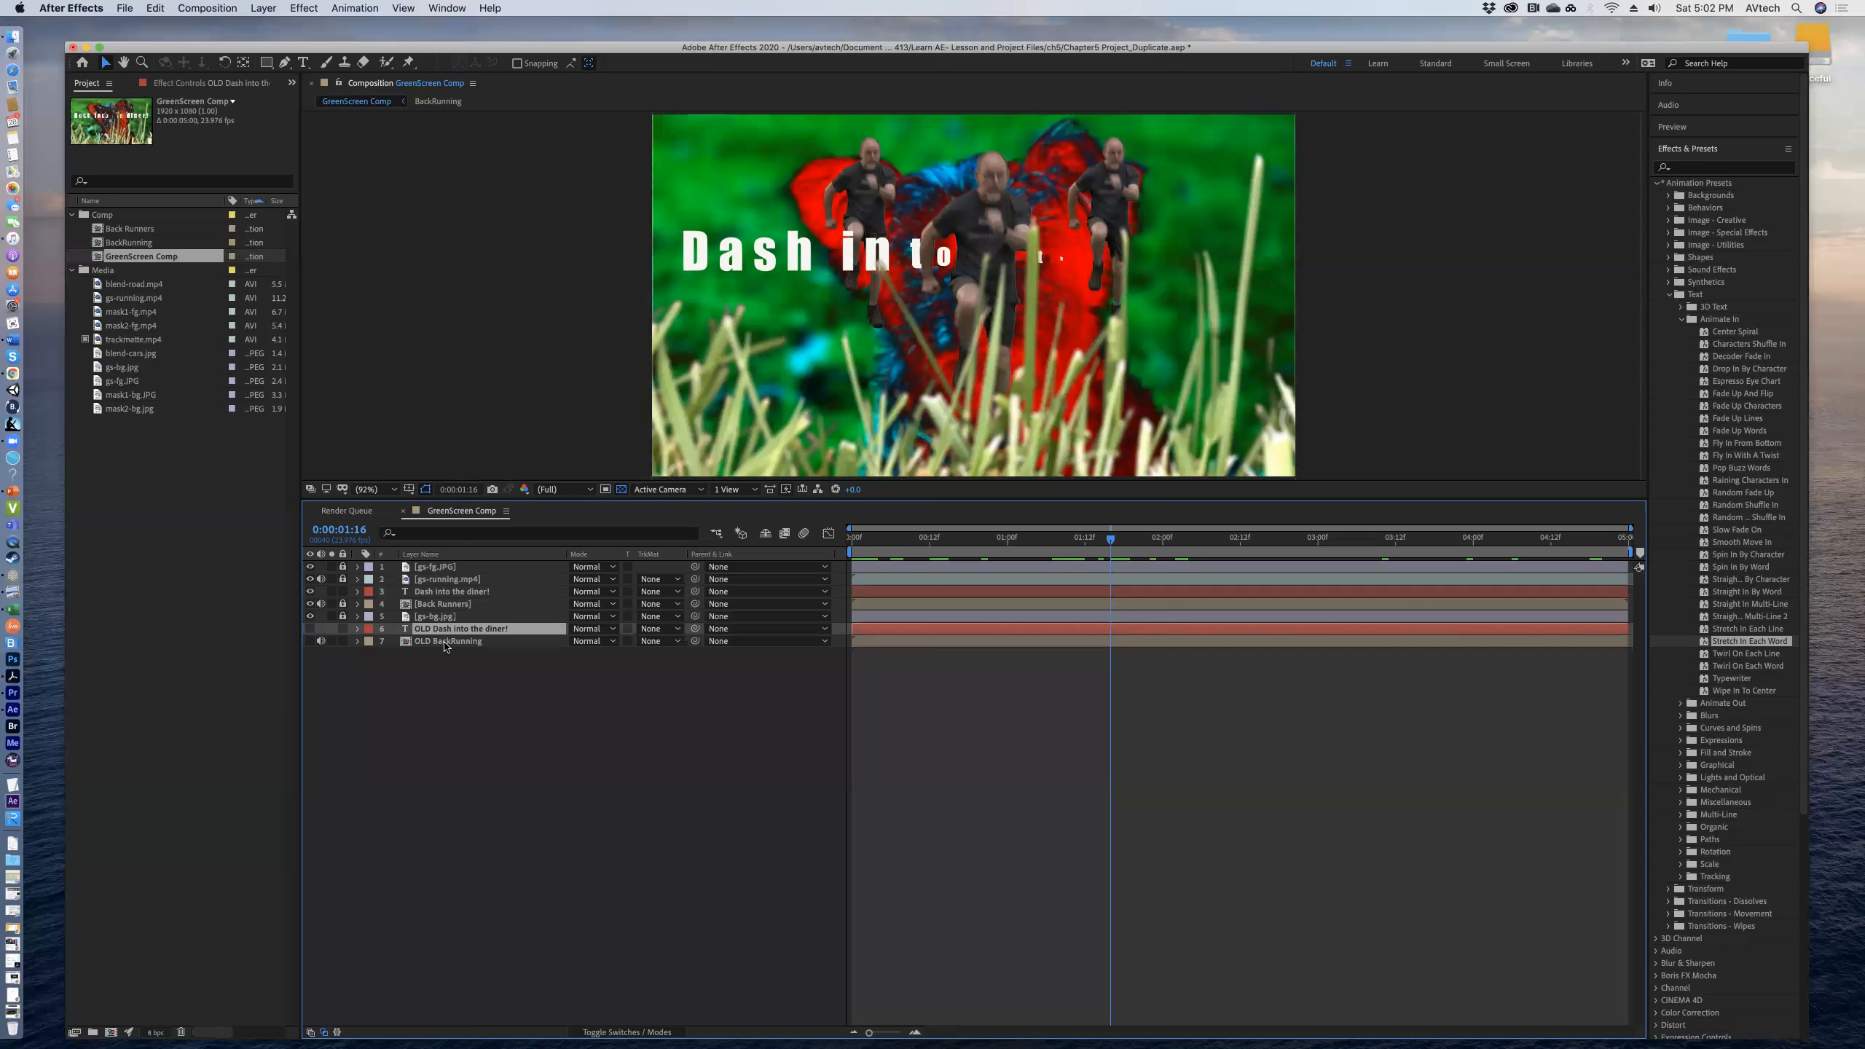
pyautogui.press('Delete')
pyautogui.click(445, 630)
pyautogui.press('Delete')
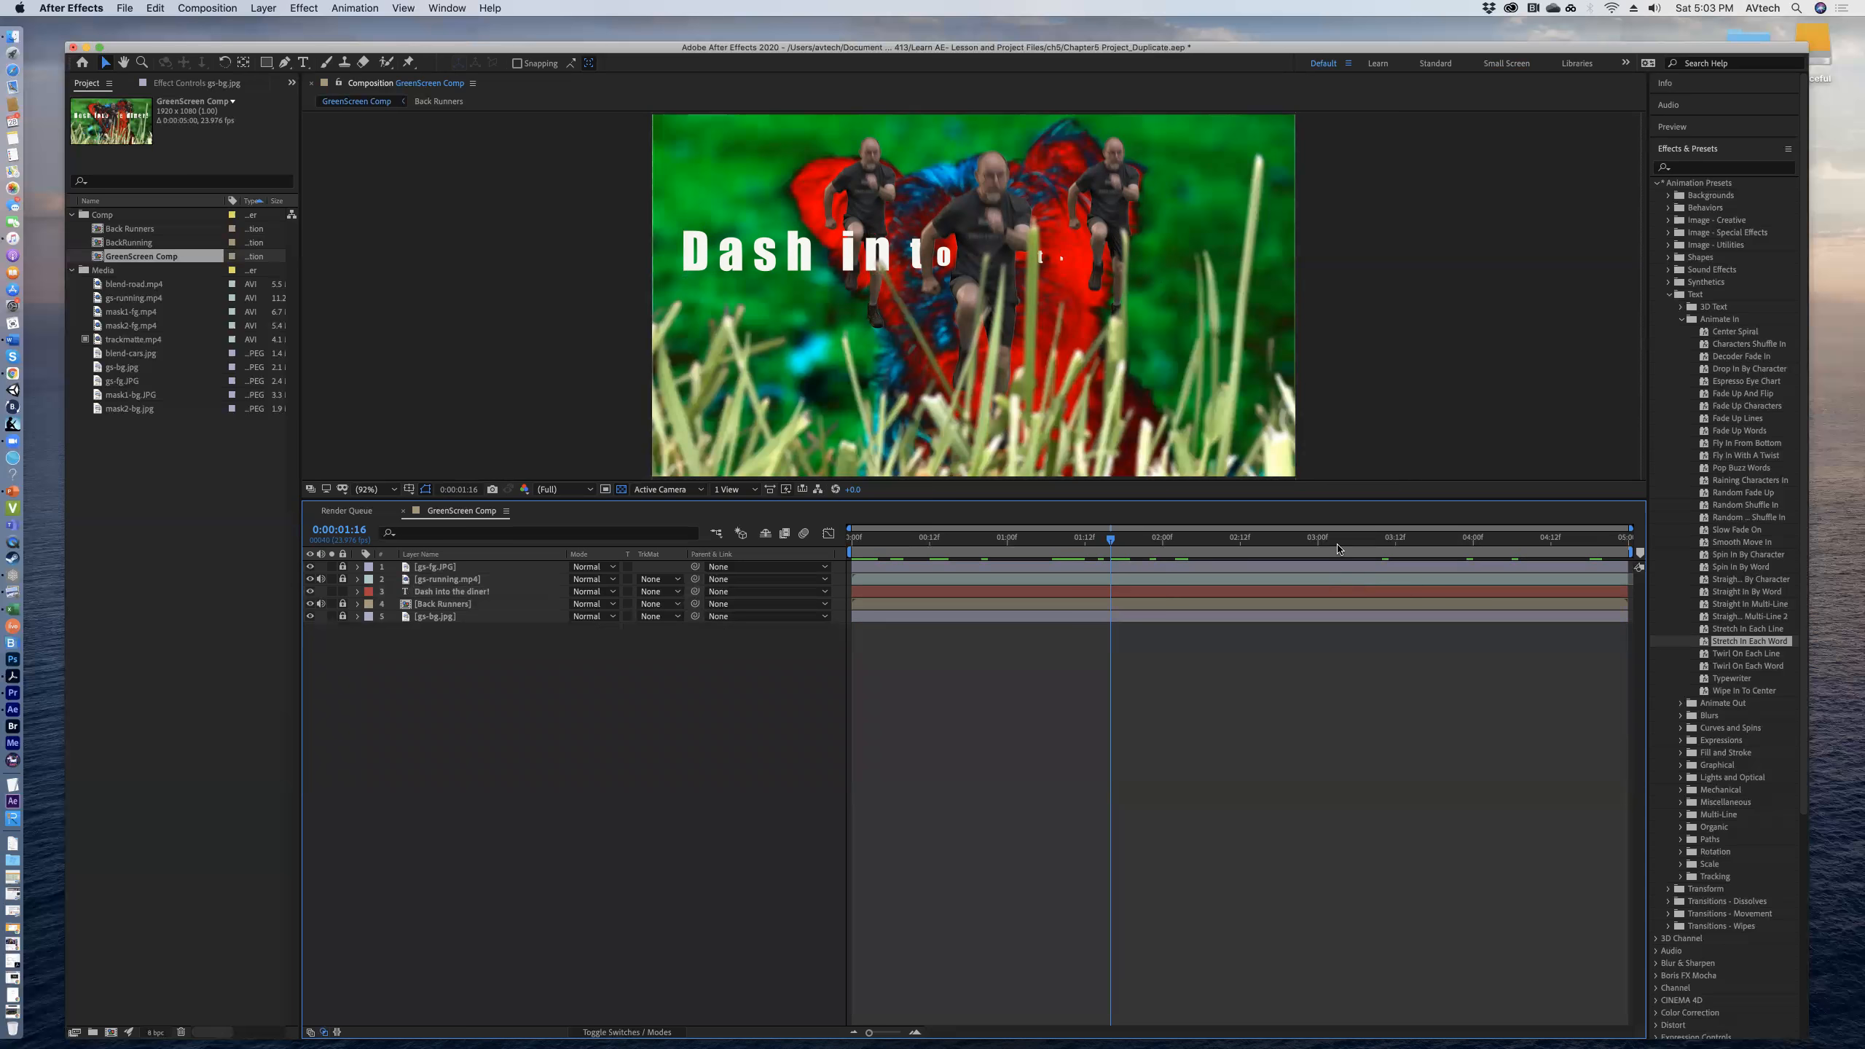
# Check the composition's end by moving the current time to 5:00 and back to the last frame at 0:00:04:23.
pyautogui.press('End')
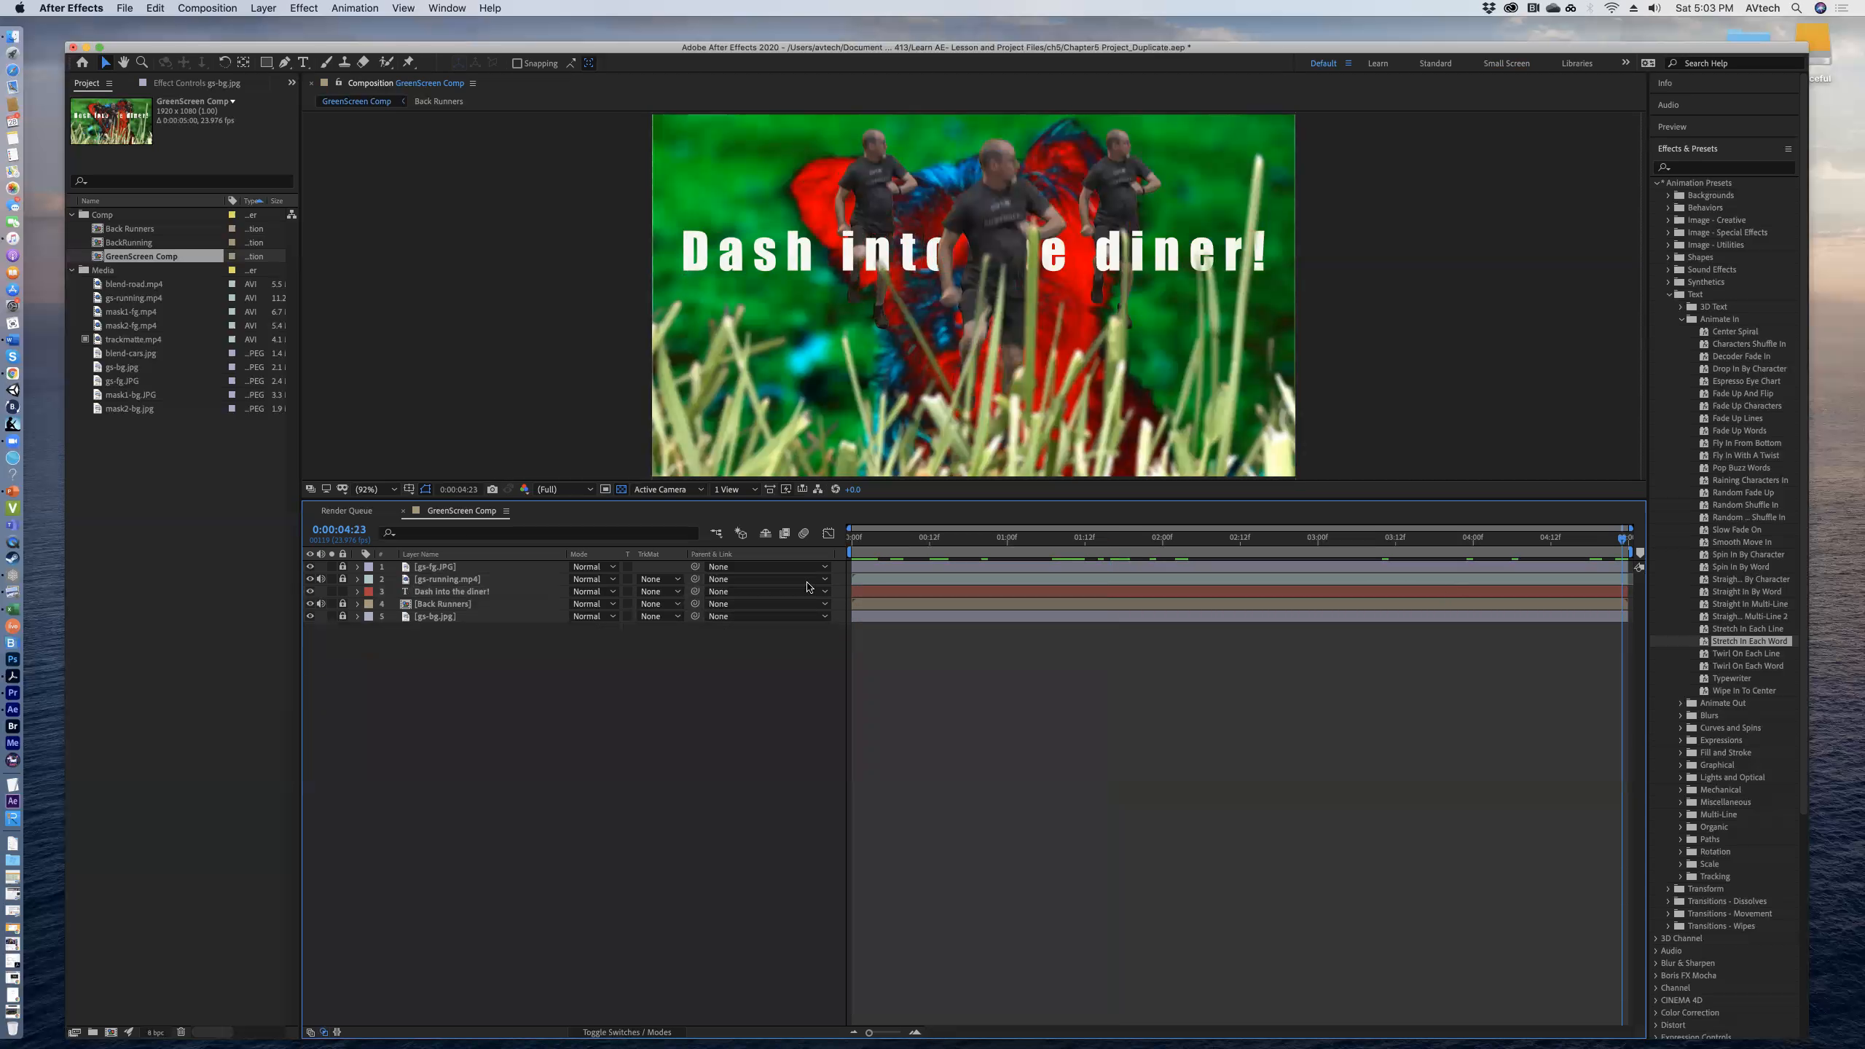
pyautogui.click(340, 528)
pyautogui.write('5:')
pyautogui.write('00')
pyautogui.press('Return')
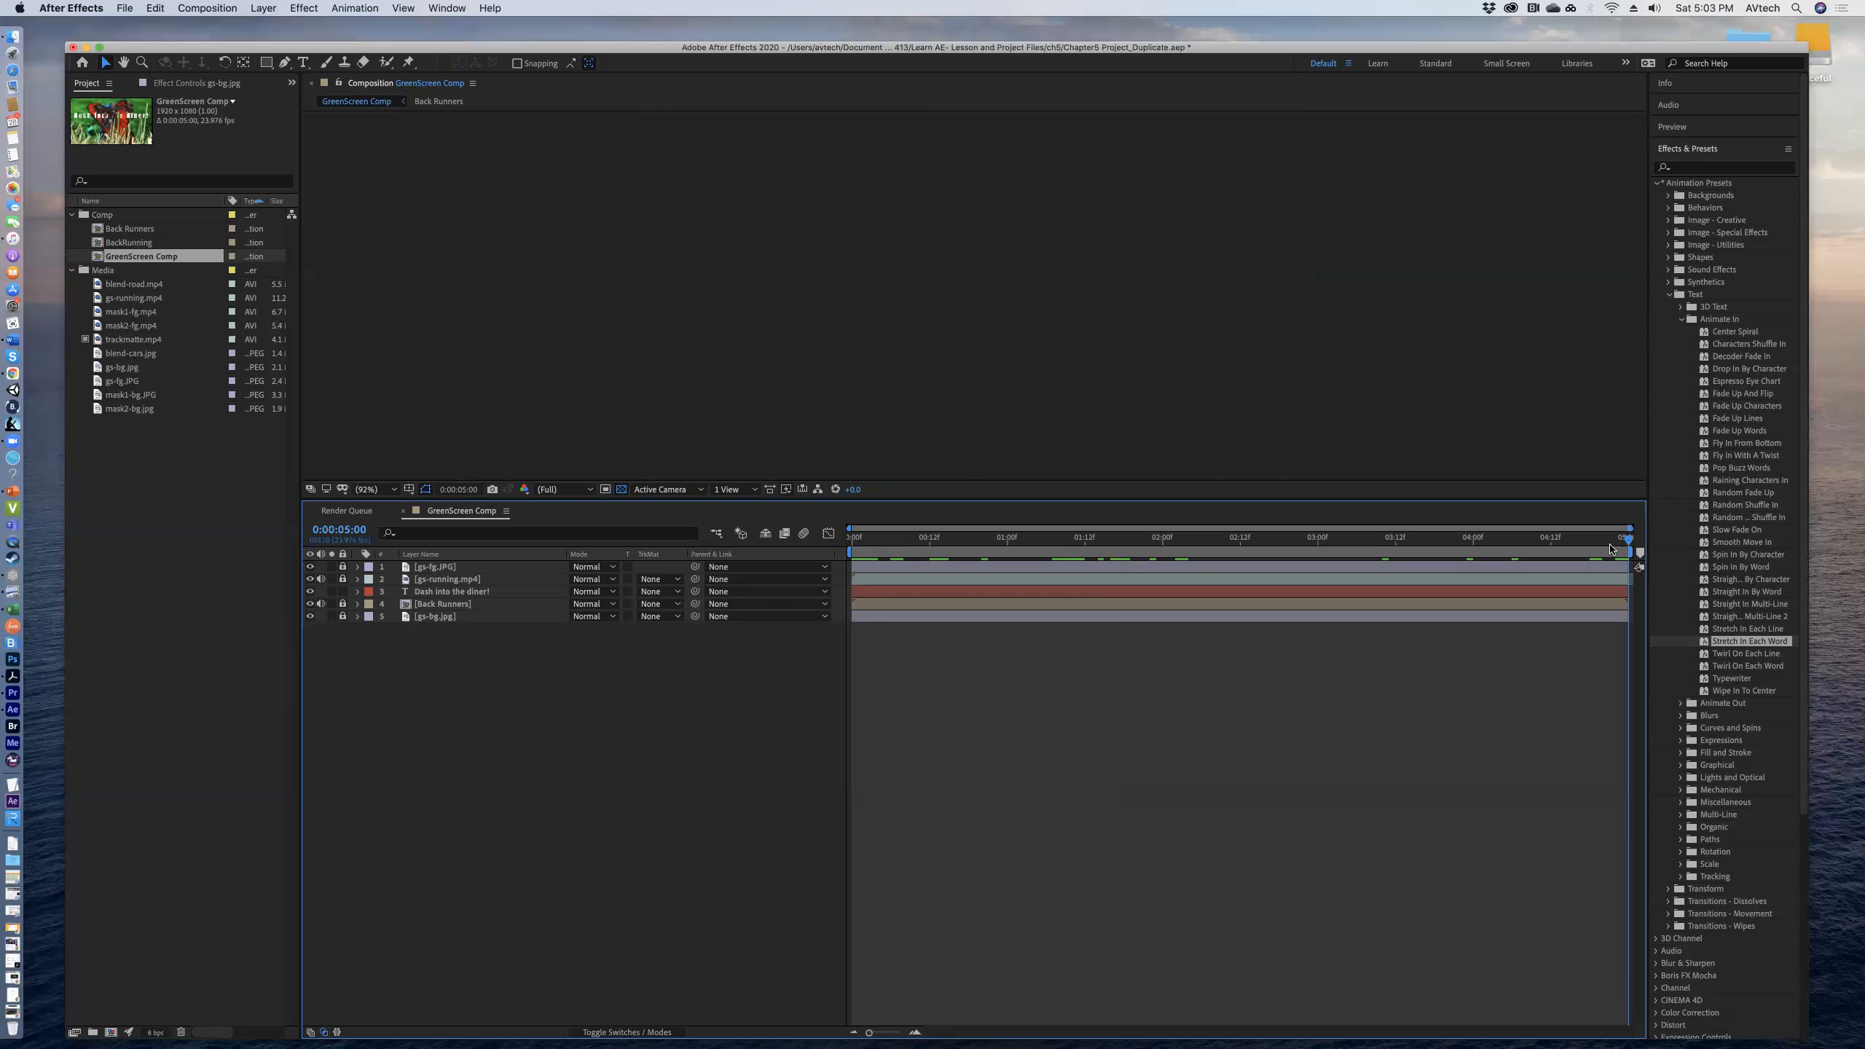
pyautogui.click(1624, 539)
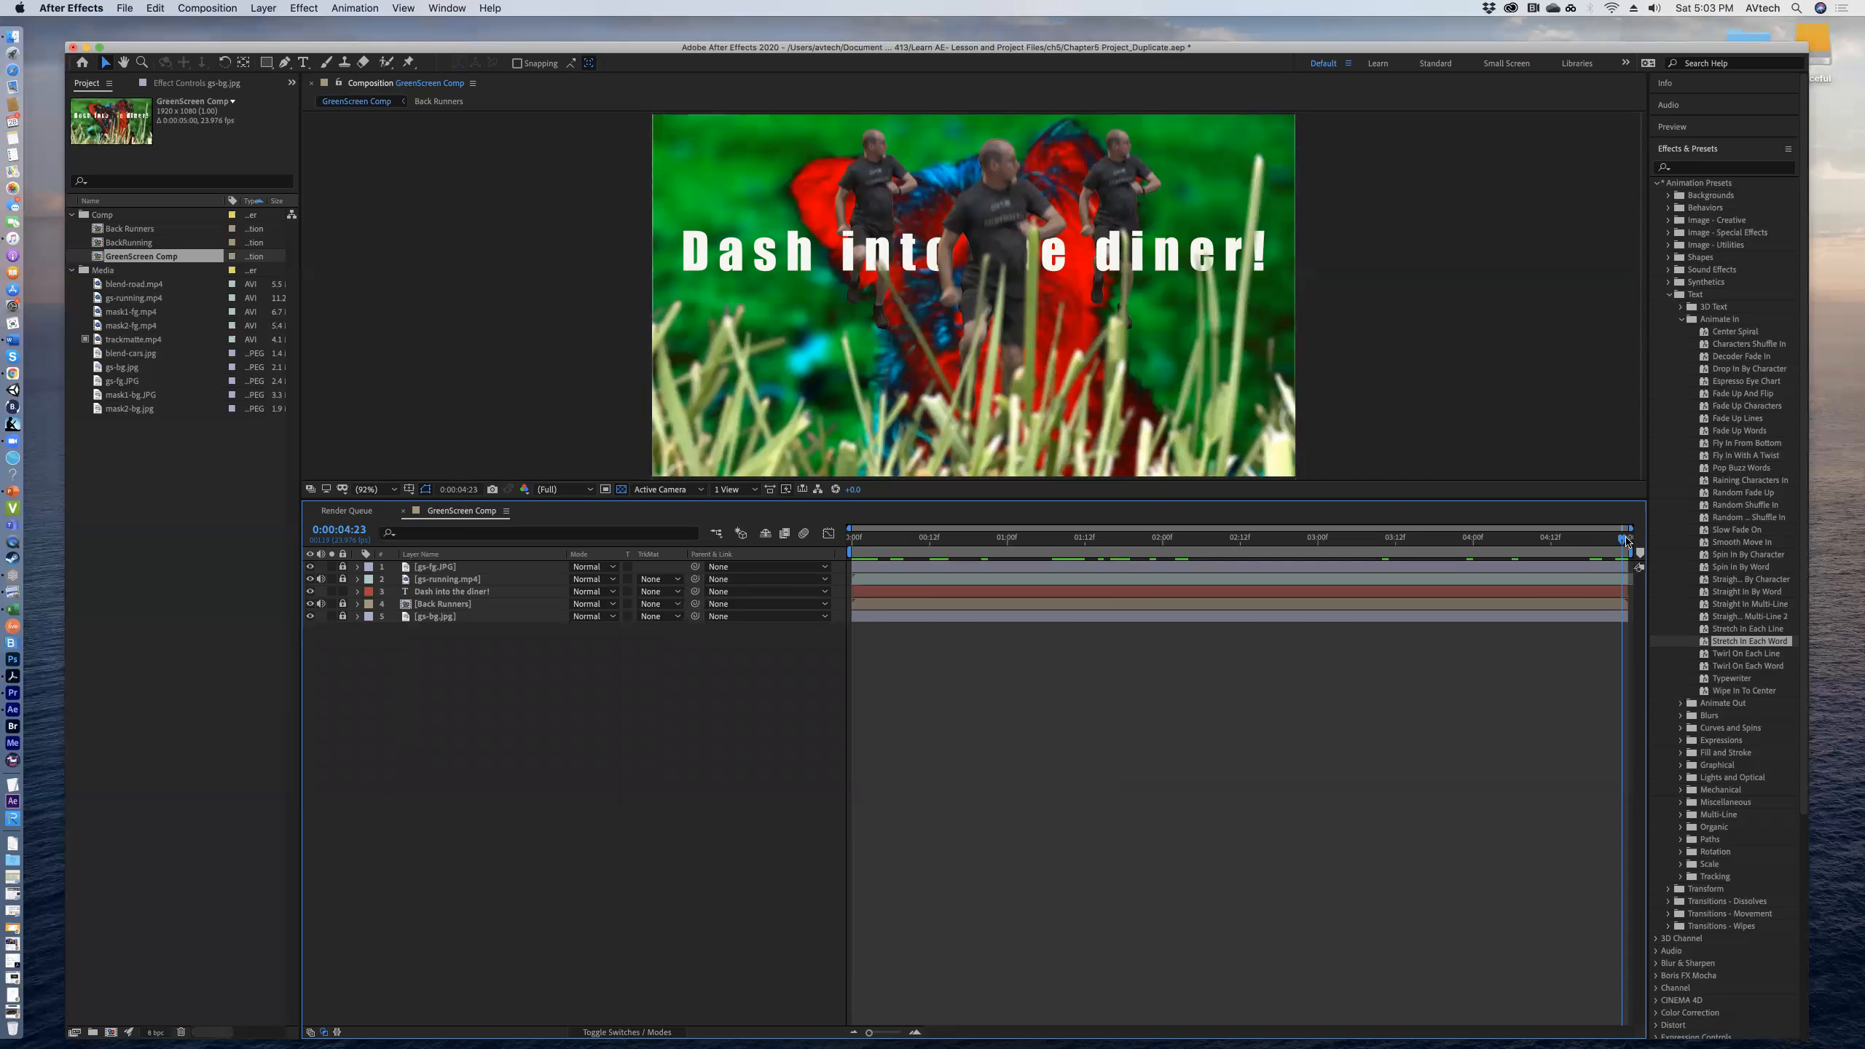